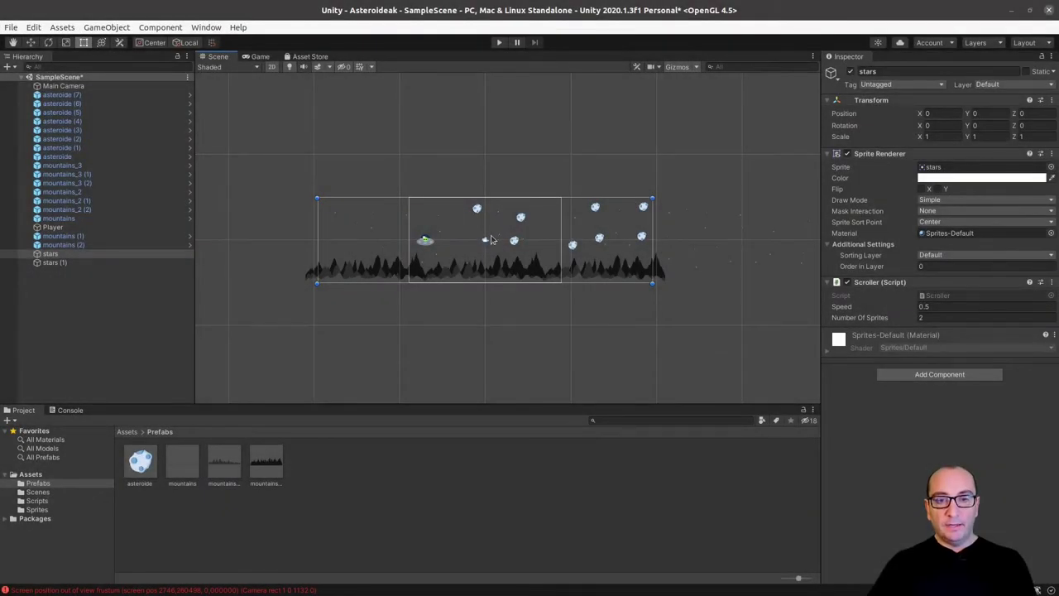
# - With Player selected, create a C# script named PlayerController in Assets > Scripts
pyautogui.click(425, 241)
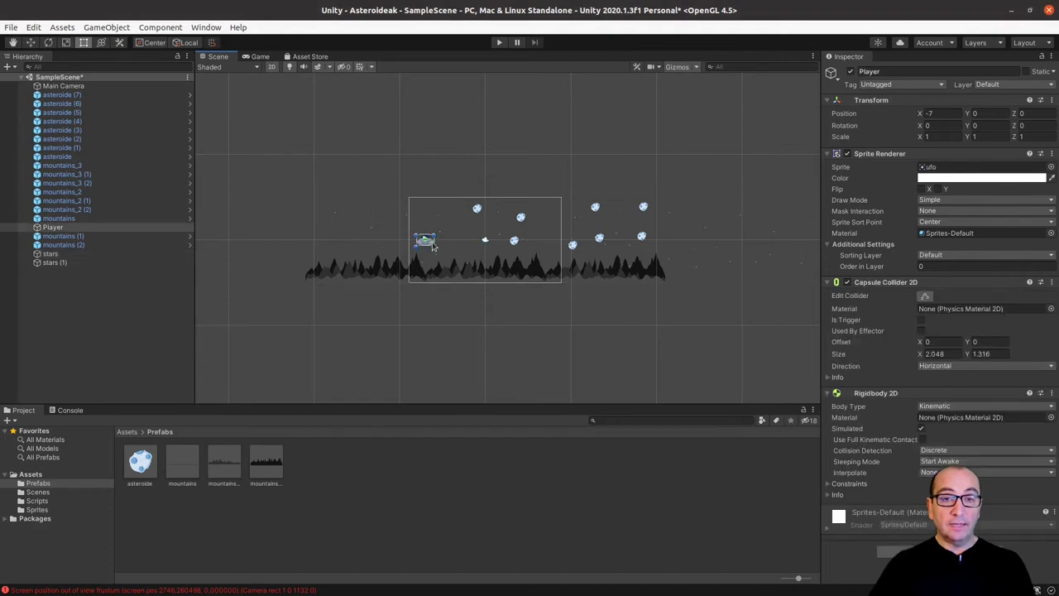
pyautogui.click(126, 432)
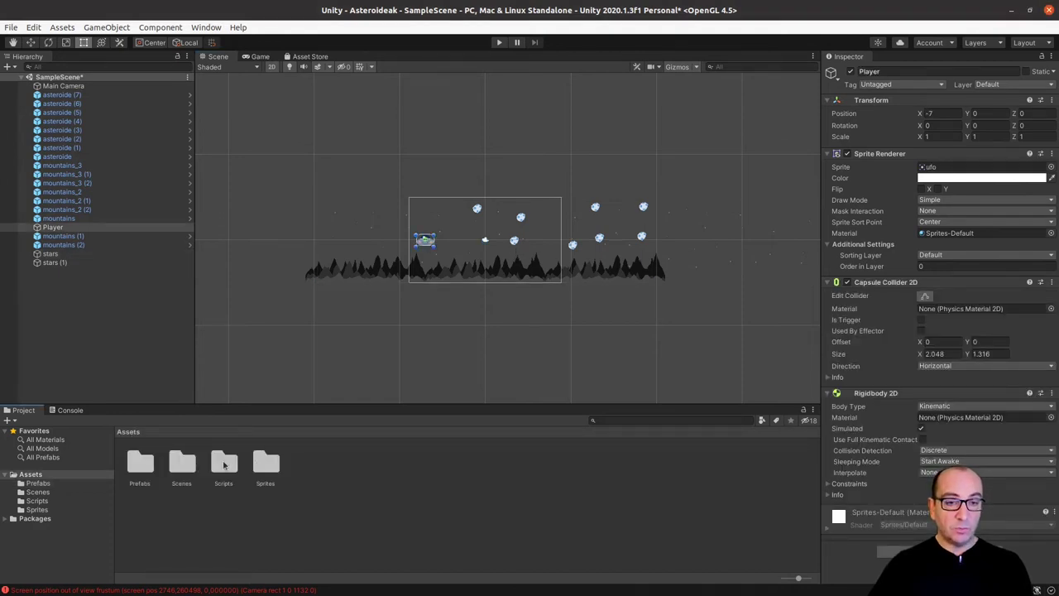
pyautogui.doubleClick(224, 465)
pyautogui.rightClick(283, 472)
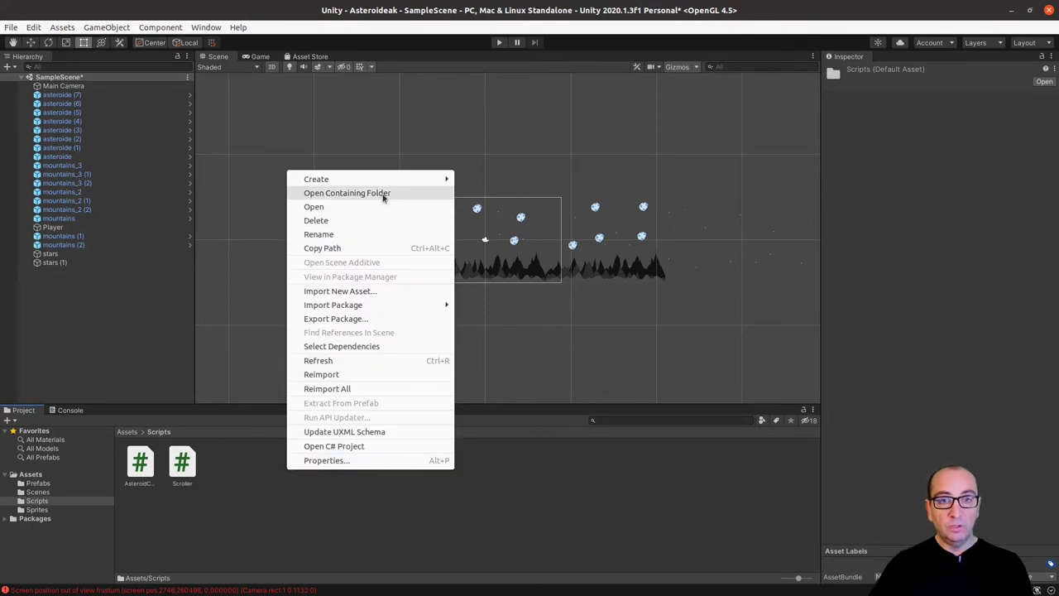
pyautogui.moveTo(415, 180)
pyautogui.click(487, 112)
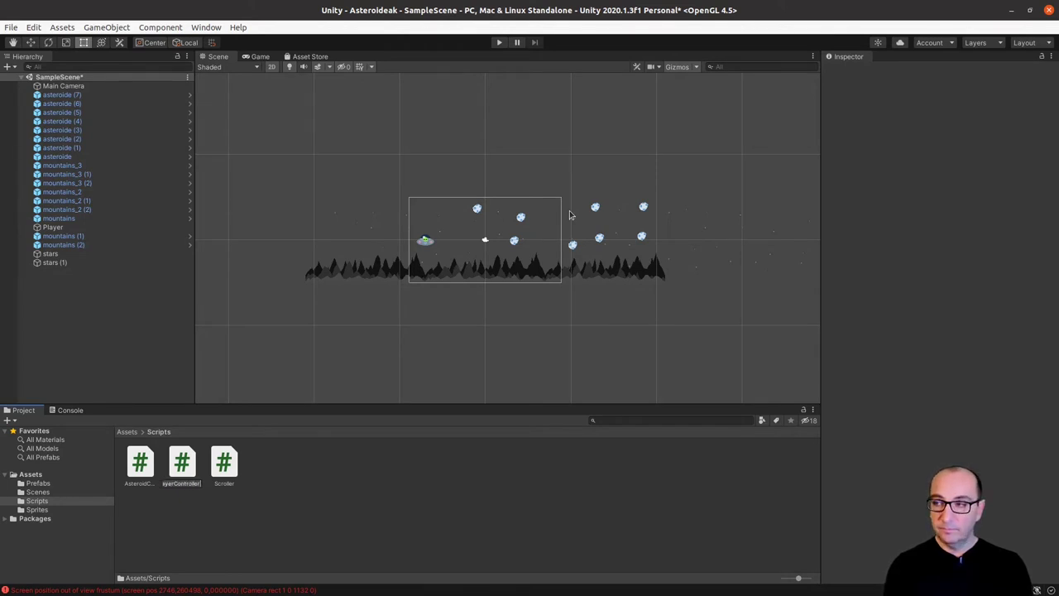
pyautogui.press('Return')
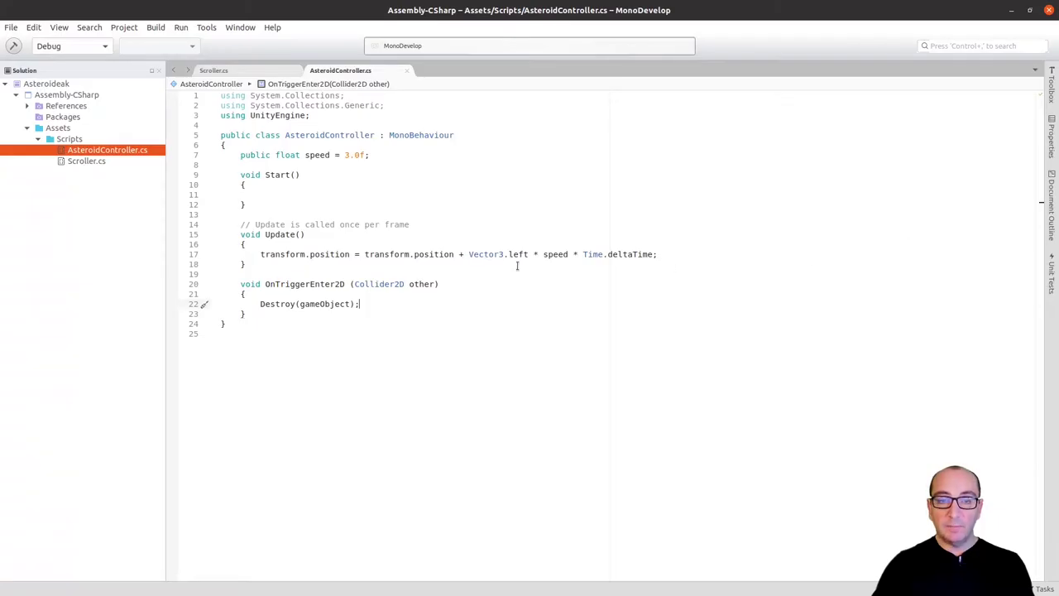
# - Open PlayerController.cs and declare public float verticalStep = 2.0f; in the class
pyautogui.doubleClick(108, 162)
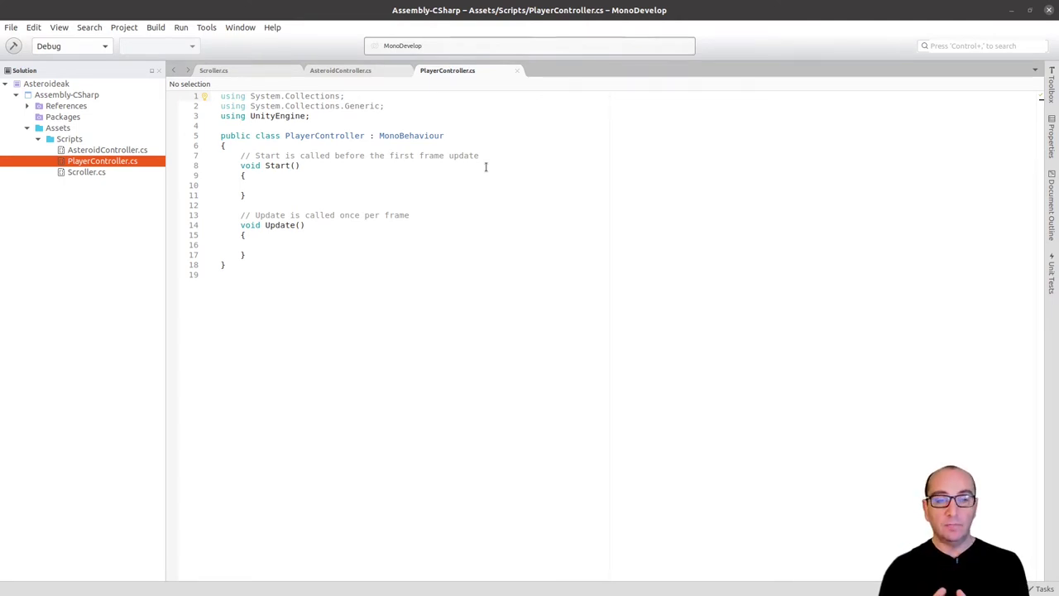
pyautogui.click(357, 146)
pyautogui.press('Return')
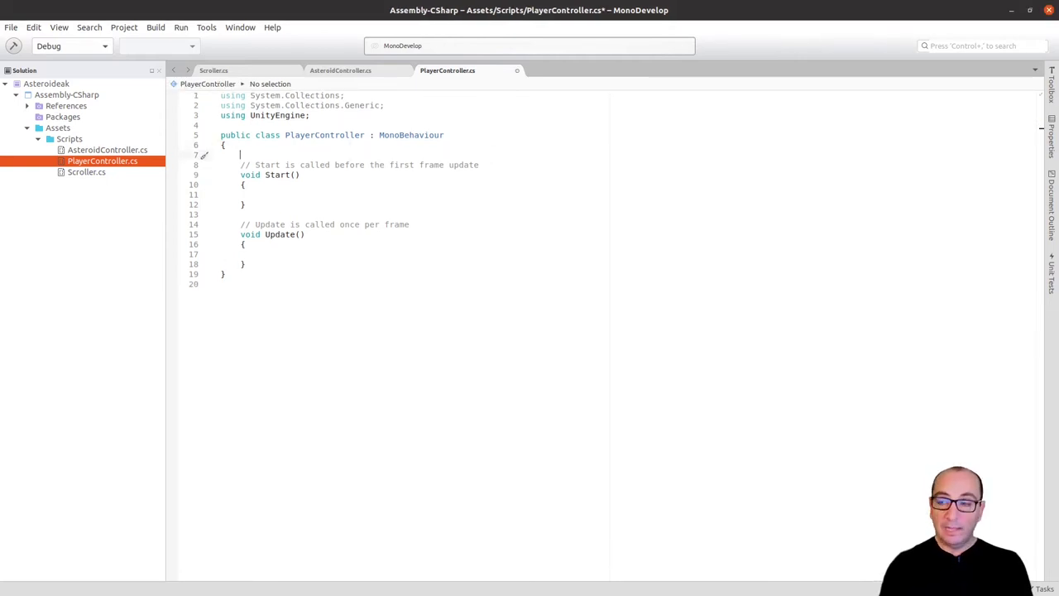
pyautogui.write('pu')
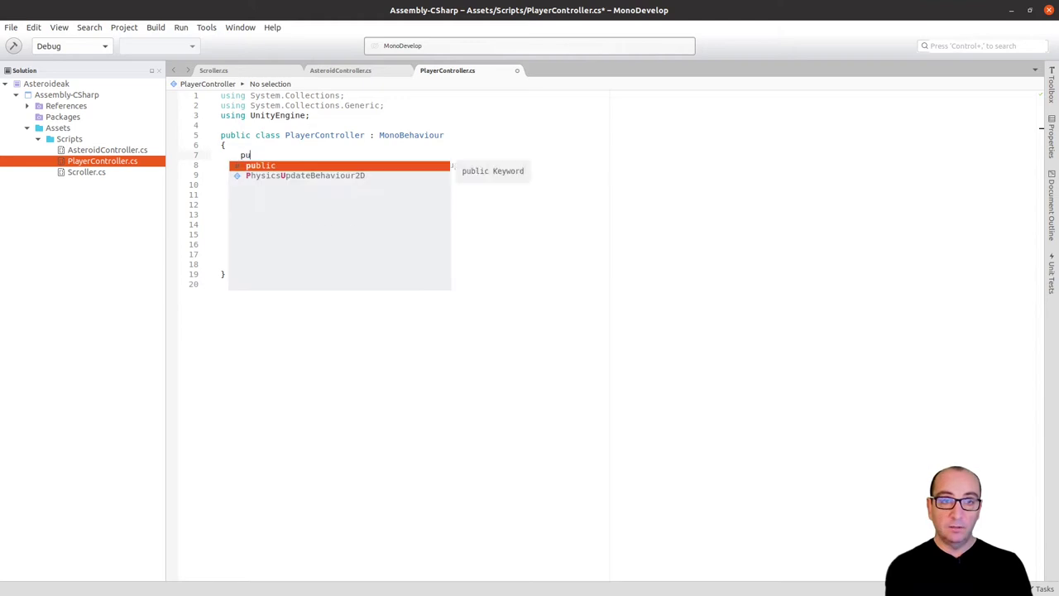
pyautogui.write('l')
pyautogui.press('BackSpace')
pyautogui.write('blic')
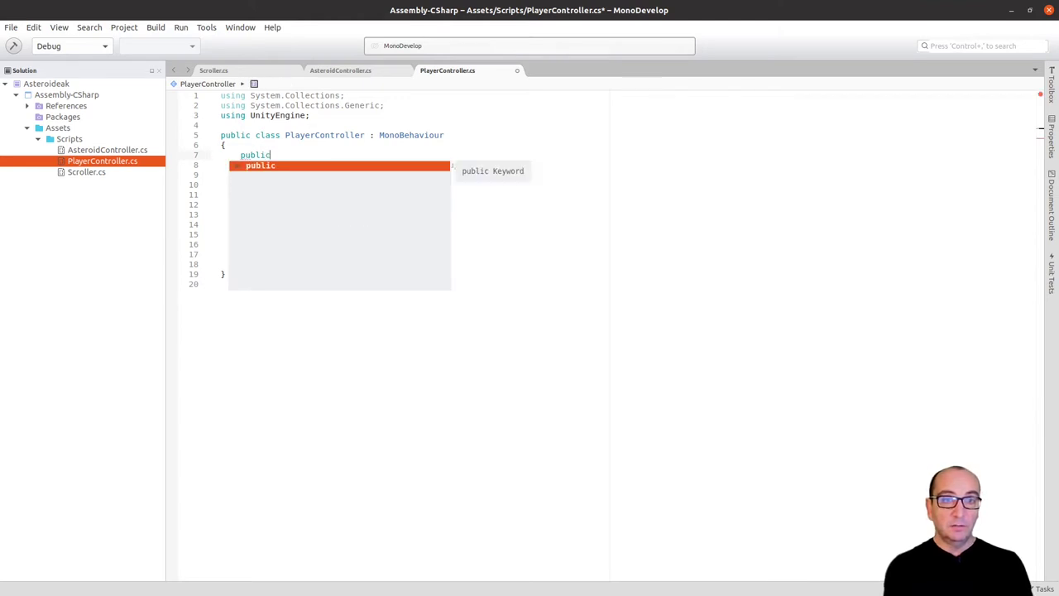
pyautogui.press('Escape')
pyautogui.write(' flo')
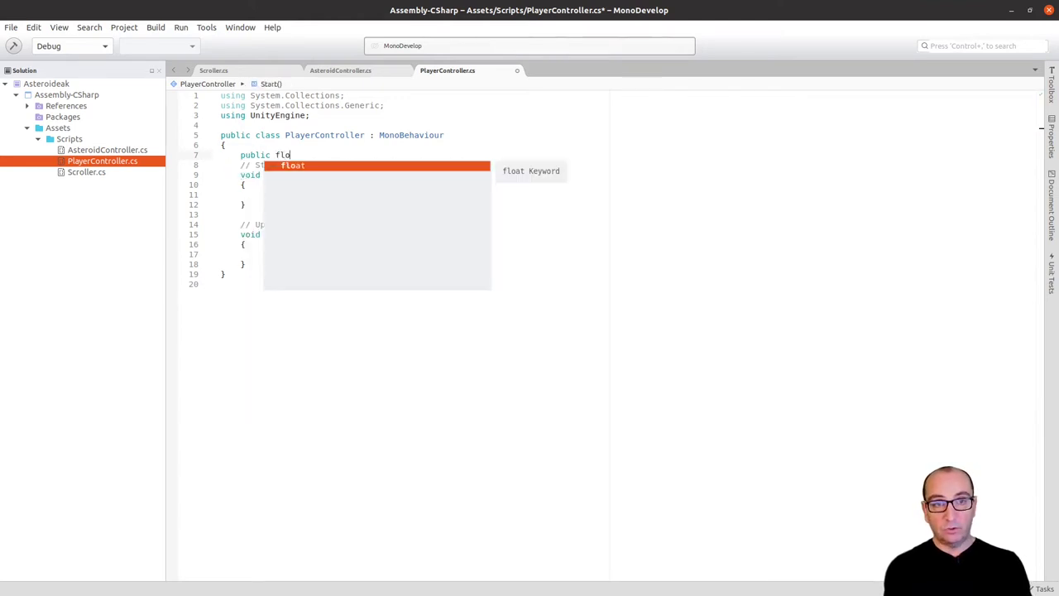
pyautogui.write('at')
pyautogui.press('Escape')
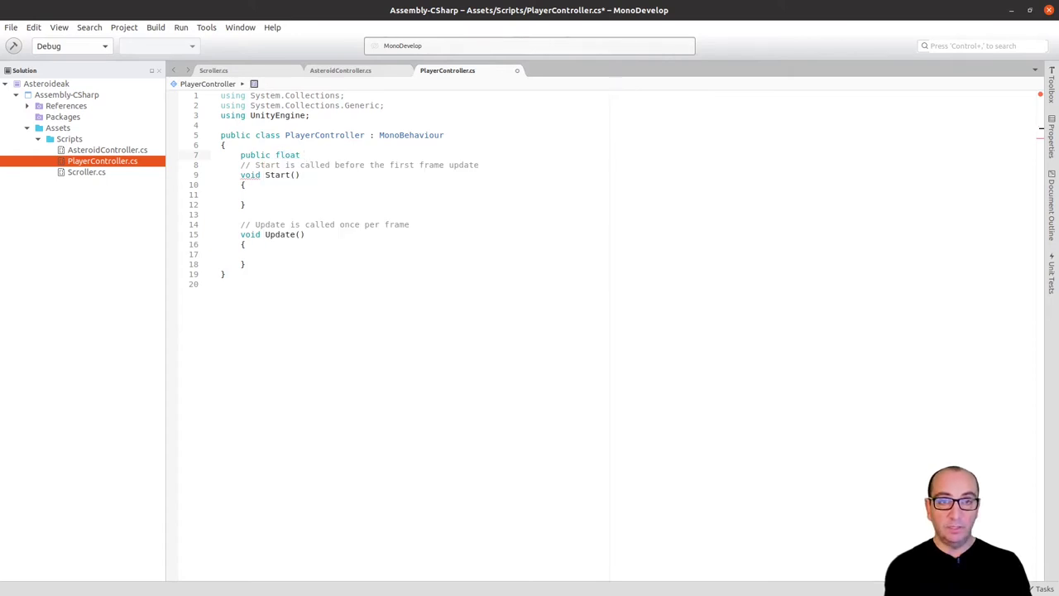
pyautogui.write('vert')
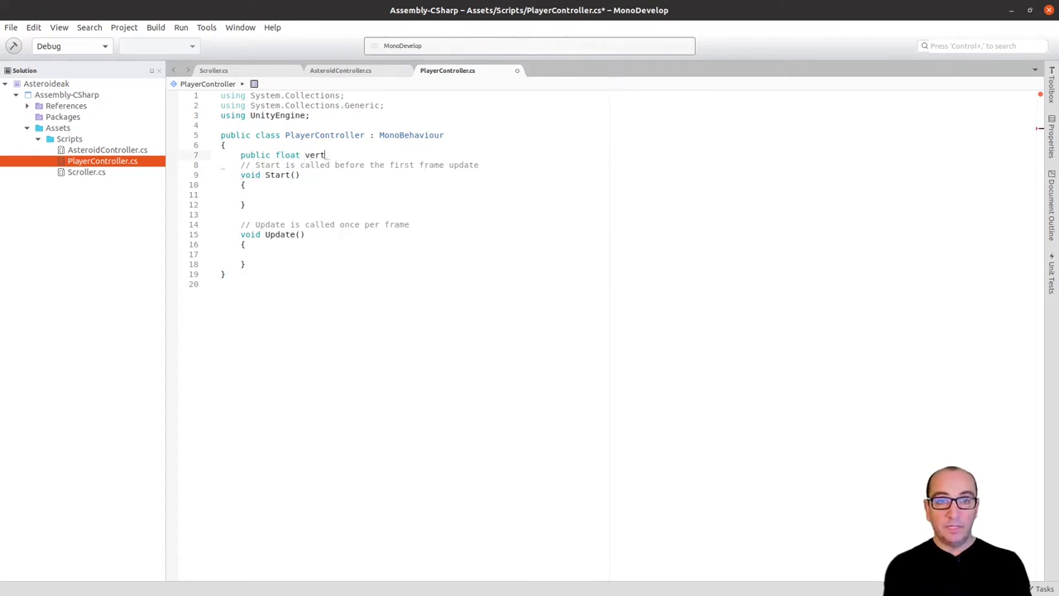
pyautogui.write('ical')
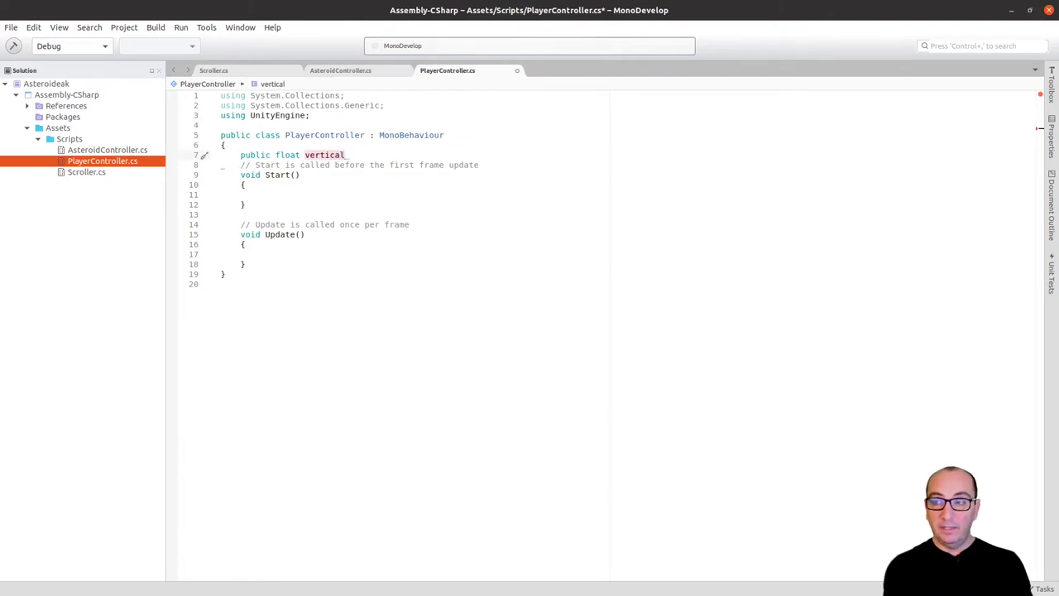
pyautogui.write('Step')
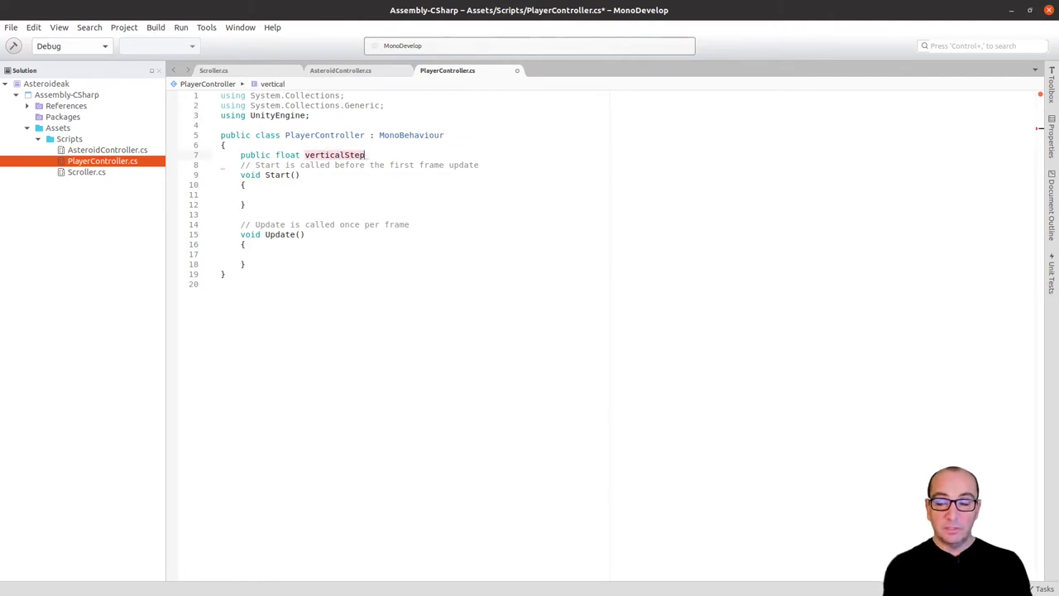
pyautogui.write(' = ')
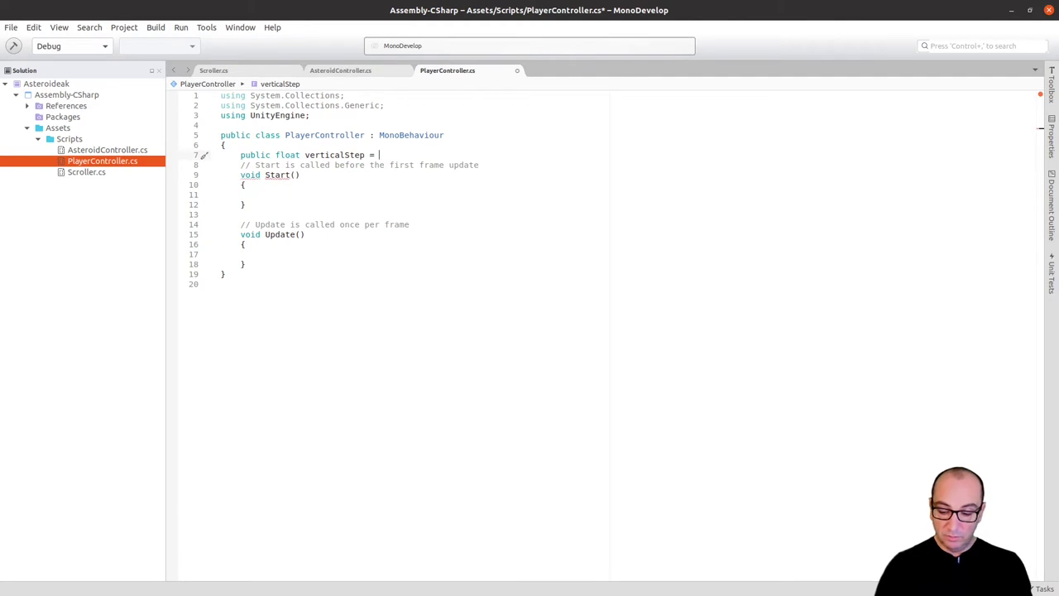
pyautogui.write('2.0f;')
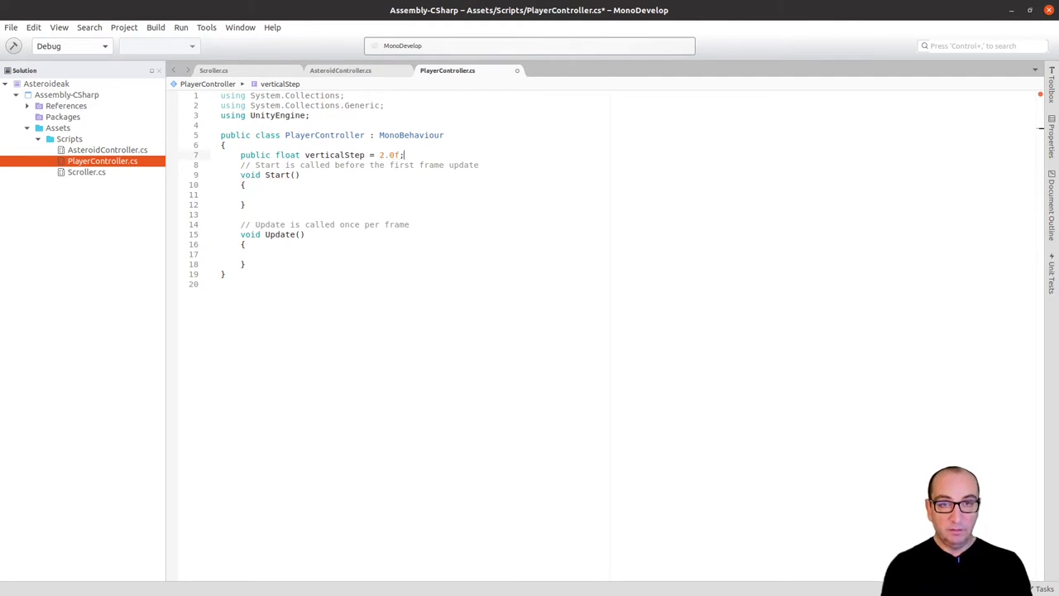
# - Add public float limits = 4.0f; and delete the Start method comment line
pyautogui.press('Return')
pyautogui.write('public ')
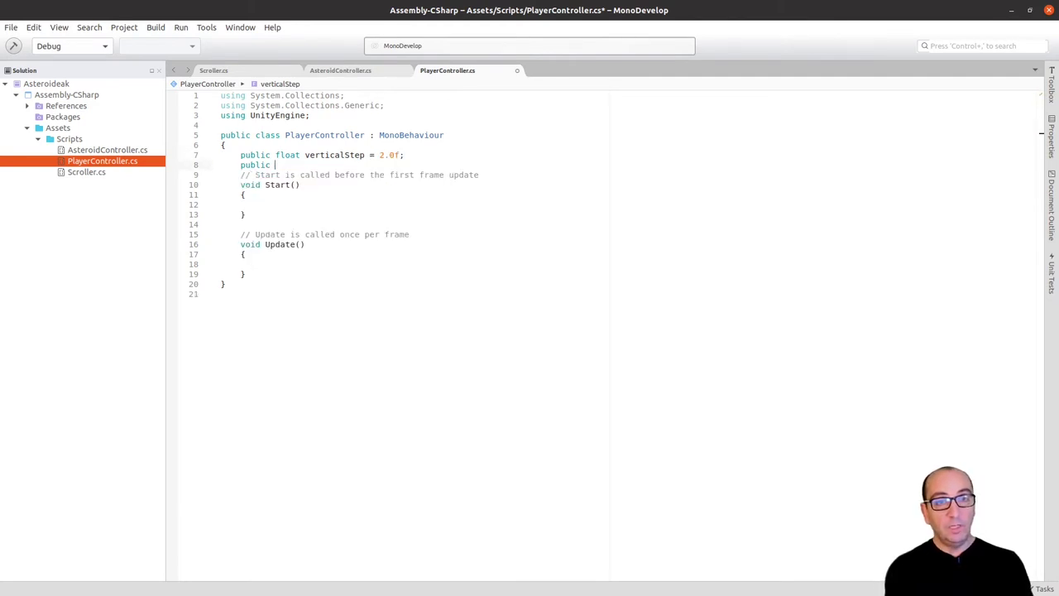
pyautogui.write('float ')
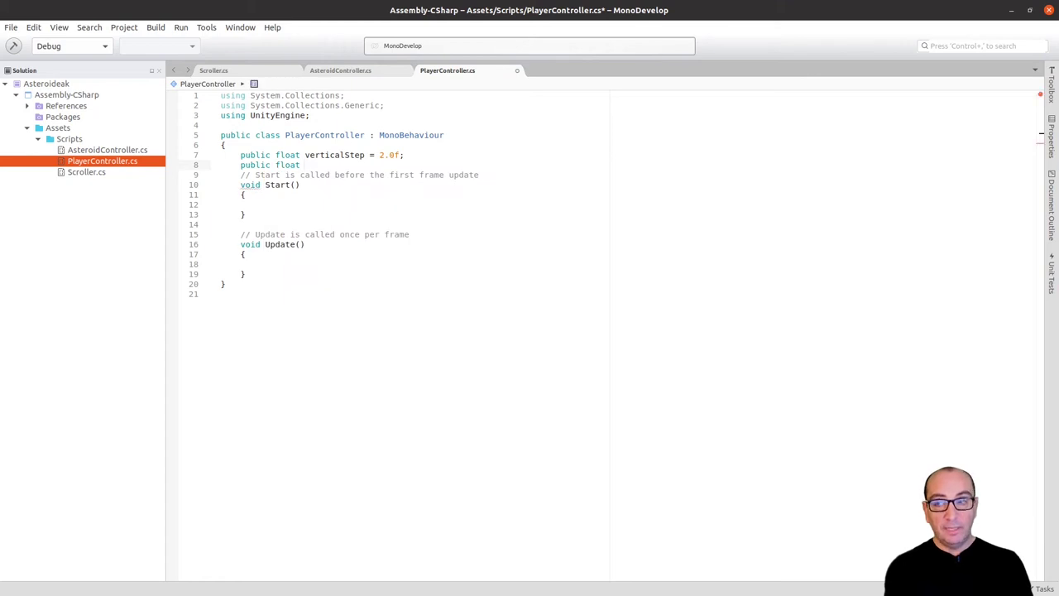
pyautogui.write('limits ')
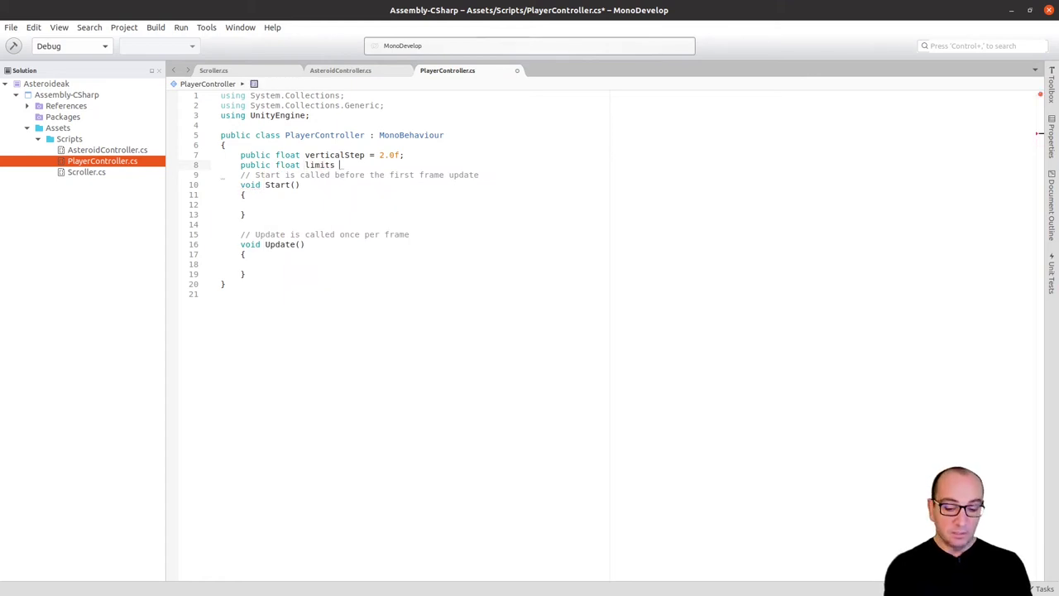
pyautogui.write('= 4.0')
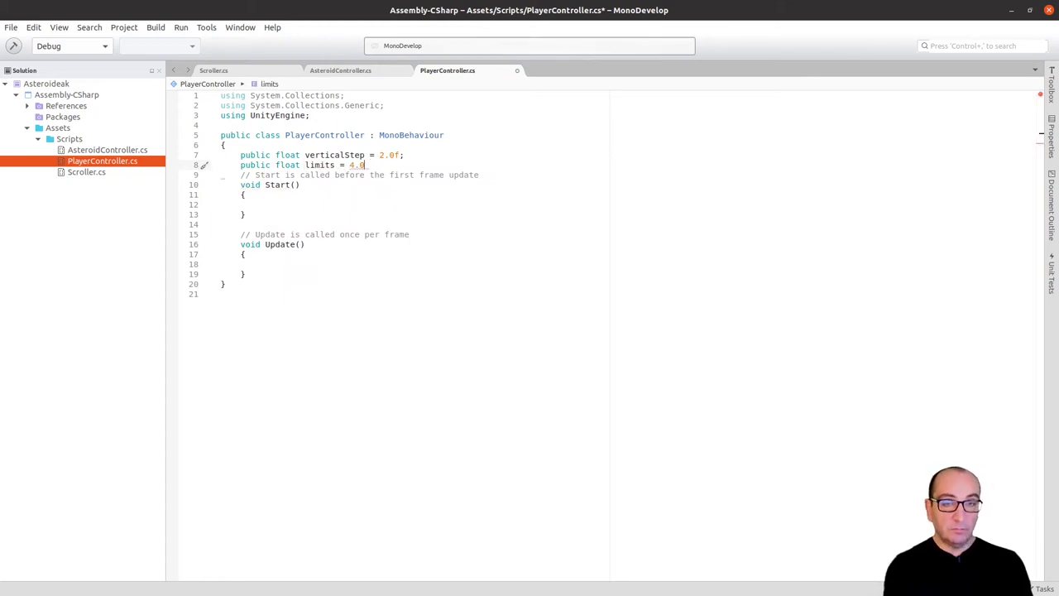
pyautogui.write('f;')
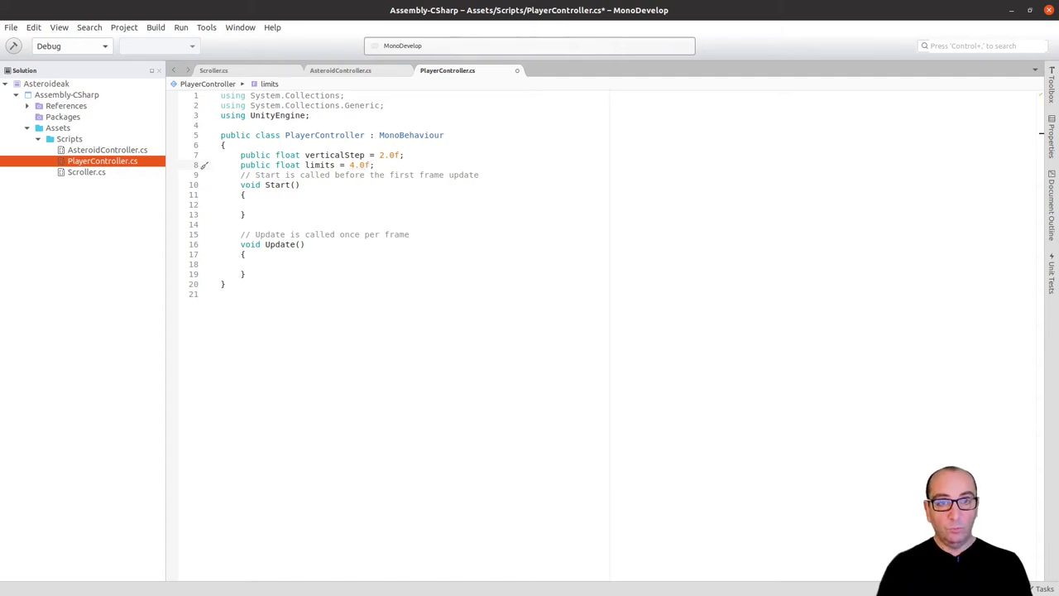
pyautogui.tripleClick(481, 175)
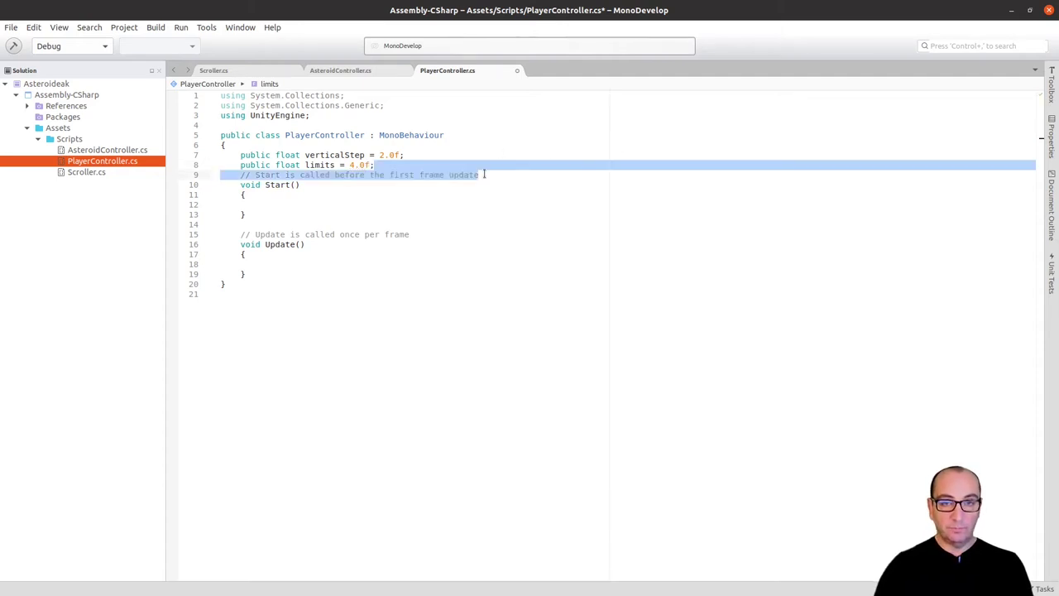
pyautogui.press('BackSpace')
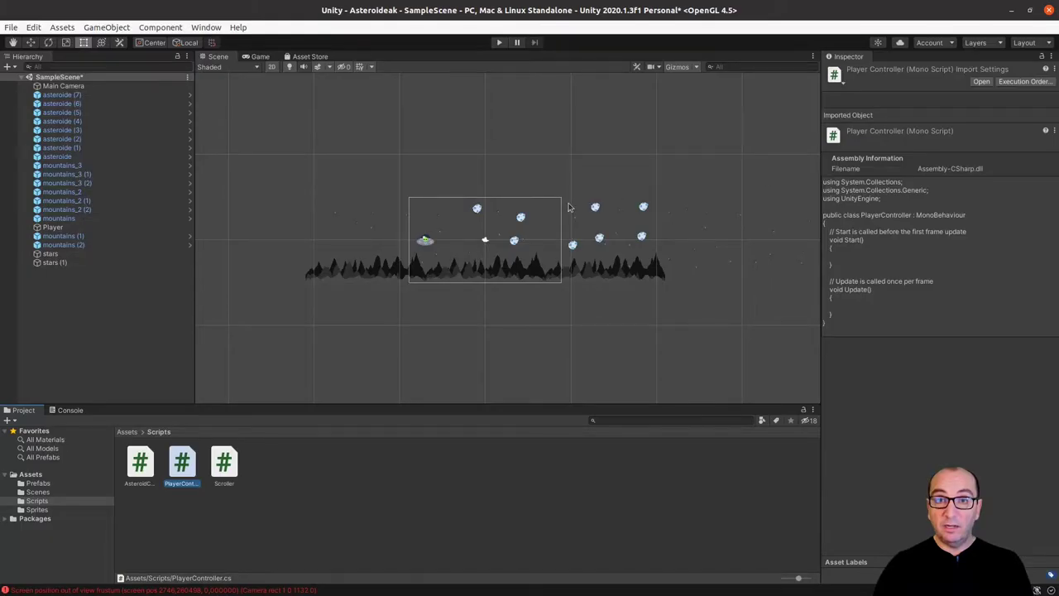
# - Try the Player's Transform Position Y at -4 and 4 to check framing, then reset it to 0
pyautogui.scroll(1, 423, 250)
pyautogui.scroll(2, 423, 249)
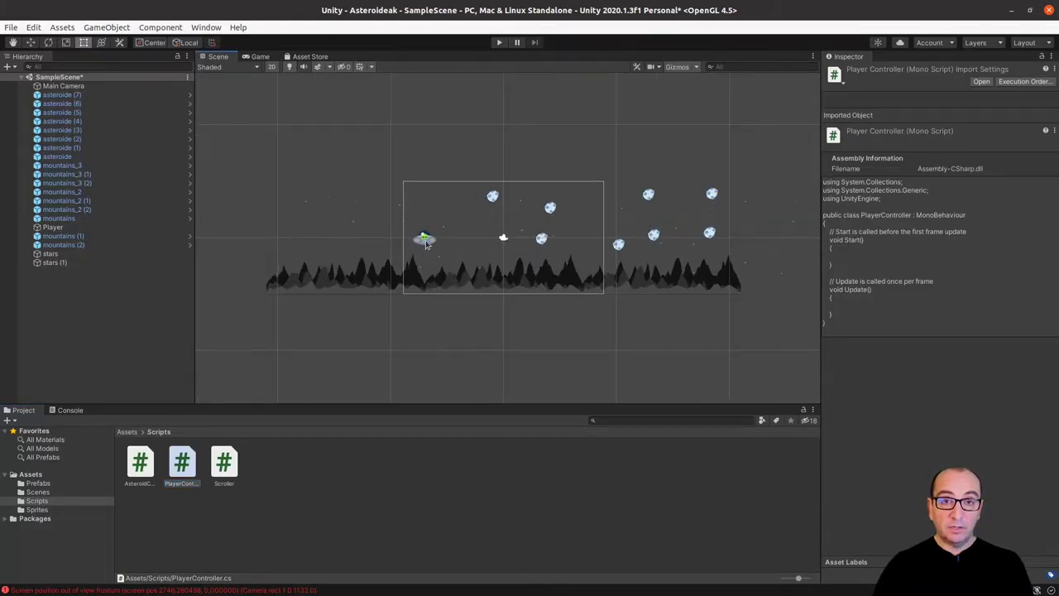
pyautogui.click(424, 240)
pyautogui.scroll(1, 425, 242)
pyautogui.scroll(1, 426, 244)
pyautogui.scroll(2, 426, 244)
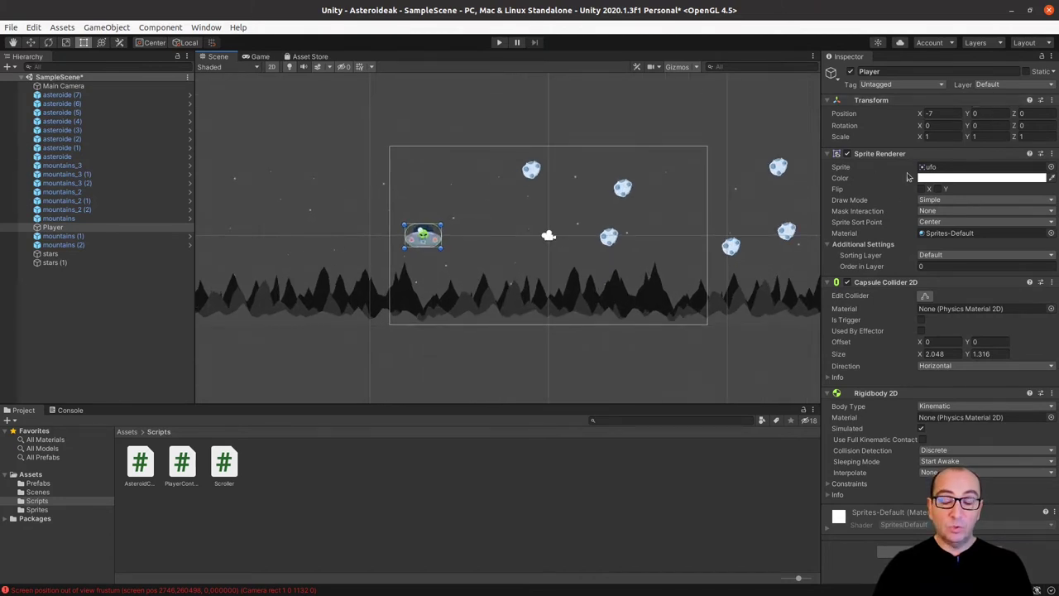
pyautogui.click(978, 114)
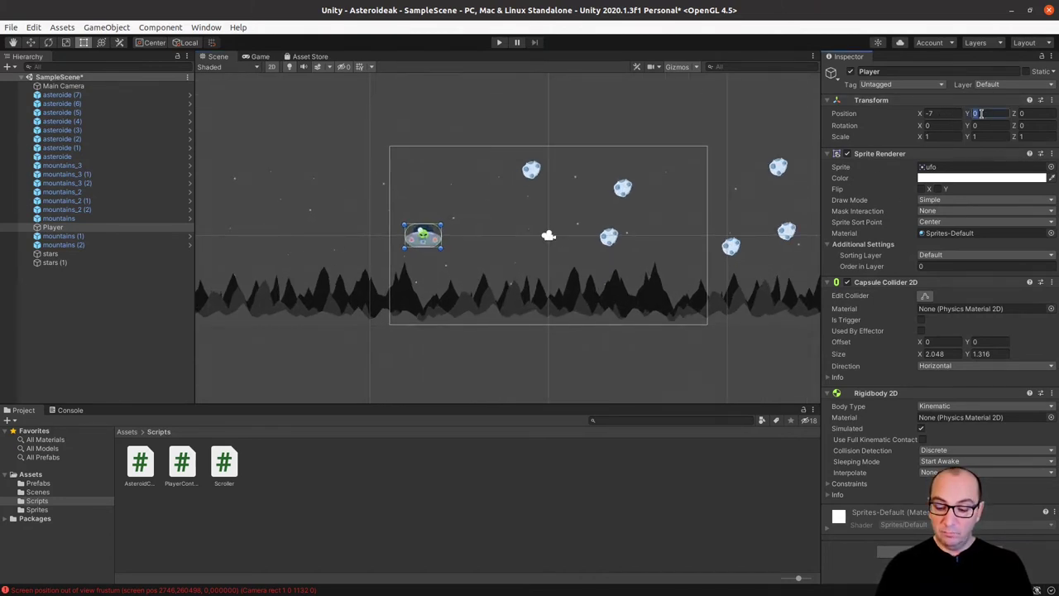
pyautogui.write('-4')
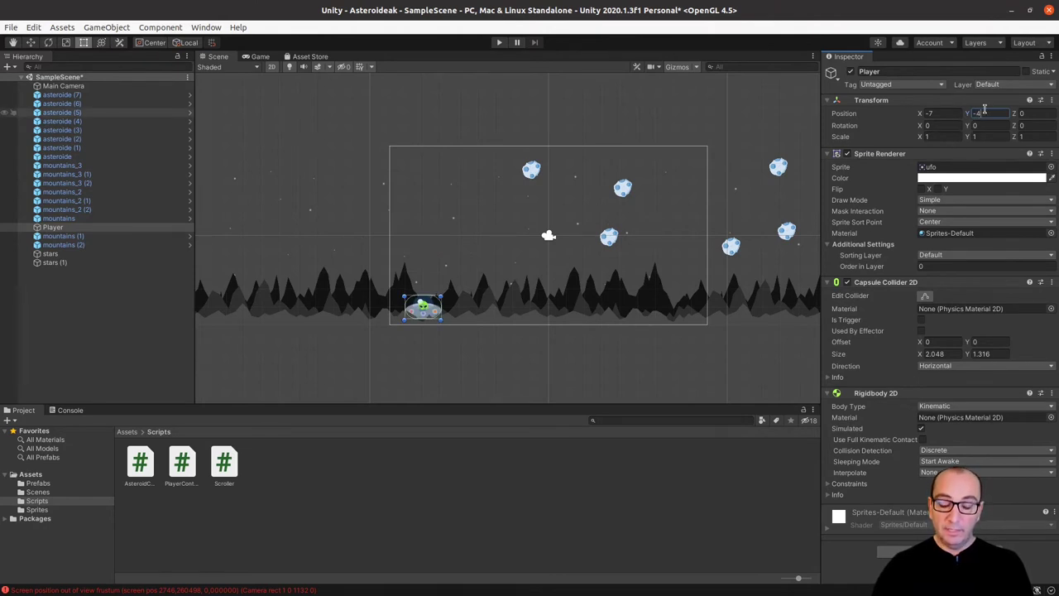
pyautogui.press('BackSpace')
pyautogui.press('BackSpace')
pyautogui.write('4')
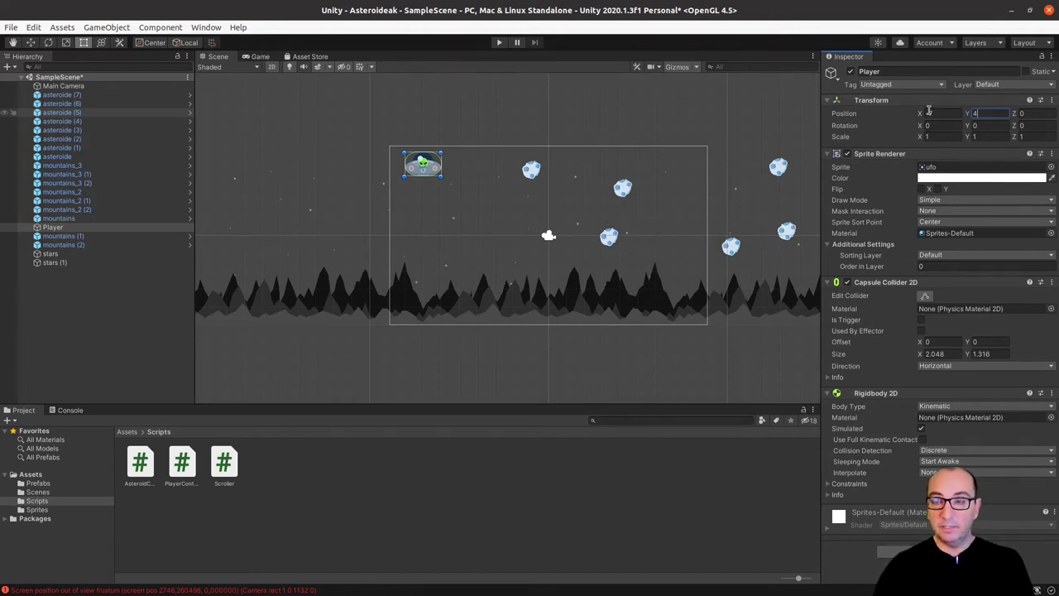
pyautogui.press('BackSpace')
pyautogui.write('0')
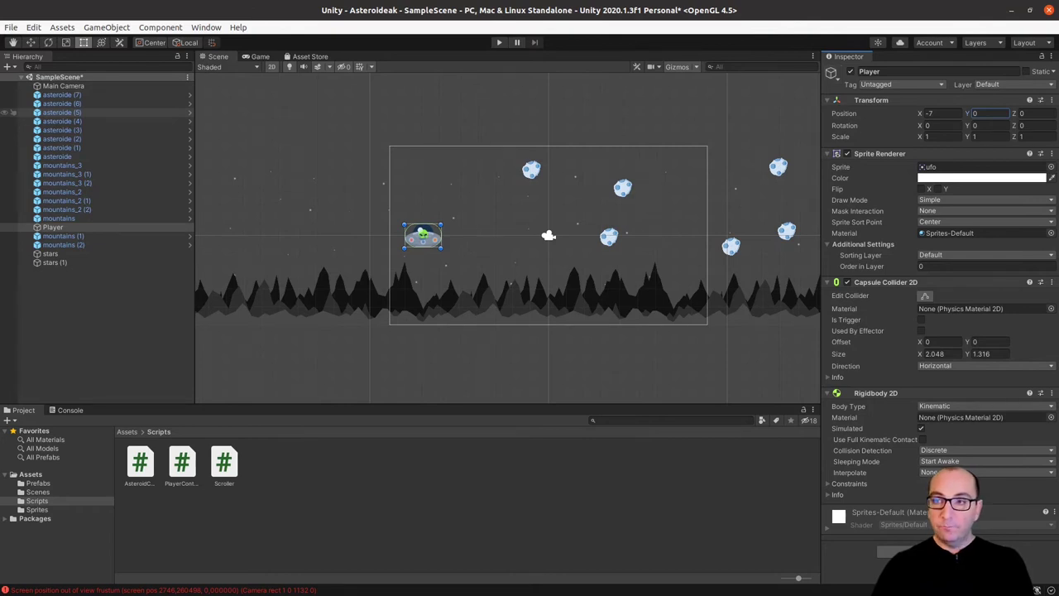
pyautogui.hotkey('alt', 'Tab')
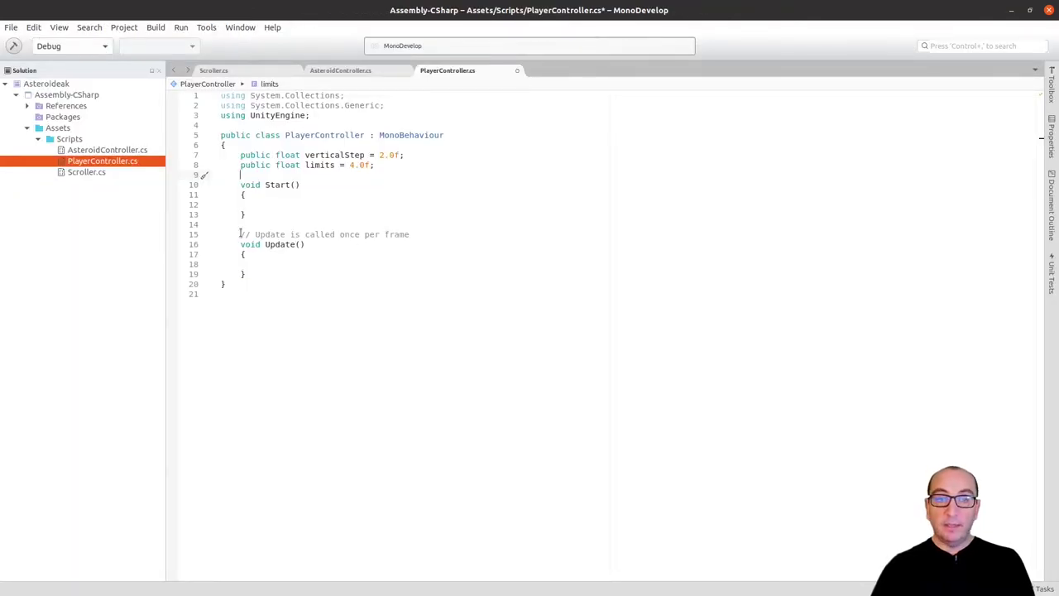
# - Delete the unused Start method and the default Update comment
pyautogui.moveTo(247, 214); pyautogui.dragTo(382, 167)
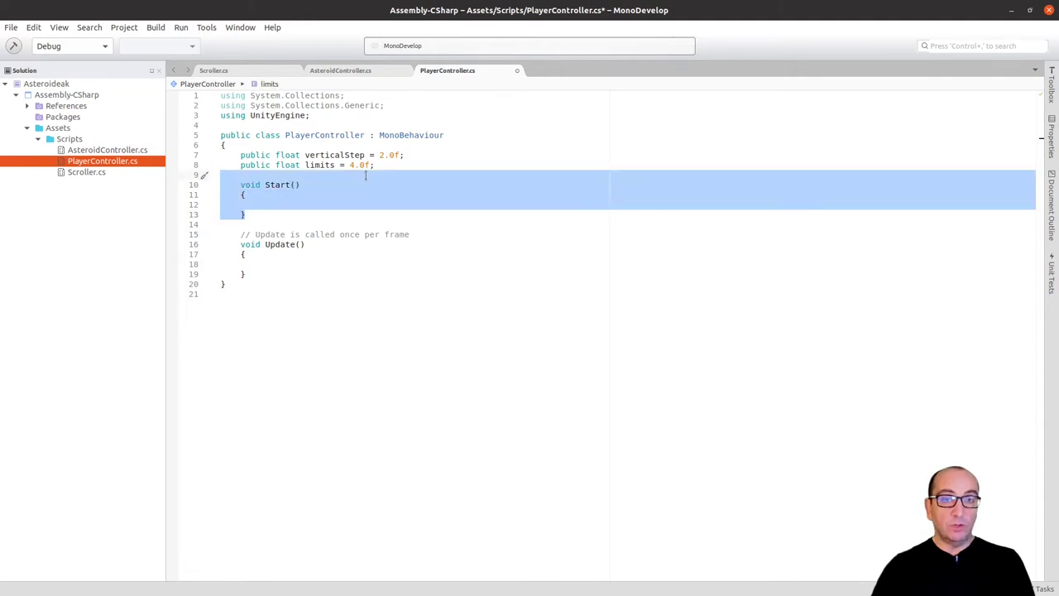
pyautogui.press('BackSpace')
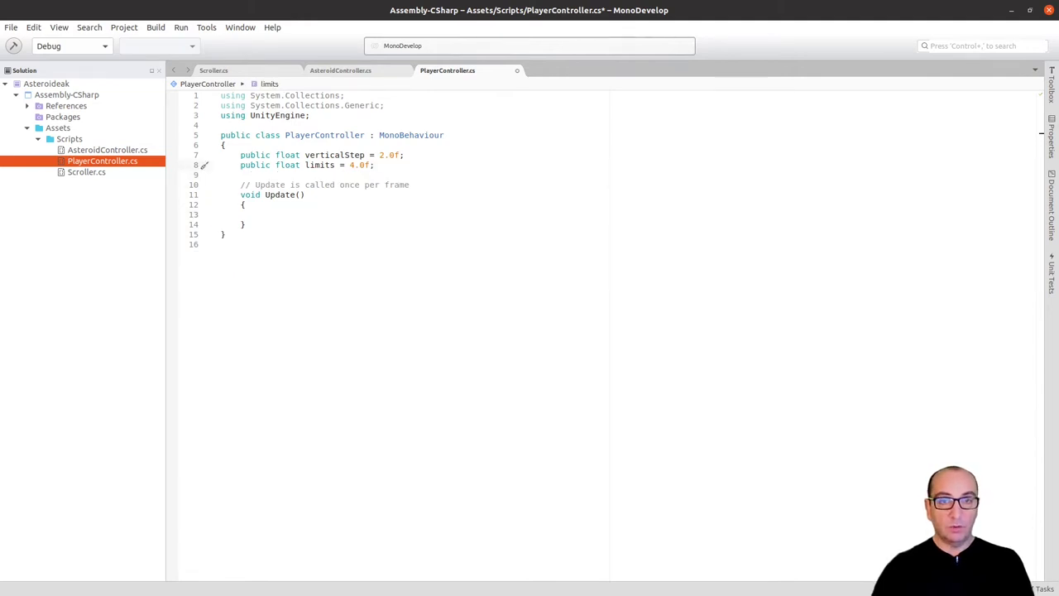
pyautogui.moveTo(421, 186); pyautogui.dragTo(420, 172)
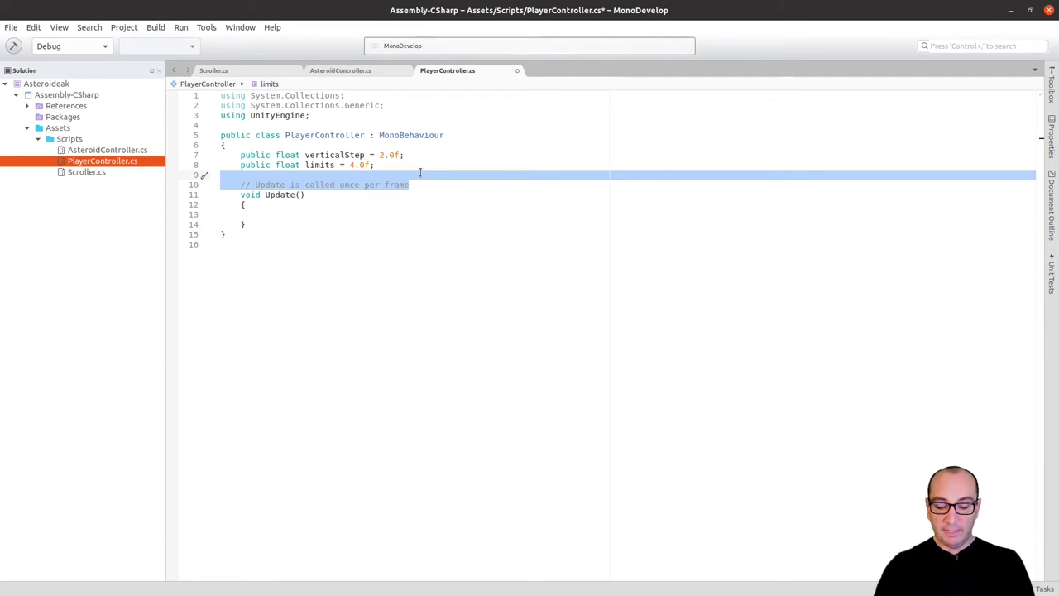
pyautogui.press('BackSpace')
pyautogui.press('Down')
pyautogui.press('Down')
pyautogui.press('Down')
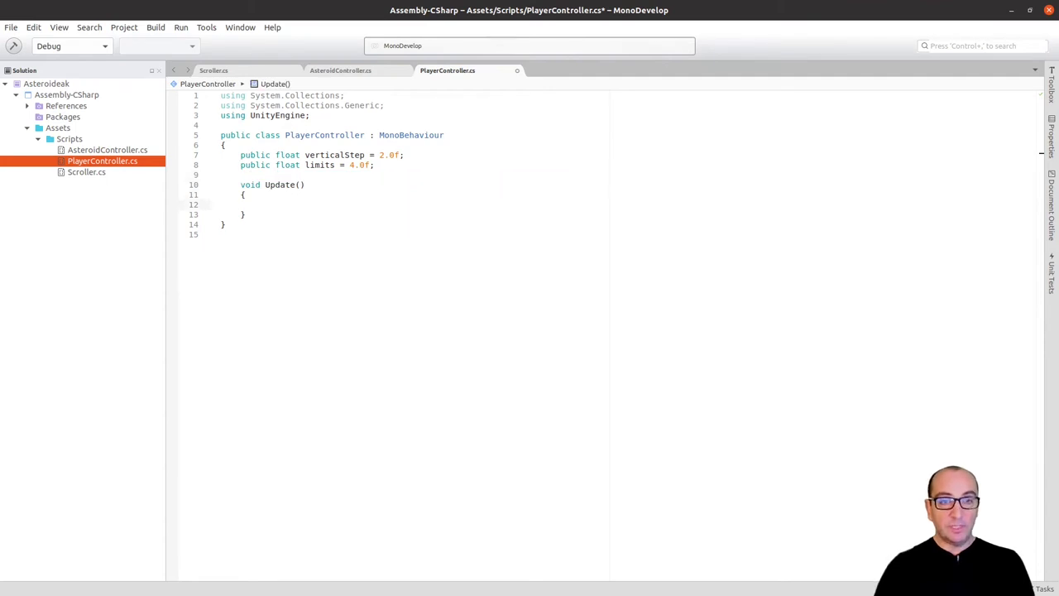
# - Inside Update, write if (Input.GetKeyDown(KeyCode.UpArrow)) with an empty block
pyautogui.click(271, 195)
pyautogui.press('Return')
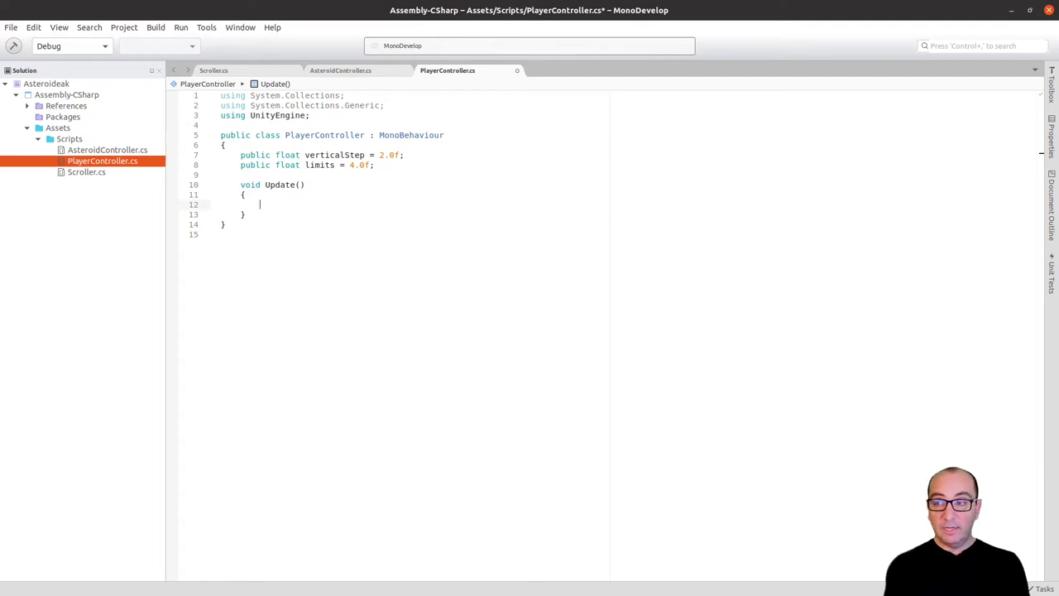
pyautogui.write('if')
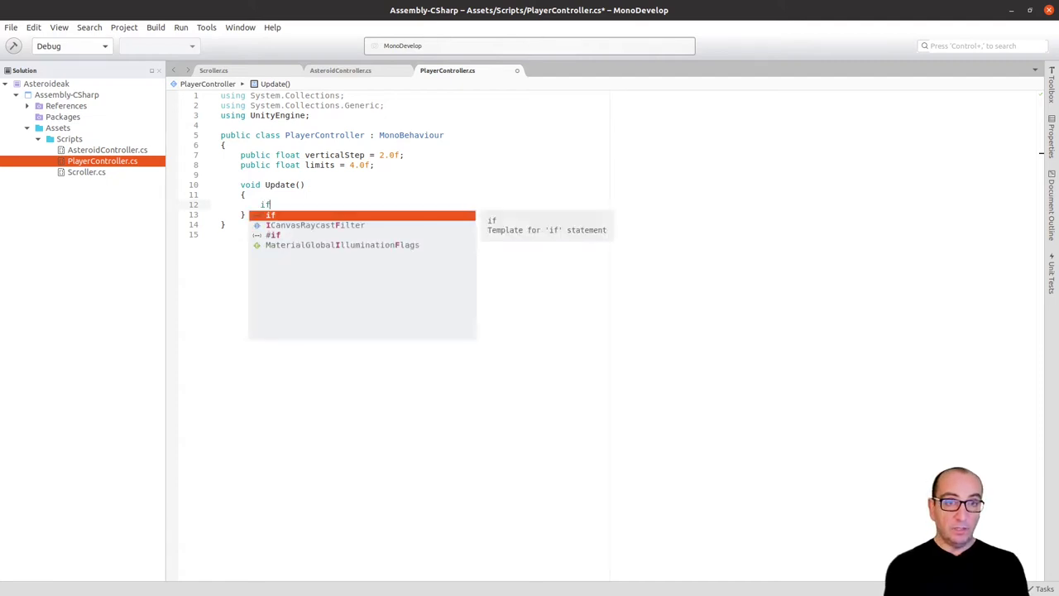
pyautogui.write(' (')
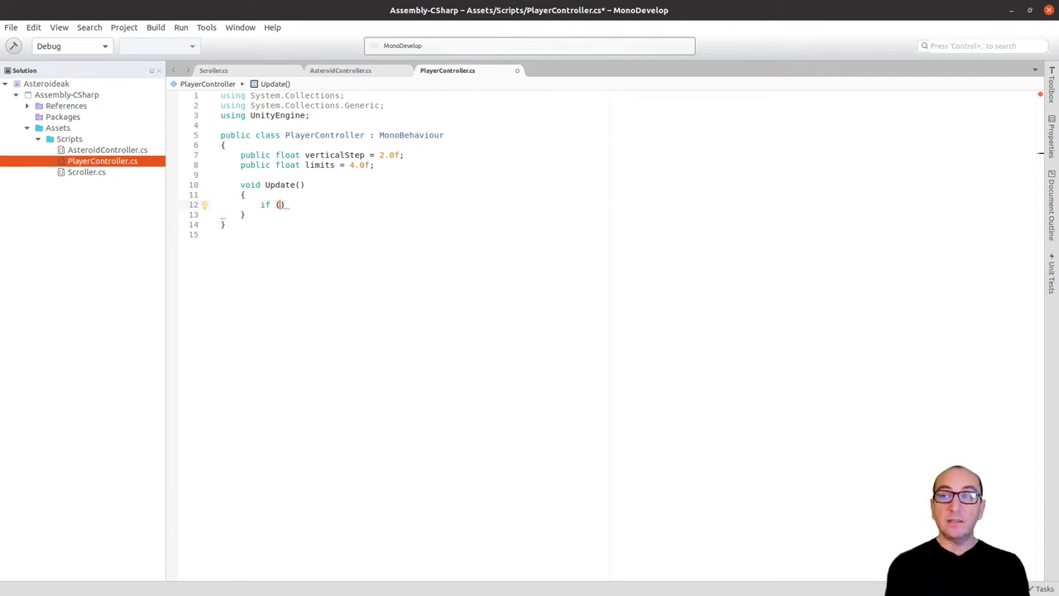
pyautogui.write('Inp')
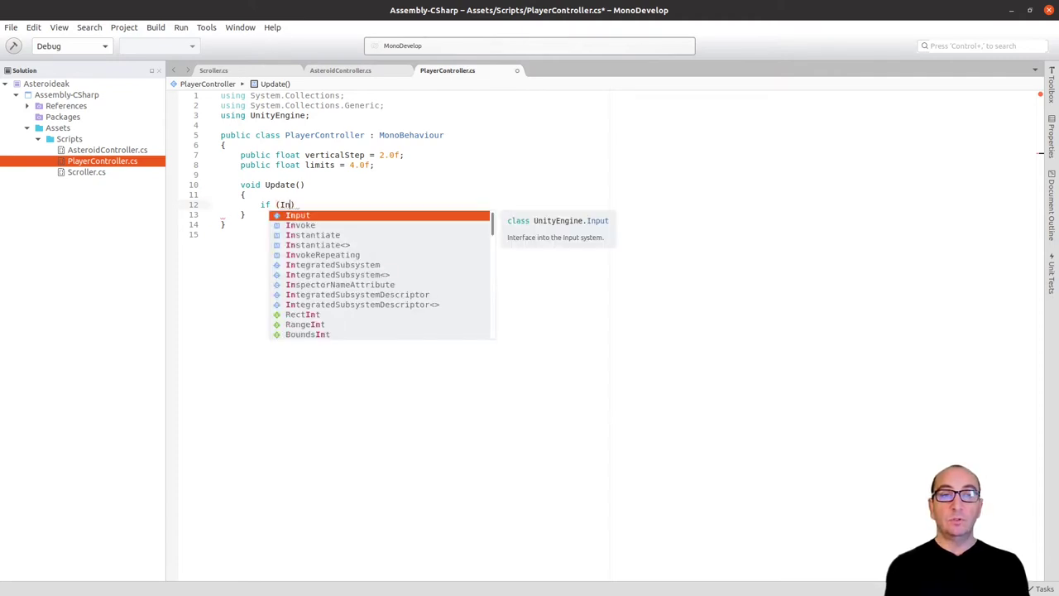
pyautogui.press('Return')
pyautogui.write('.get')
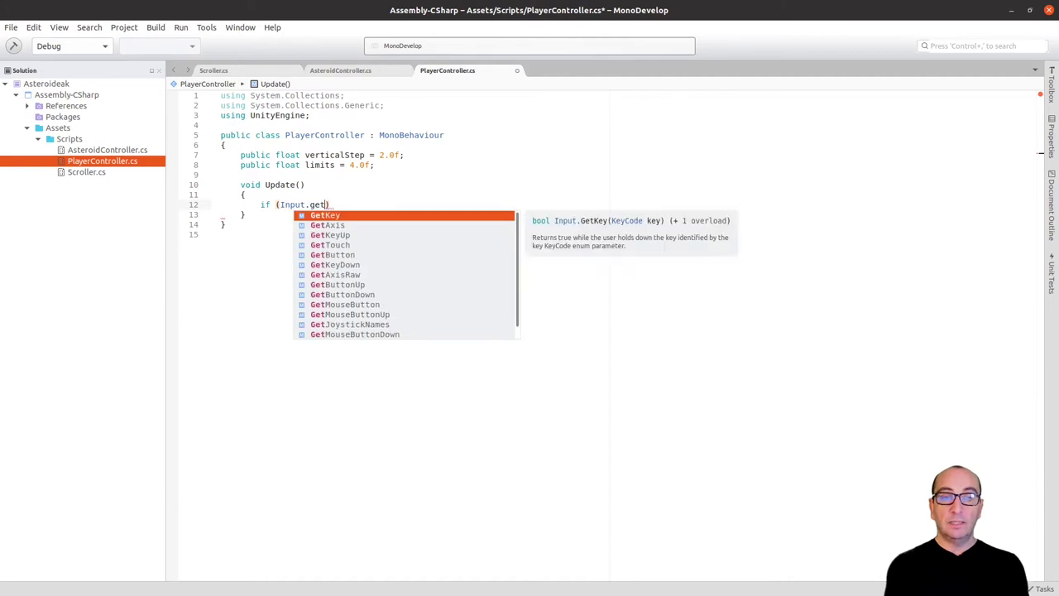
pyautogui.write('keydo')
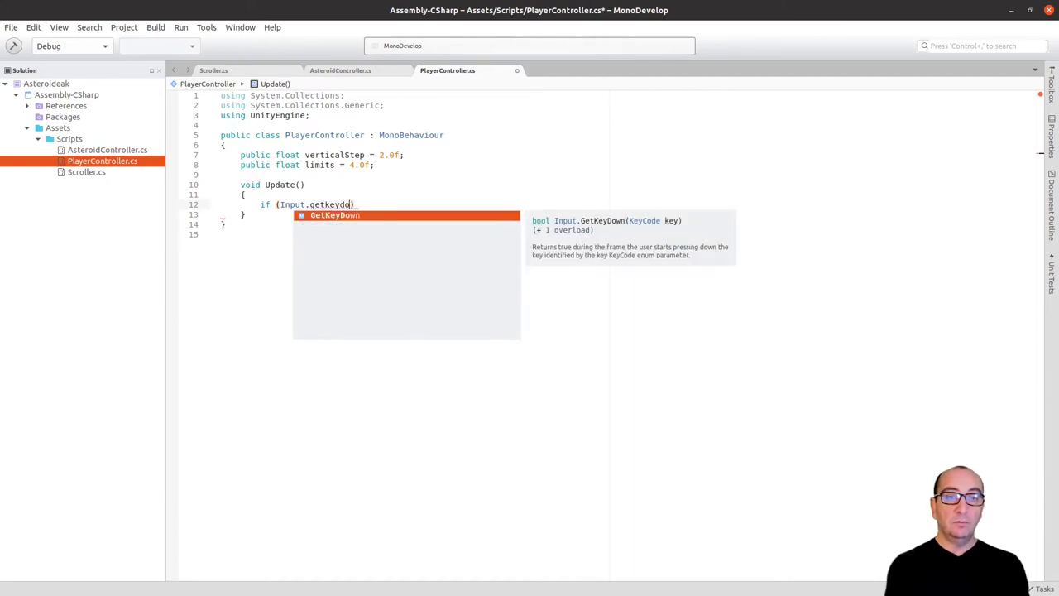
pyautogui.press('Return')
pyautogui.write('(')
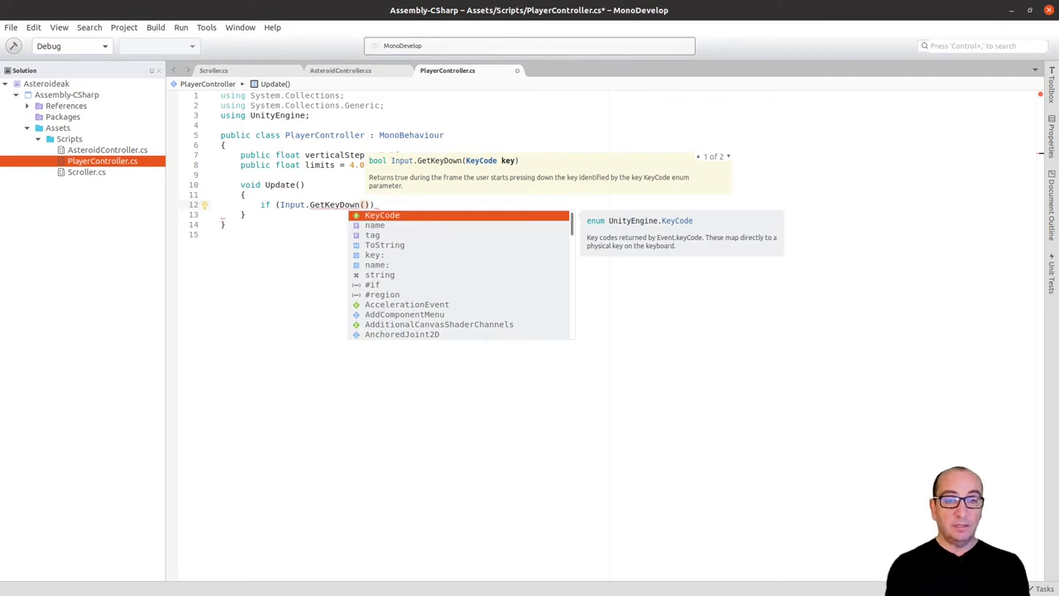
pyautogui.press('Return')
pyautogui.write('.')
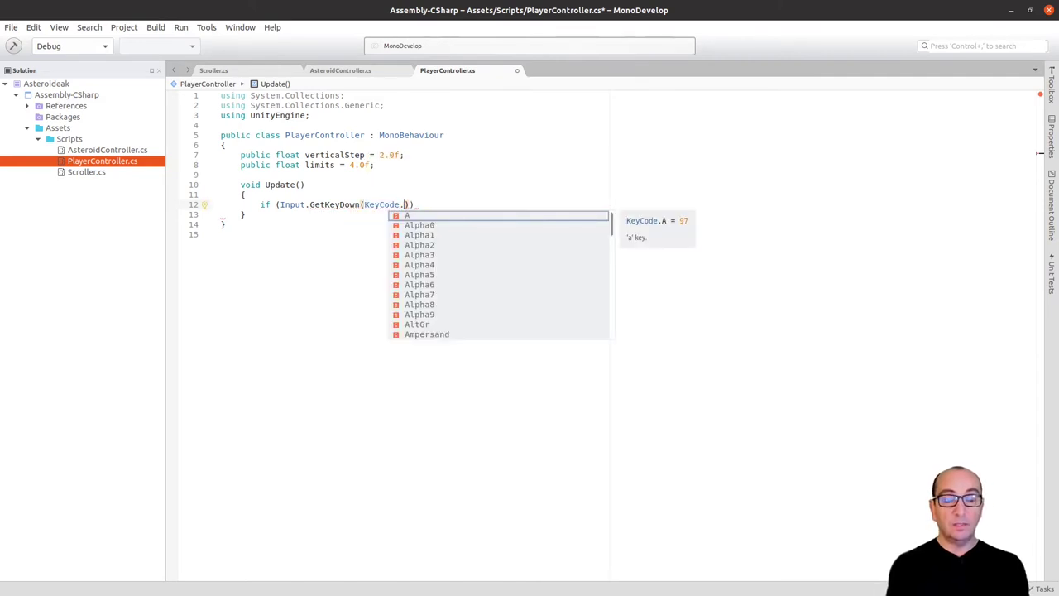
pyautogui.write('up')
pyautogui.press('Down')
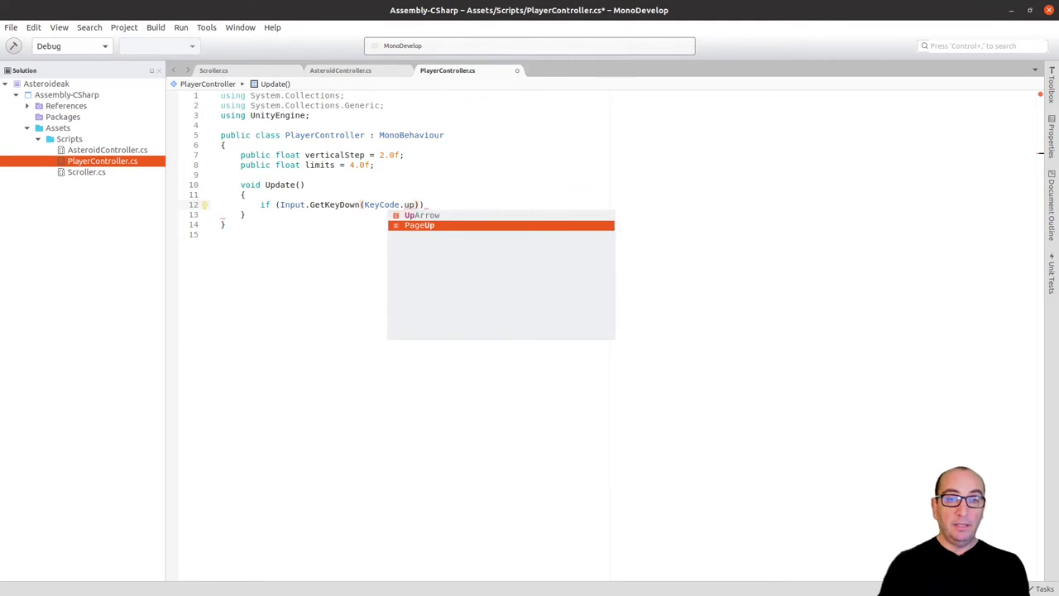
pyautogui.press('Up')
pyautogui.press('Return')
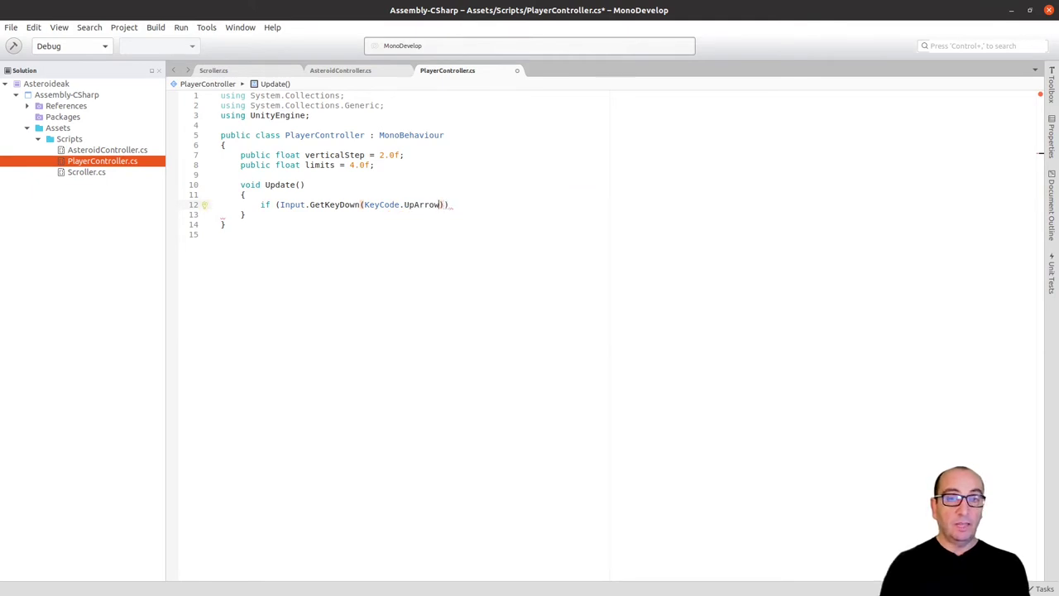
pyautogui.press('Right')
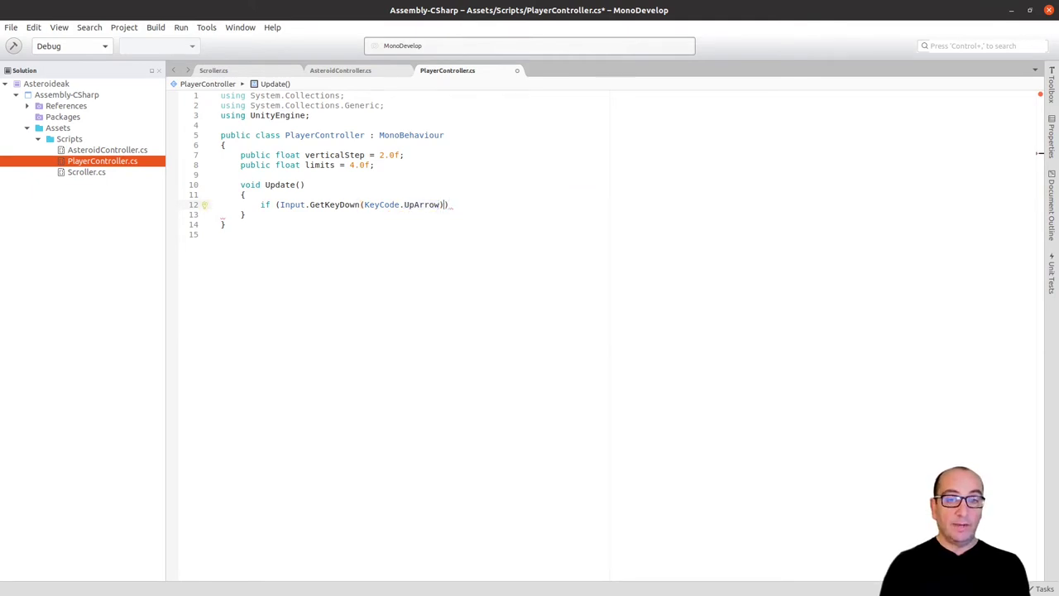
pyautogui.write('{')
pyautogui.press('Return')
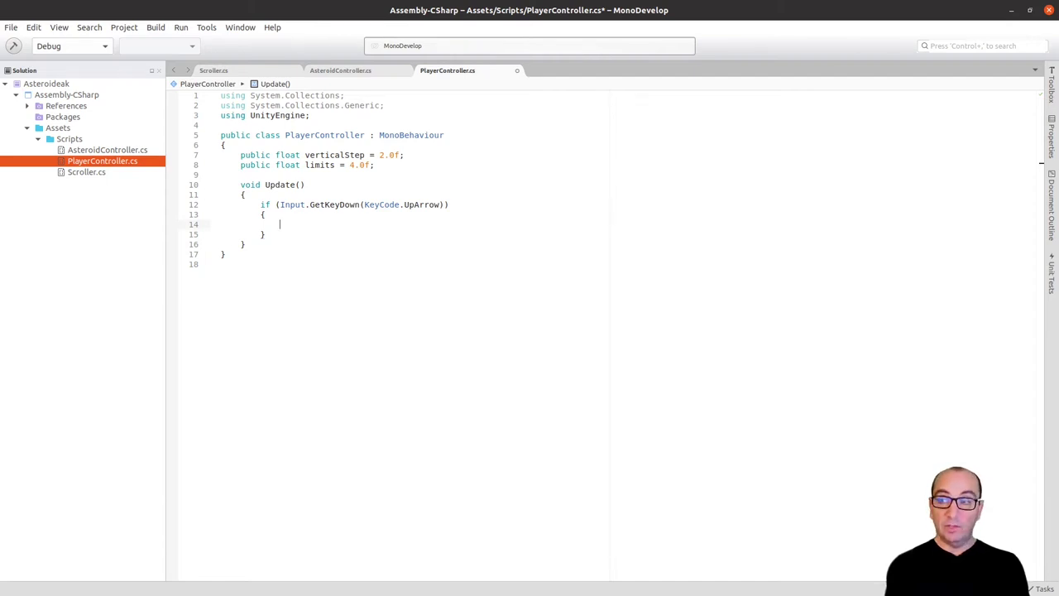
# - Nest if (transform.position.y + verticalStep <= limits) { } inside the up-arrow block
pyautogui.write('if (')
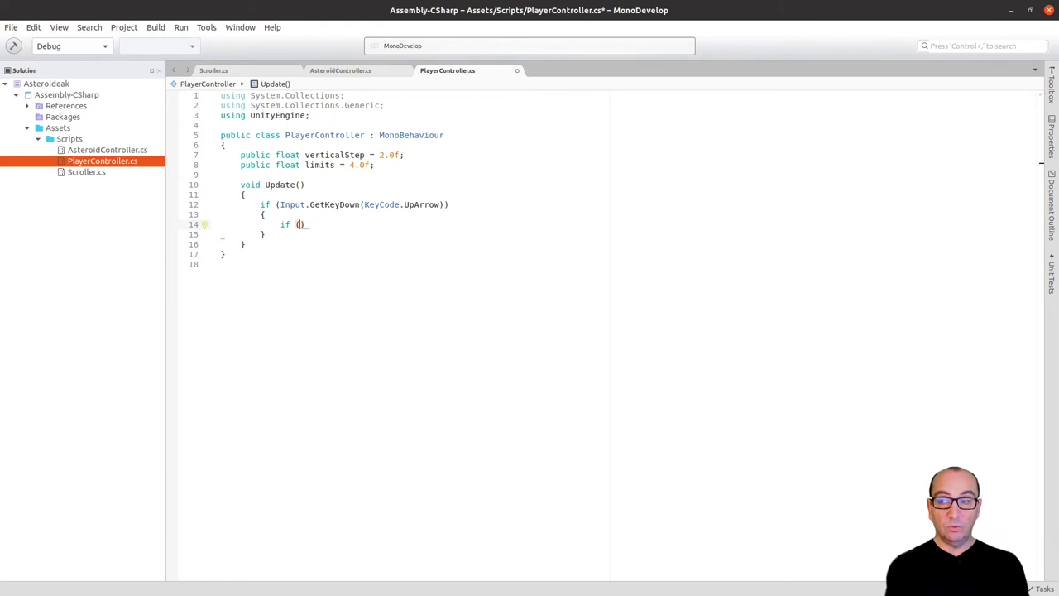
pyautogui.write('trans')
pyautogui.press('Return')
pyautogui.write('.')
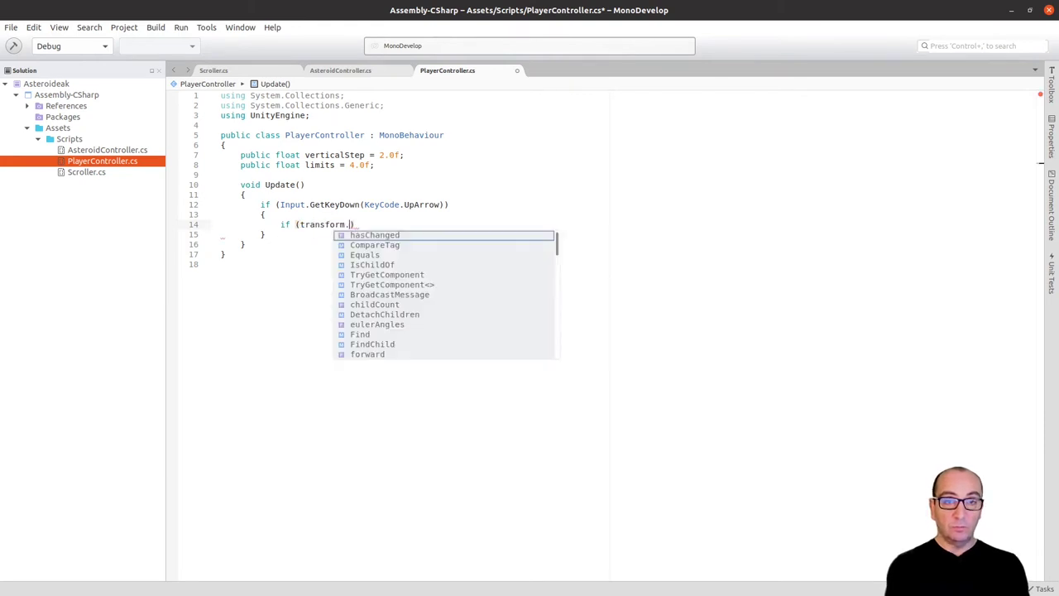
pyautogui.write('y')
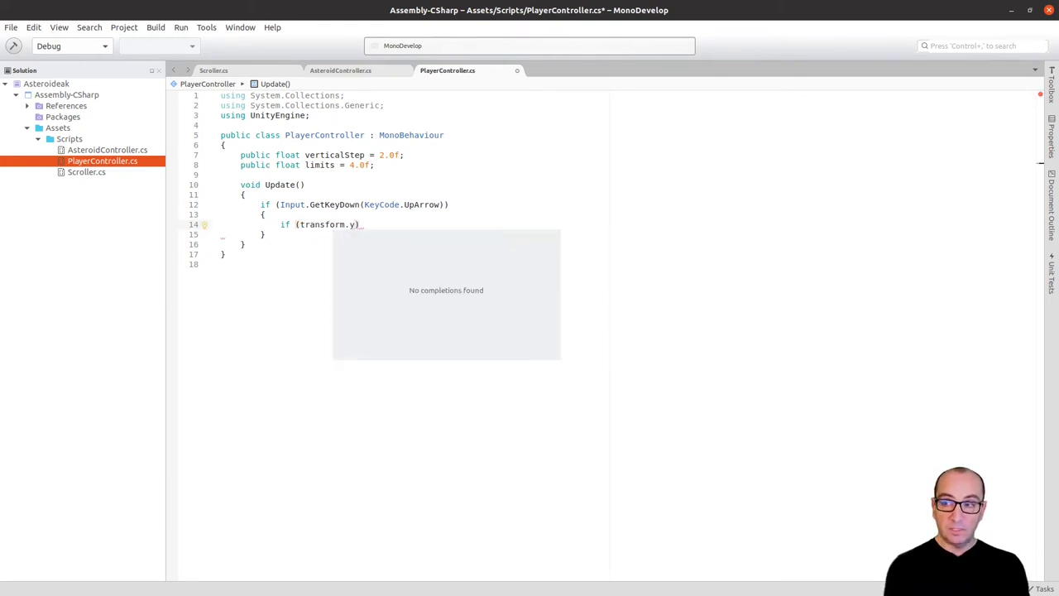
pyautogui.press('BackSpace')
pyautogui.write('po')
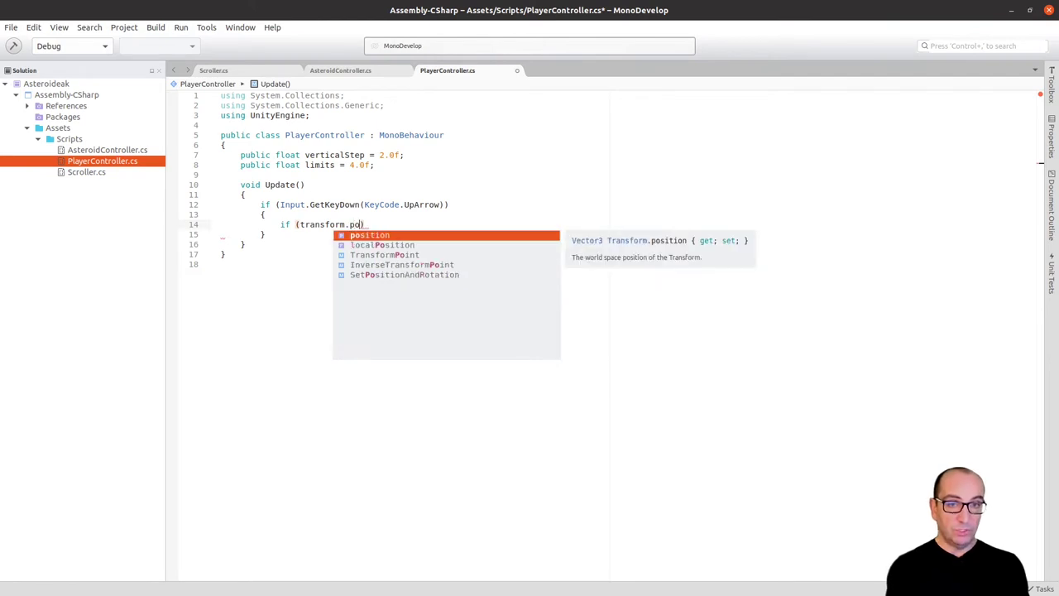
pyautogui.press('Return')
pyautogui.write('.y ')
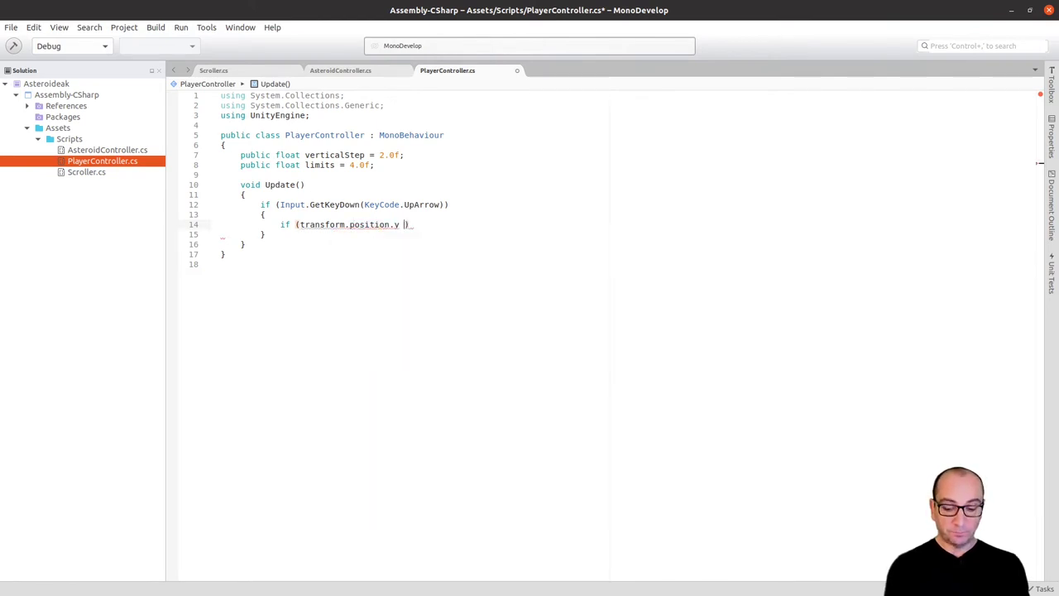
pyautogui.write('+ ')
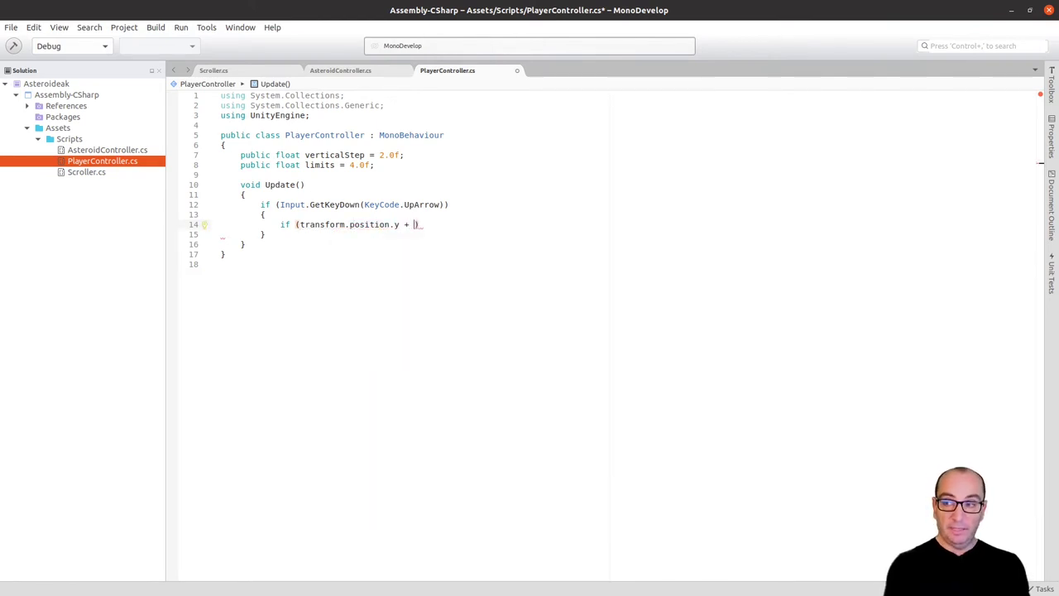
pyautogui.write('ver')
pyautogui.press('Return')
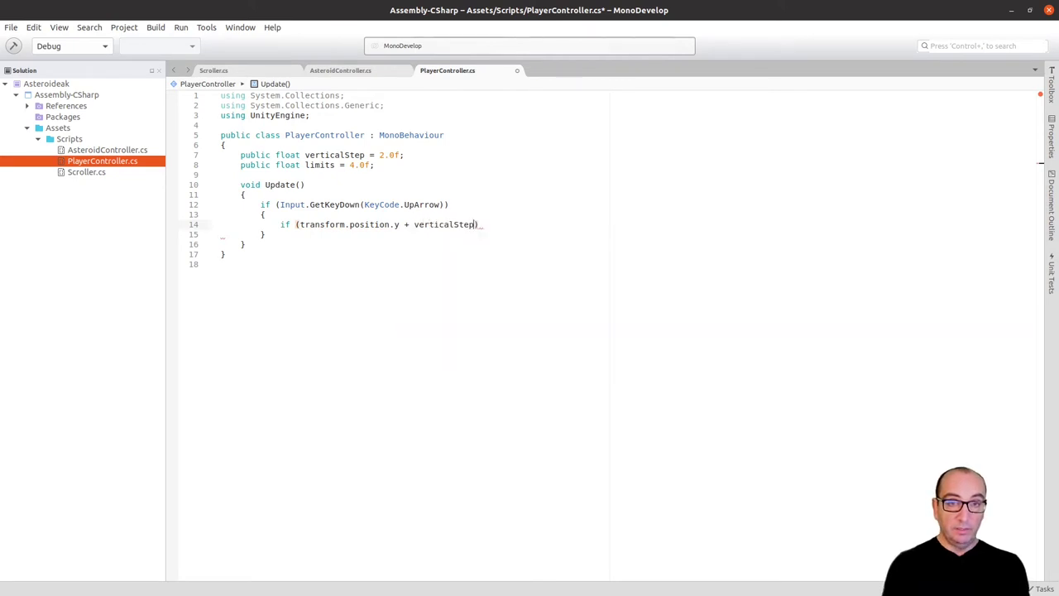
pyautogui.write('>')
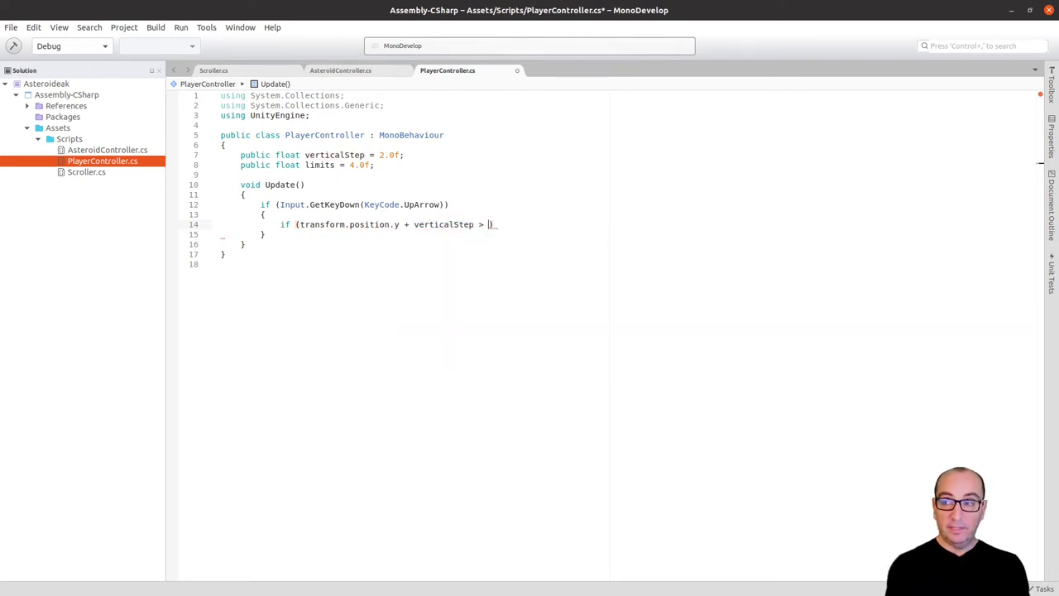
pyautogui.press('BackSpace')
pyautogui.press('BackSpace')
pyautogui.write('<')
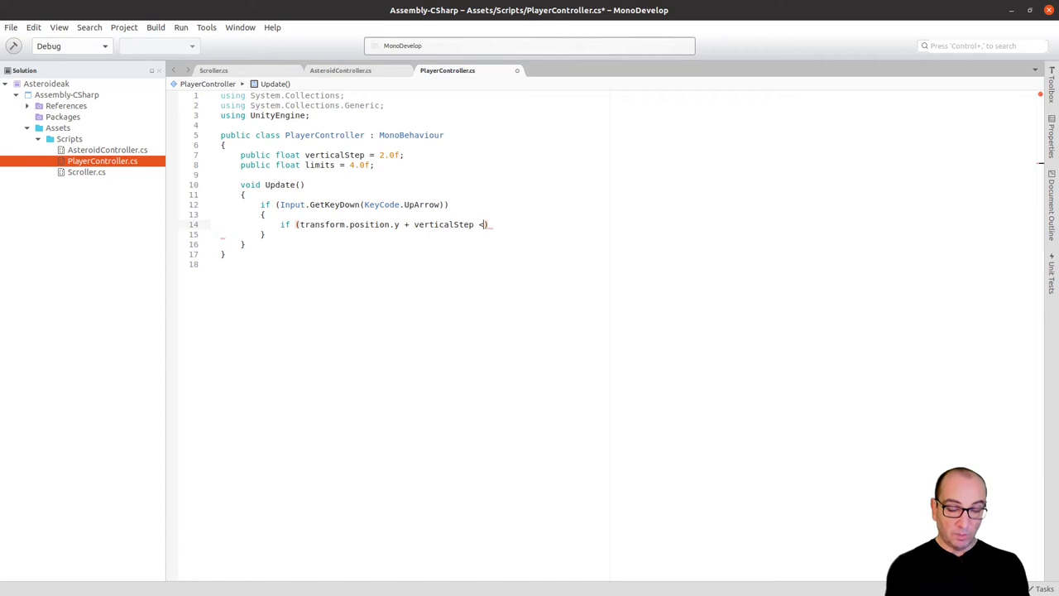
pyautogui.write('=')
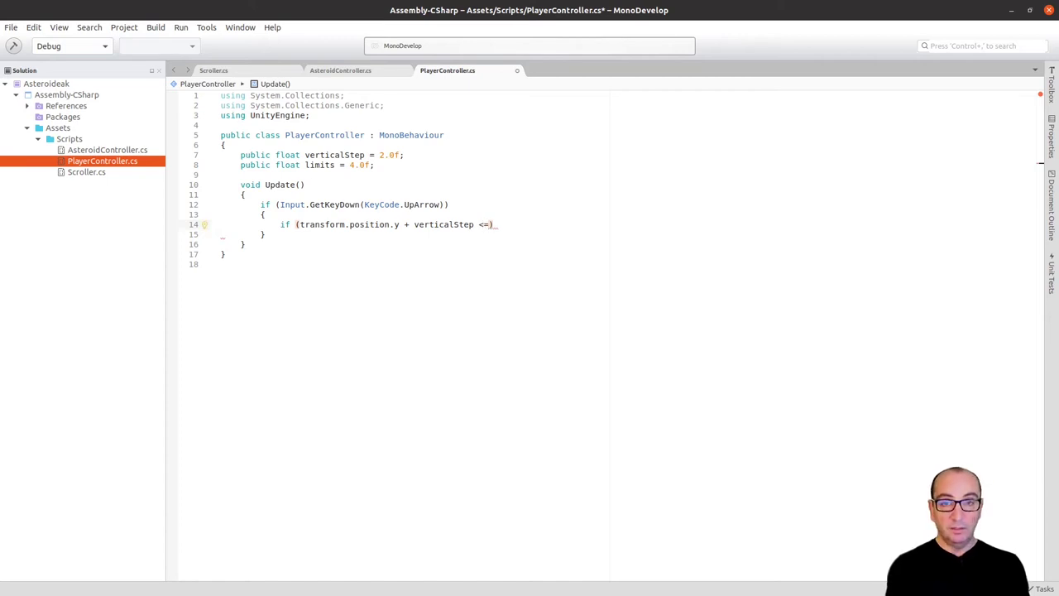
pyautogui.write(' limi')
pyautogui.press('Return')
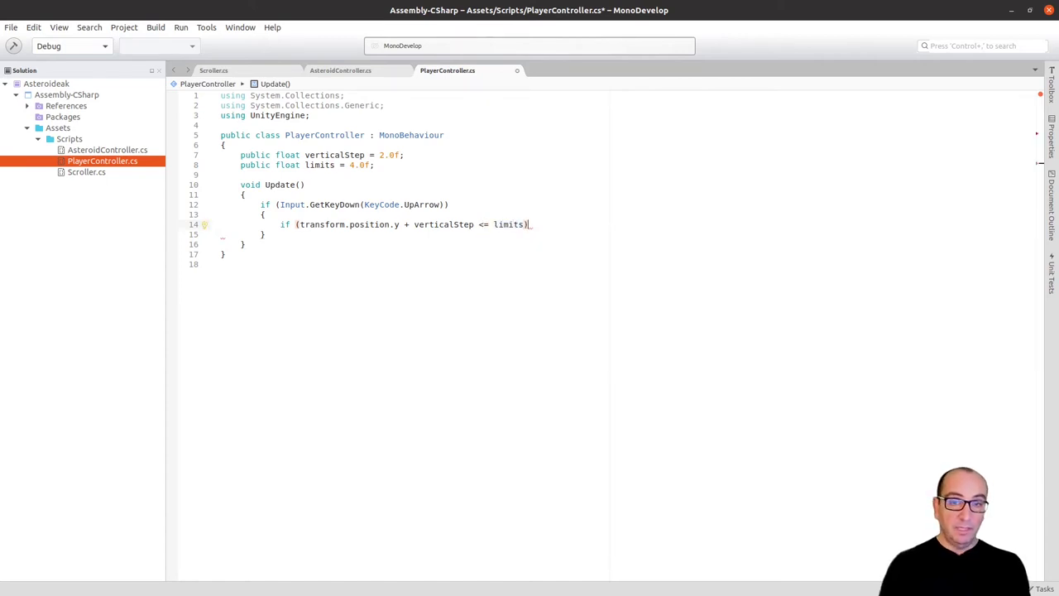
pyautogui.write('{')
pyautogui.press('Return')
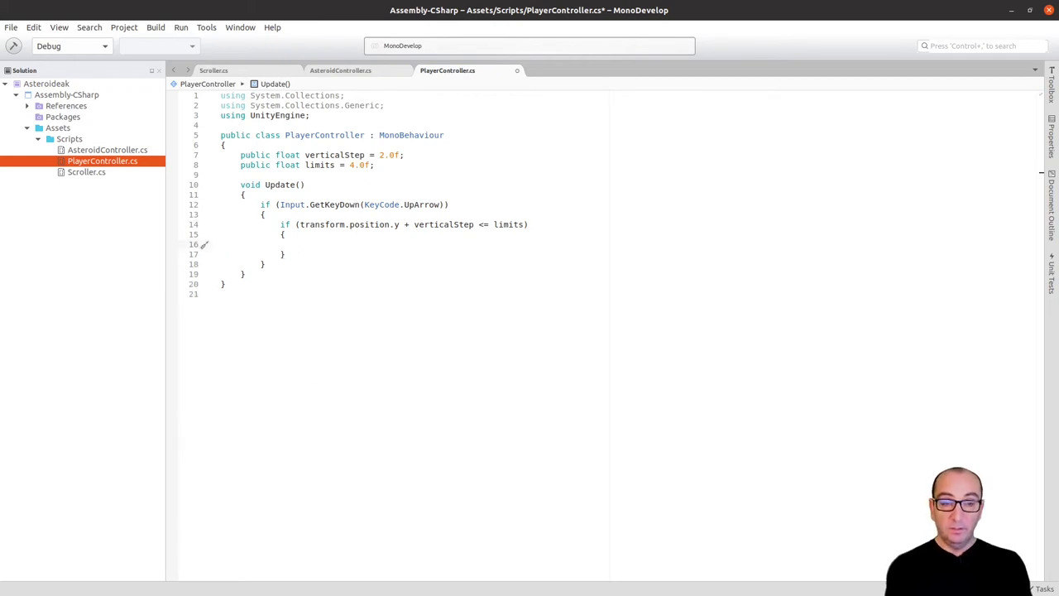
# - Add transform.position += Vector3.up * verticalStep; inside the within-limits block
pyautogui.write('tr')
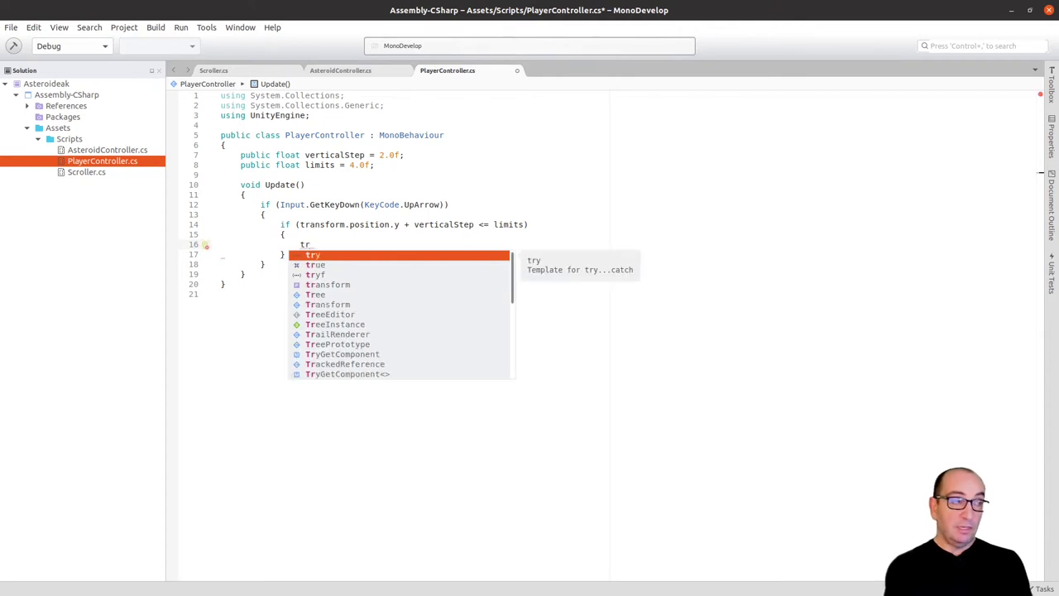
pyautogui.write('a')
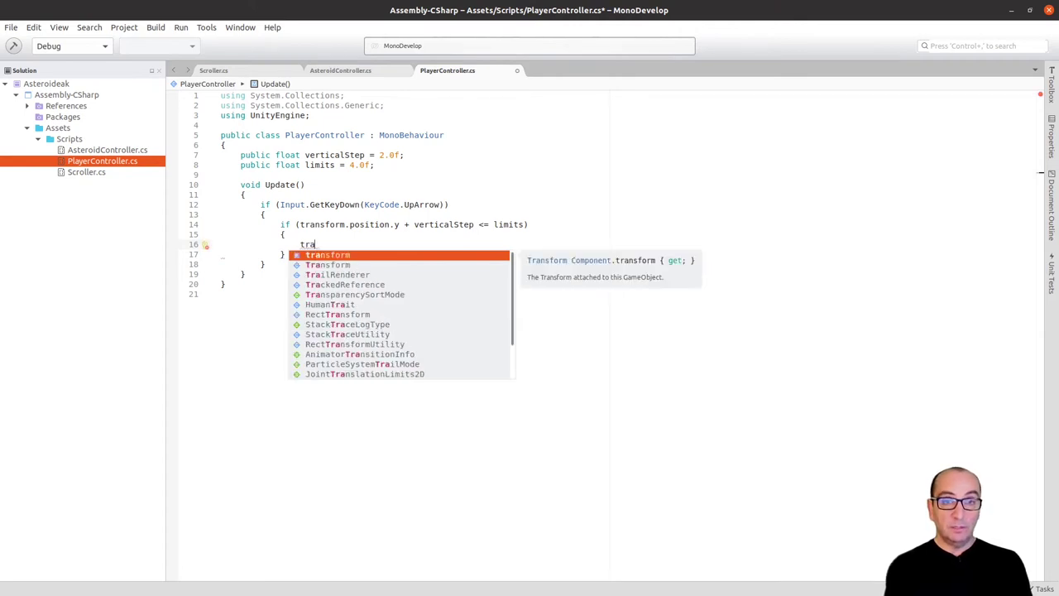
pyautogui.press('Return')
pyautogui.write('.p')
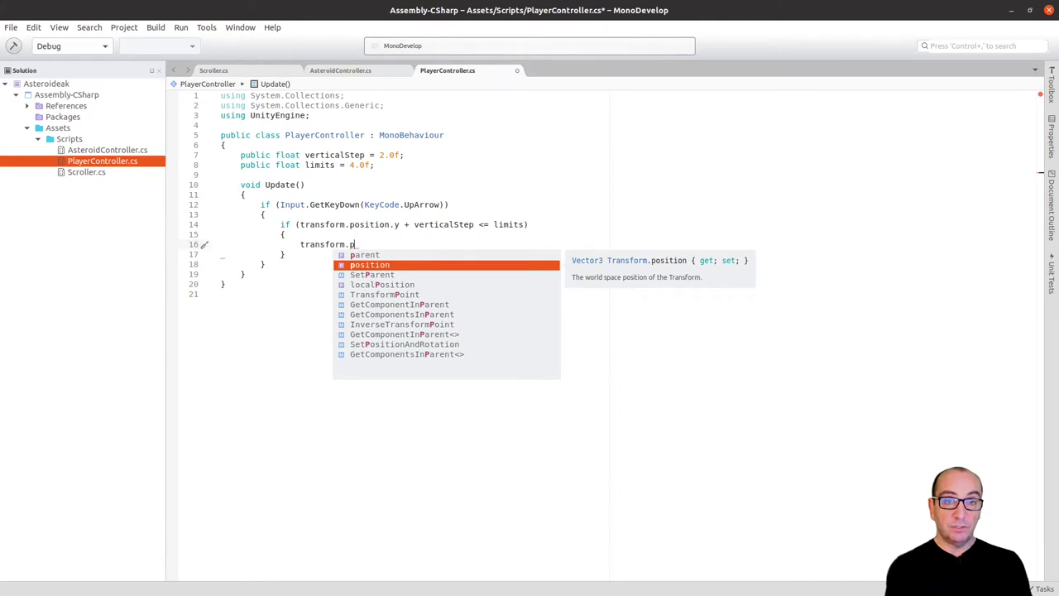
pyautogui.press('Return')
pyautogui.write('+= ')
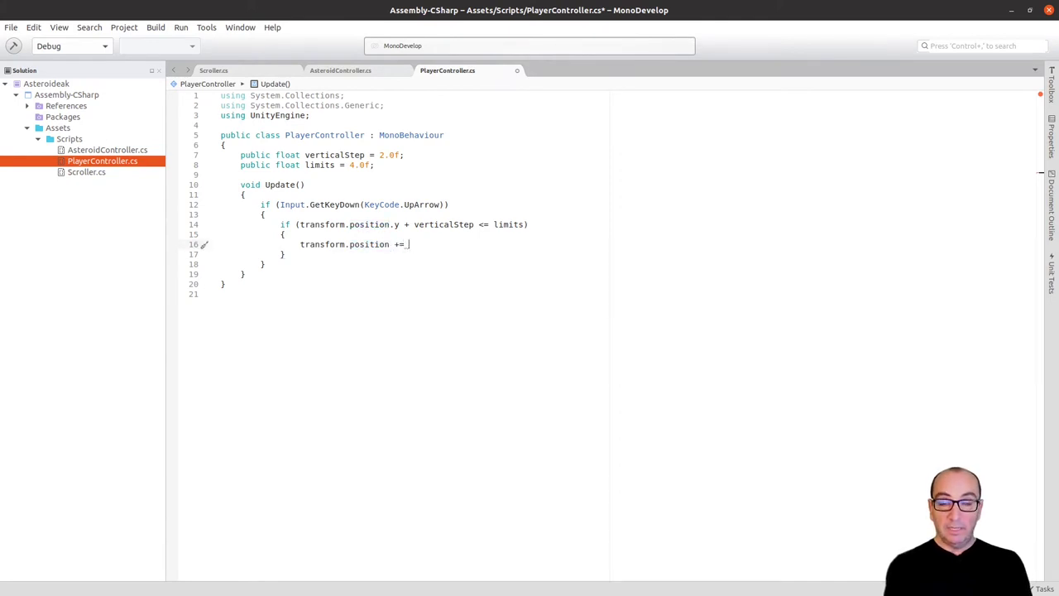
pyautogui.write('Ve')
pyautogui.press('Return')
pyautogui.write('.up')
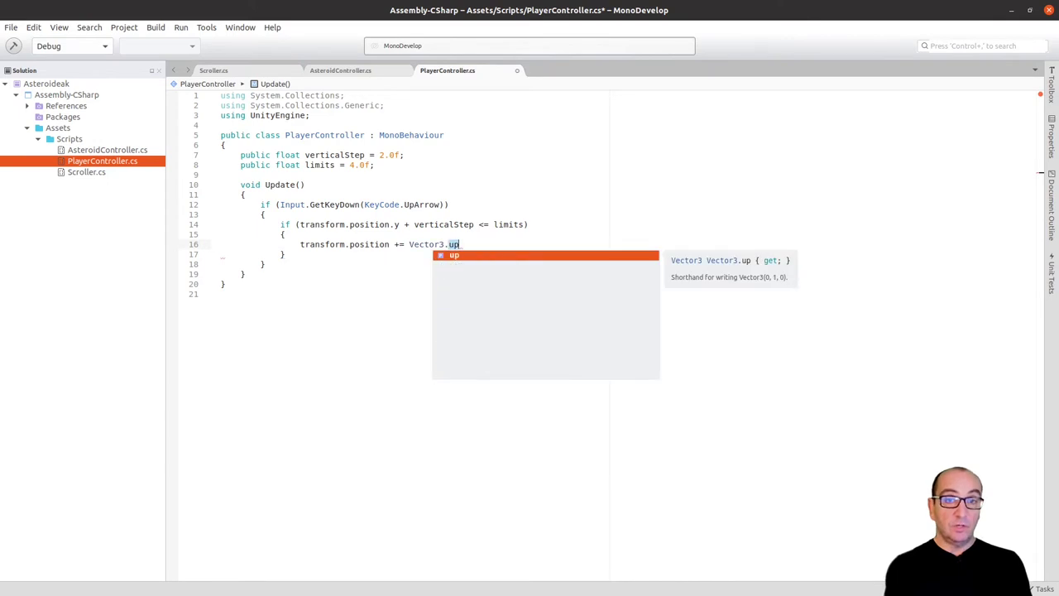
pyautogui.press('Return')
pyautogui.write('* ')
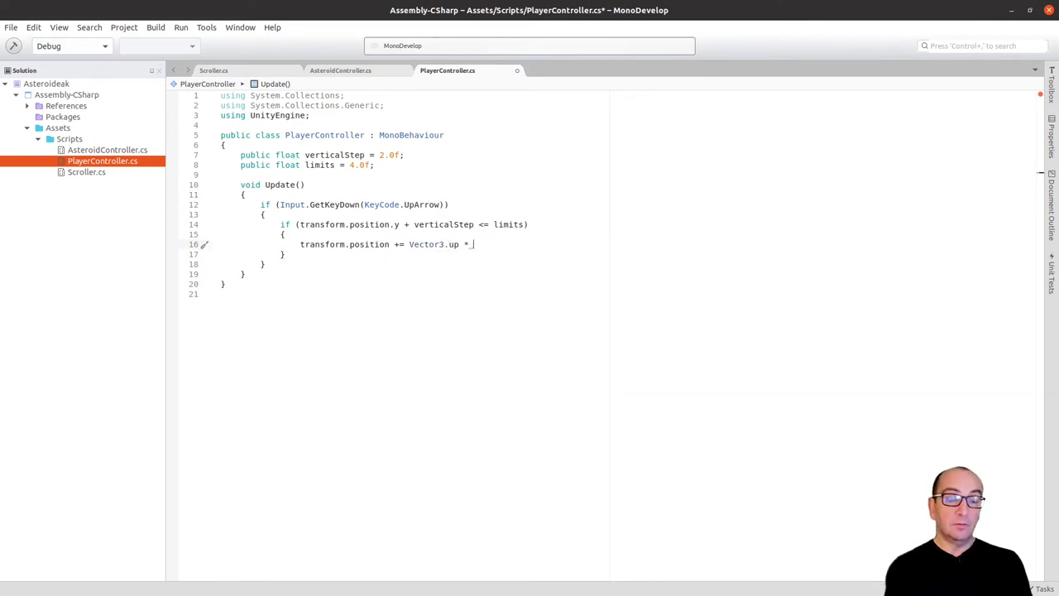
pyautogui.write('vert')
pyautogui.press('Return')
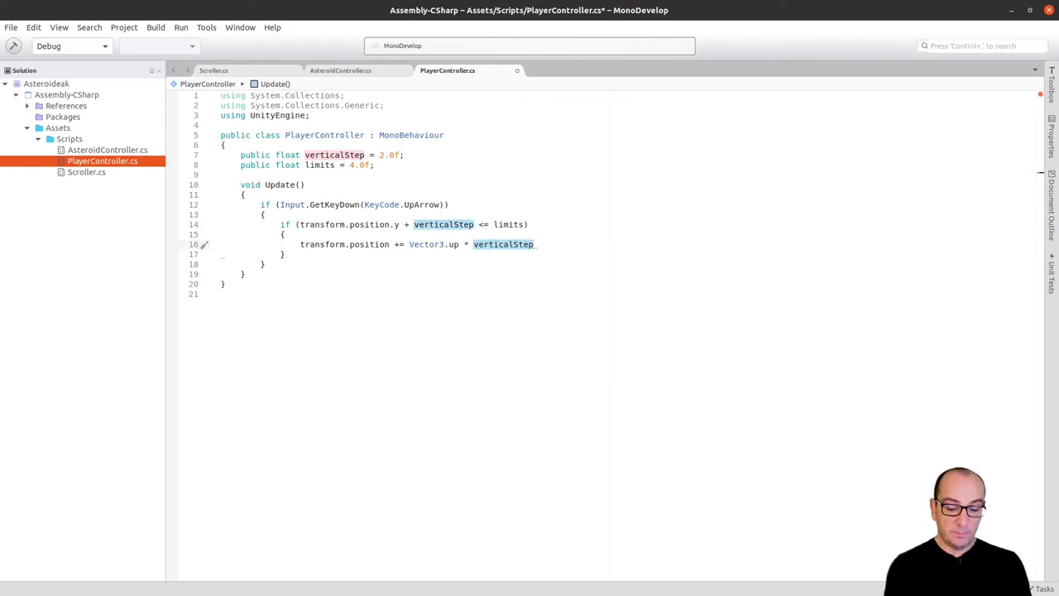
pyautogui.write(';')
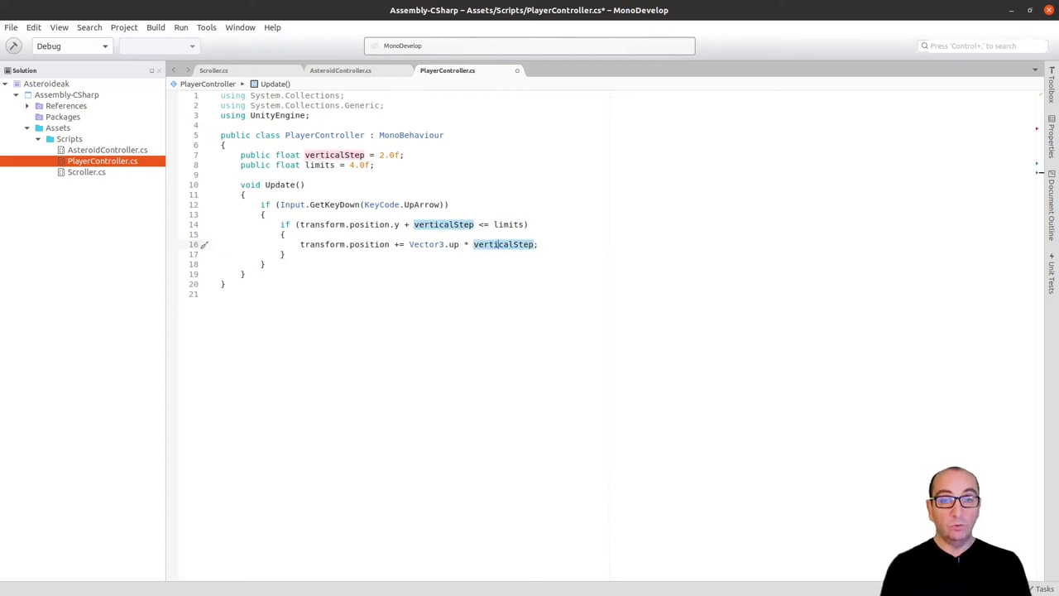
pyautogui.click(459, 244)
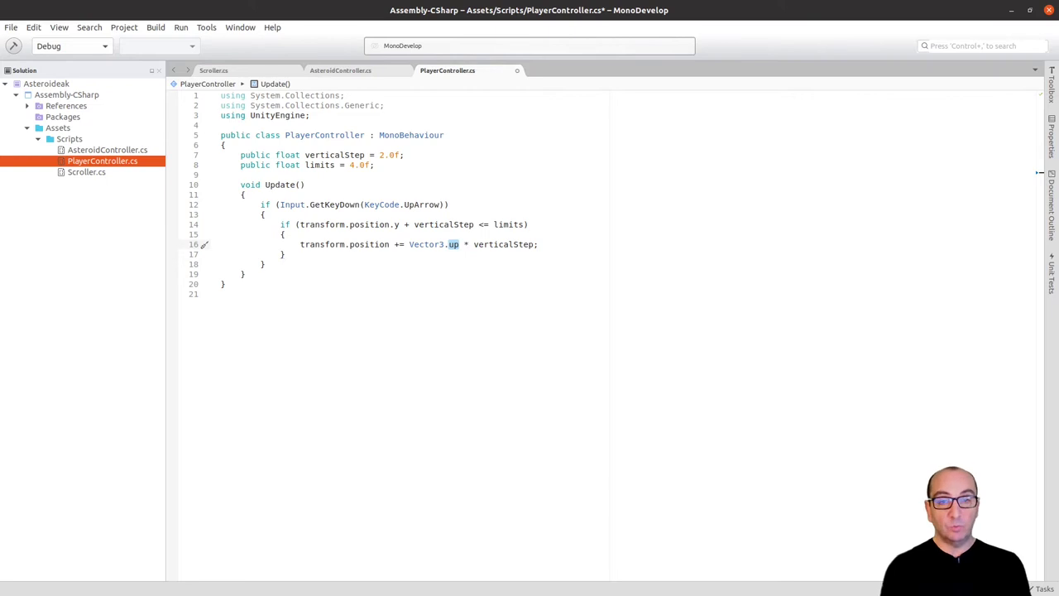
pyautogui.click(494, 244)
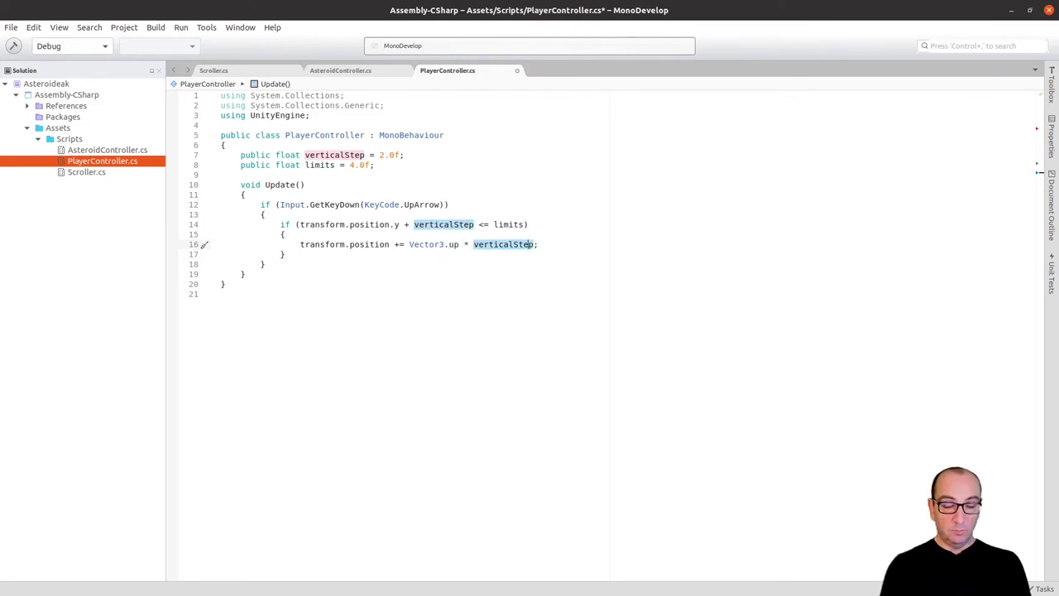
pyautogui.click(204, 255)
# - Duplicate the whole up-arrow if-block below itself with a blank line between
pyautogui.moveTo(203, 254); pyautogui.dragTo(203, 215)
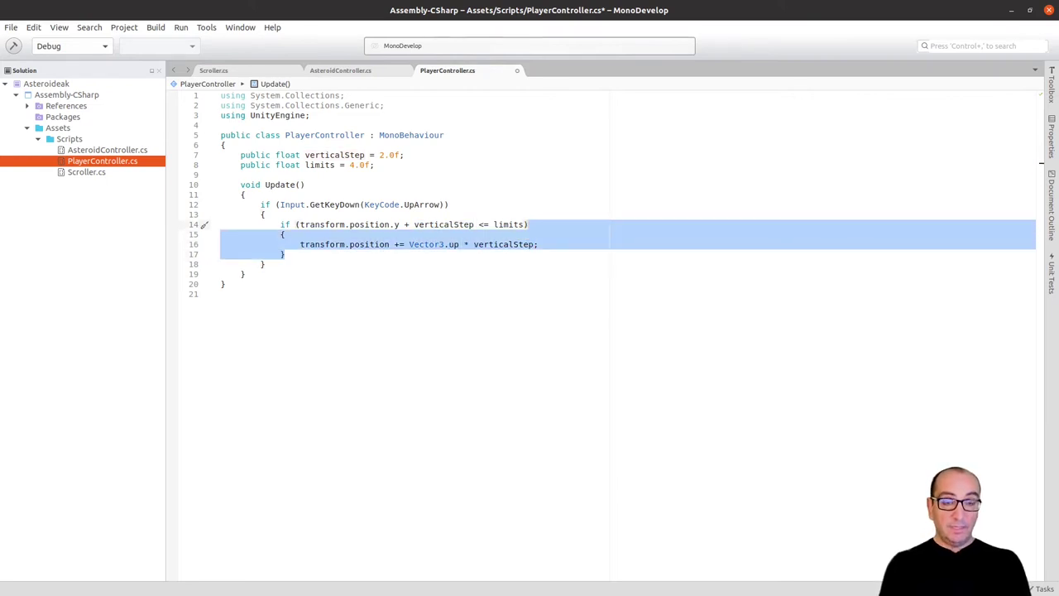
pyautogui.click(203, 215)
pyautogui.moveTo(202, 265); pyautogui.dragTo(204, 195)
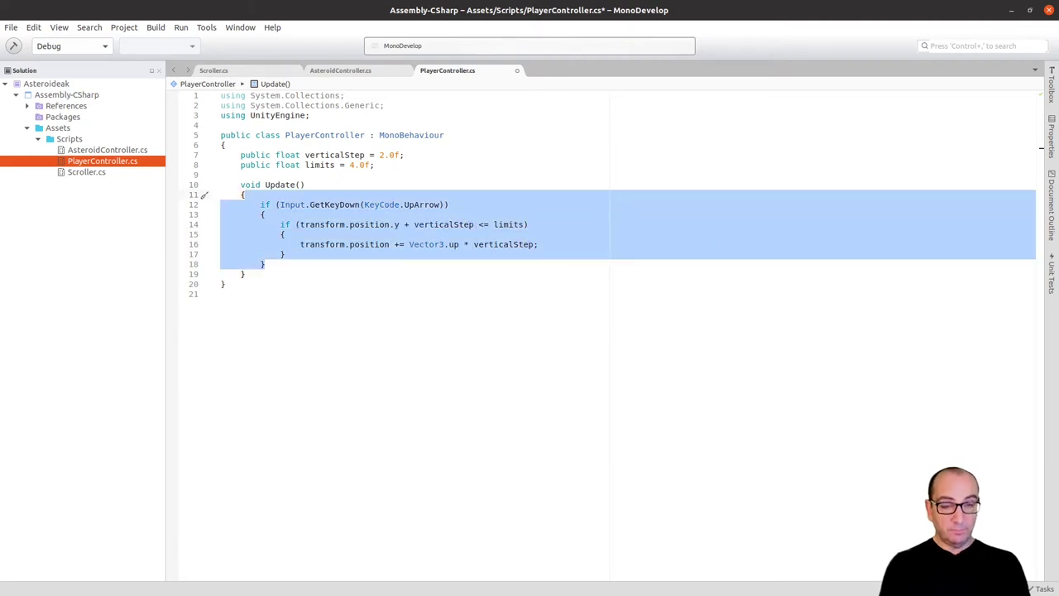
pyautogui.hotkey('ctrl', 'd')
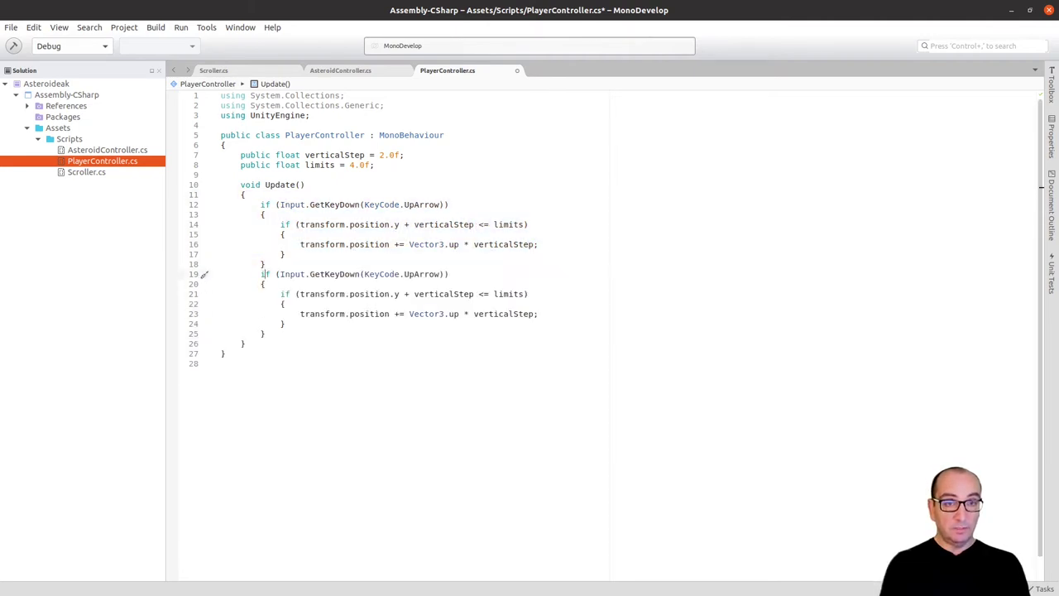
pyautogui.press('Return')
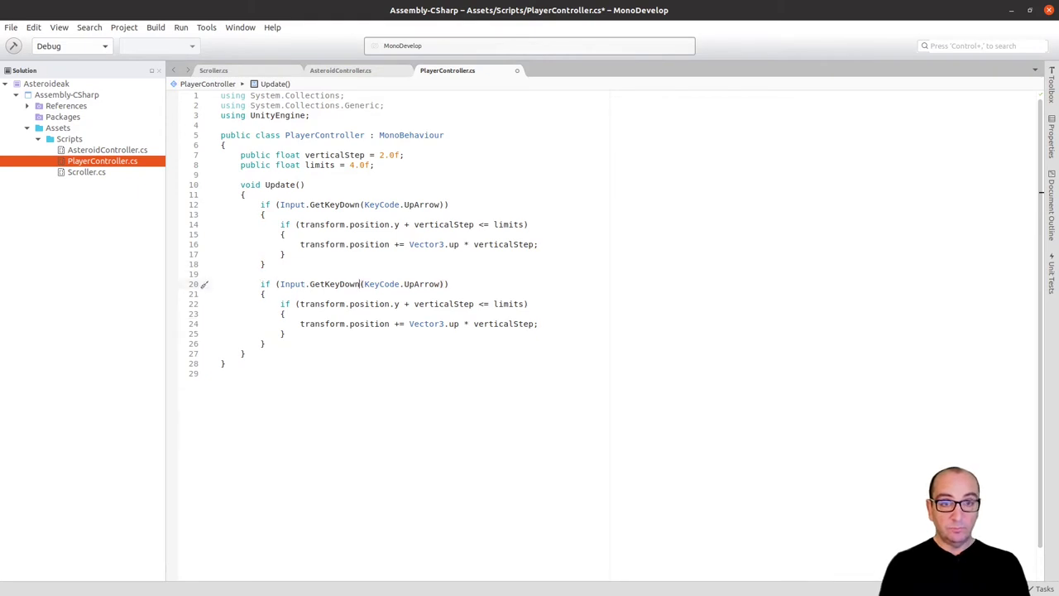
# - Change the copy's key check from UpArrow to KeyCode.DownArrow
pyautogui.press('Right')
pyautogui.hotkey('ctrl', 'shift', 'Right')
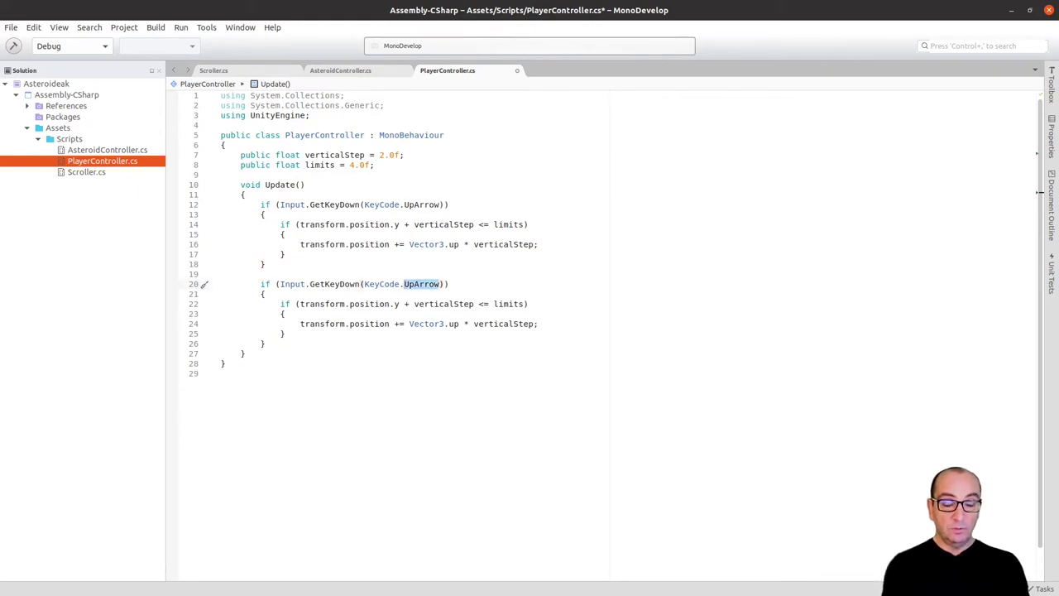
pyautogui.write('D')
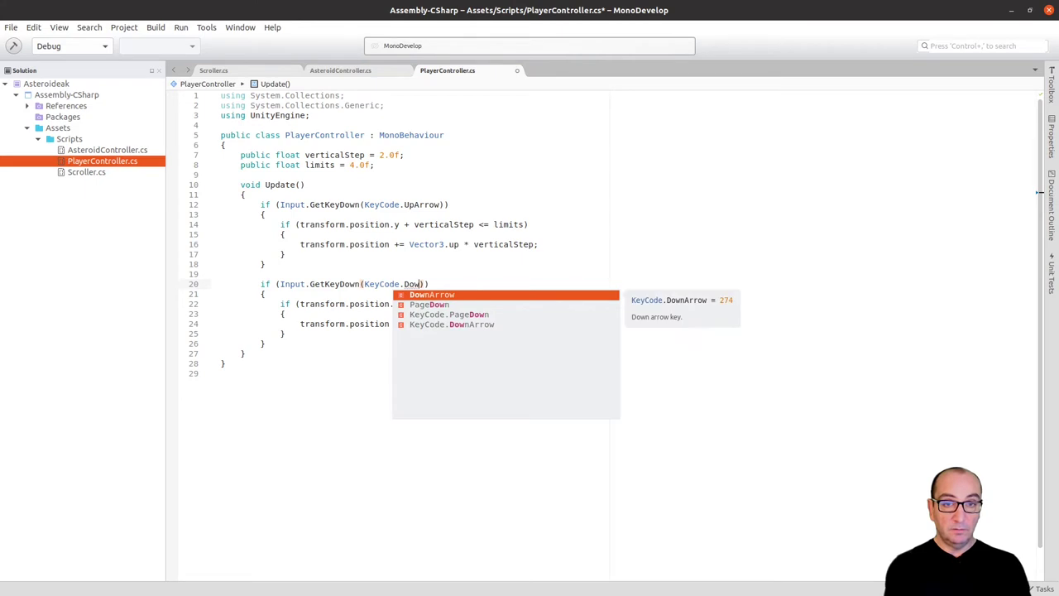
pyautogui.press('Return')
pyautogui.press('Down')
# - Change the copy's condition to position.y - verticalStep >= -1 * limits
pyautogui.click(449, 303)
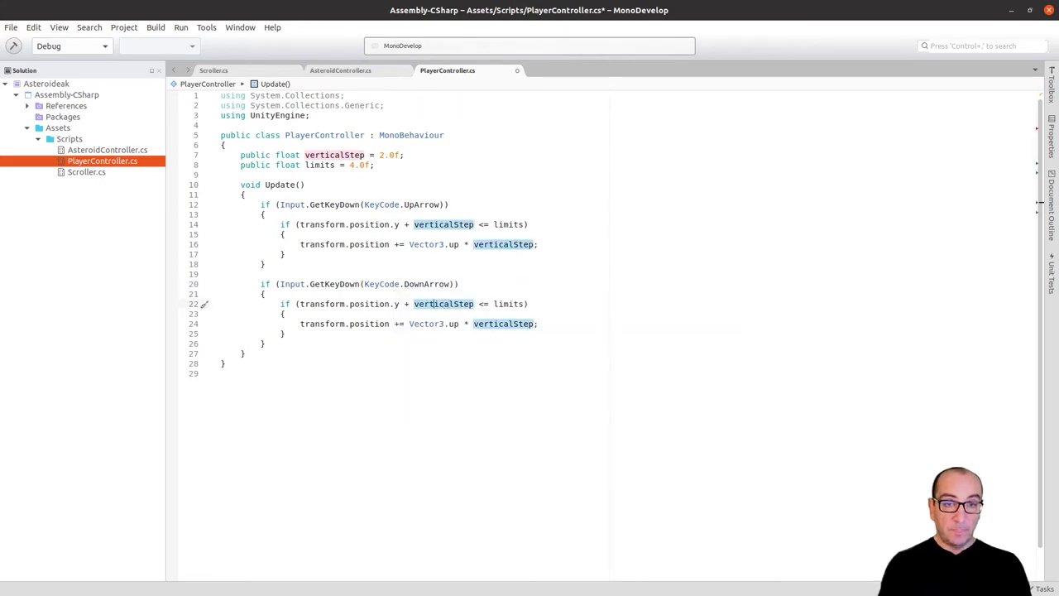
pyautogui.press('Left')
pyautogui.press('BackSpace')
pyautogui.write('-')
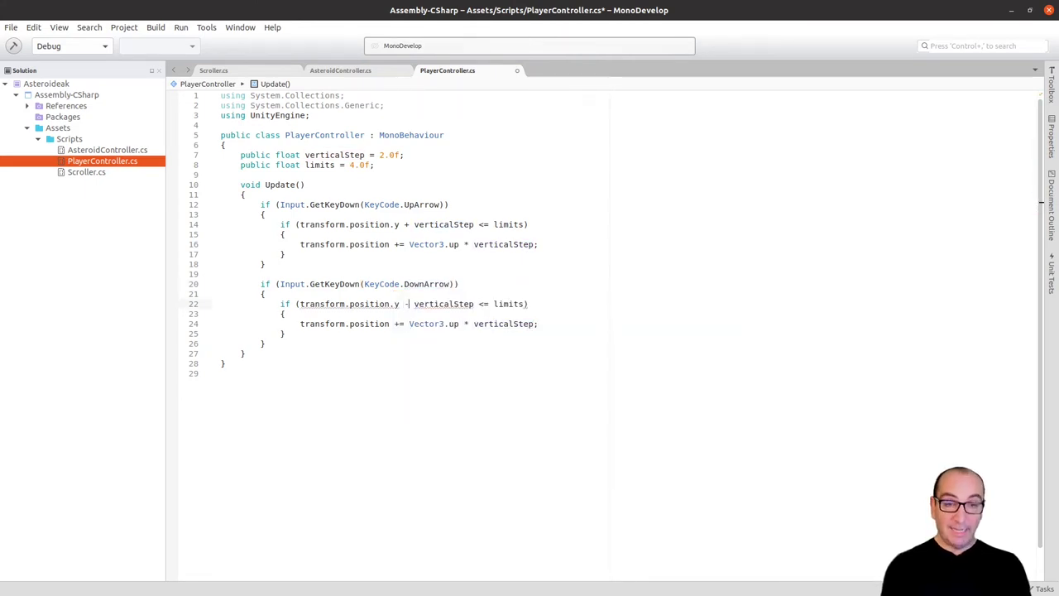
pyautogui.press('Right')
pyautogui.click(506, 304)
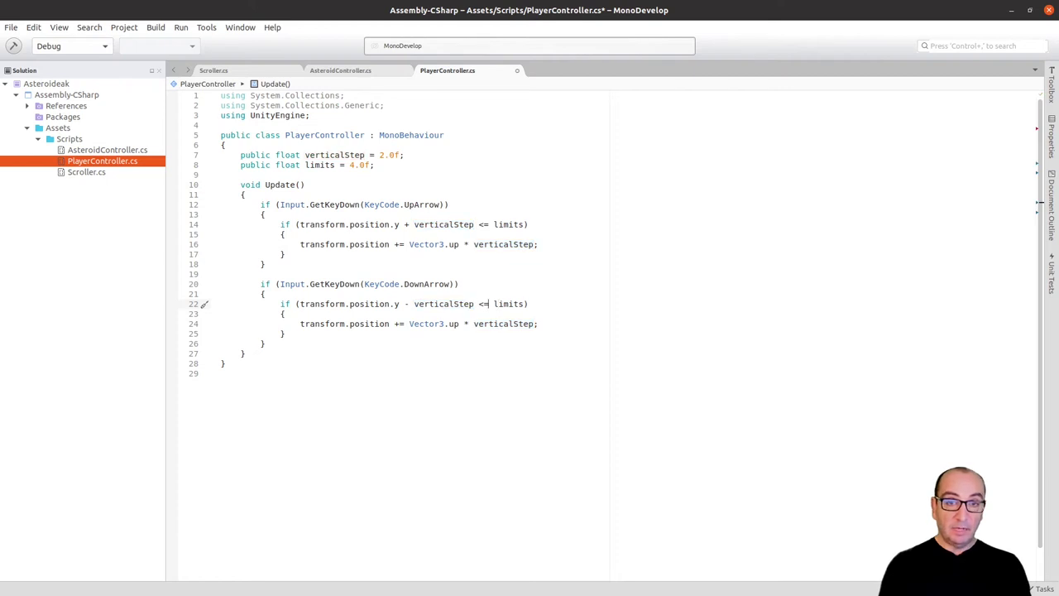
pyautogui.press('BackSpace')
pyautogui.write('>')
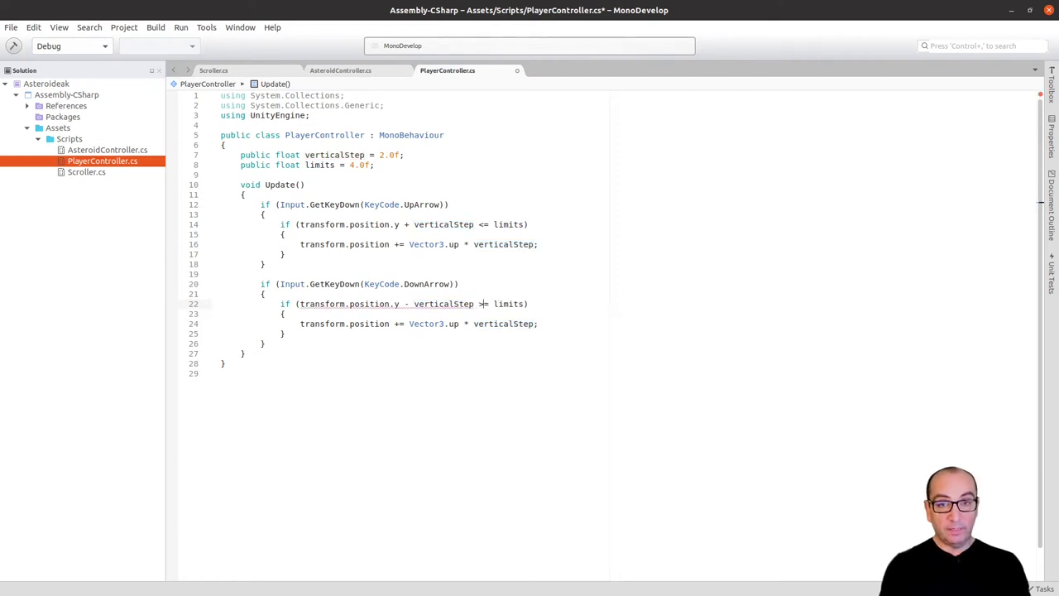
pyautogui.press('Right')
pyautogui.press('Right')
pyautogui.write('-')
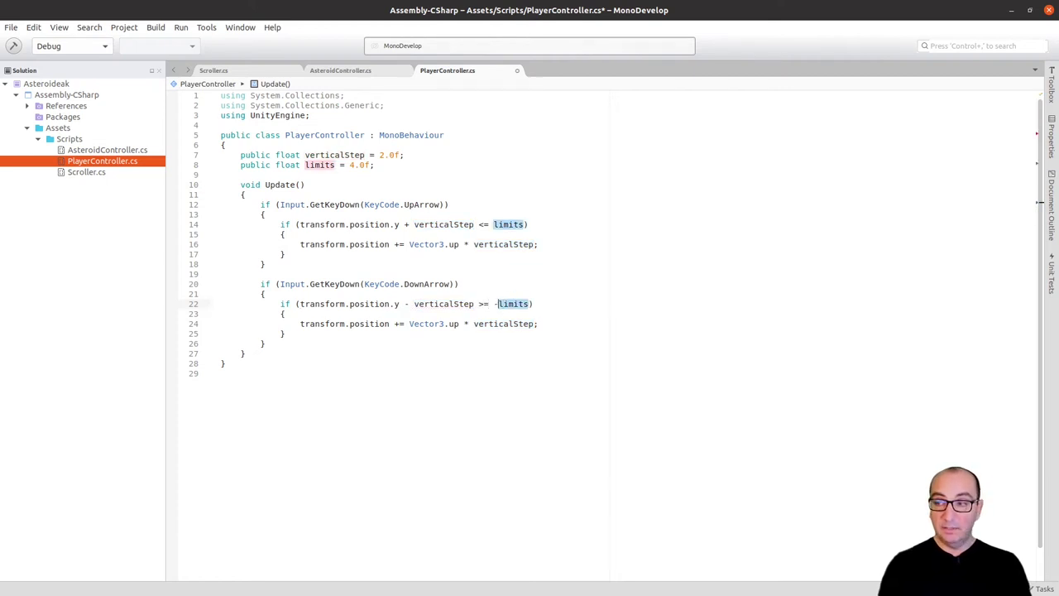
pyautogui.write('1 *')
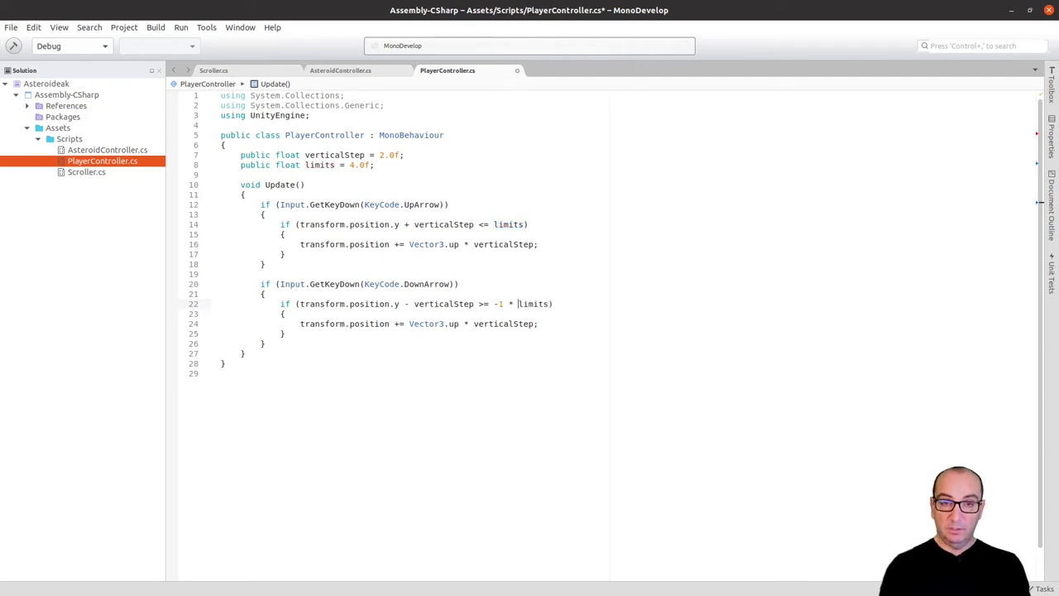
# - Switch the copy's movement to Vector3.down and save PlayerController
pyautogui.press('Down')
pyautogui.press('Down')
pyautogui.hotkey('ctrl', 'Left')
pyautogui.hotkey('ctrl', 'Left')
pyautogui.hotkey('ctrl', 'Left')
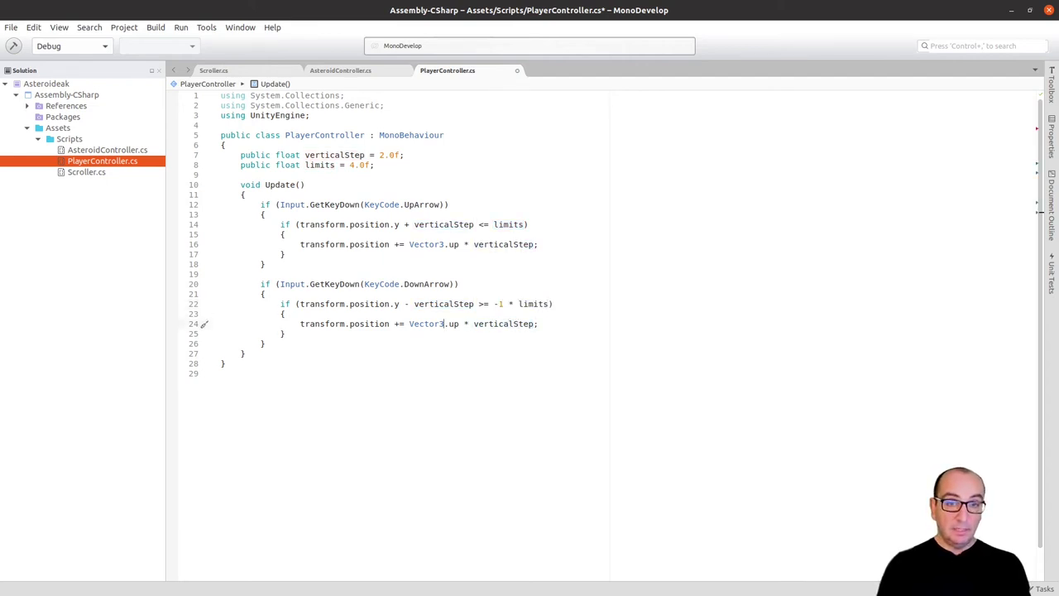
pyautogui.press('Left')
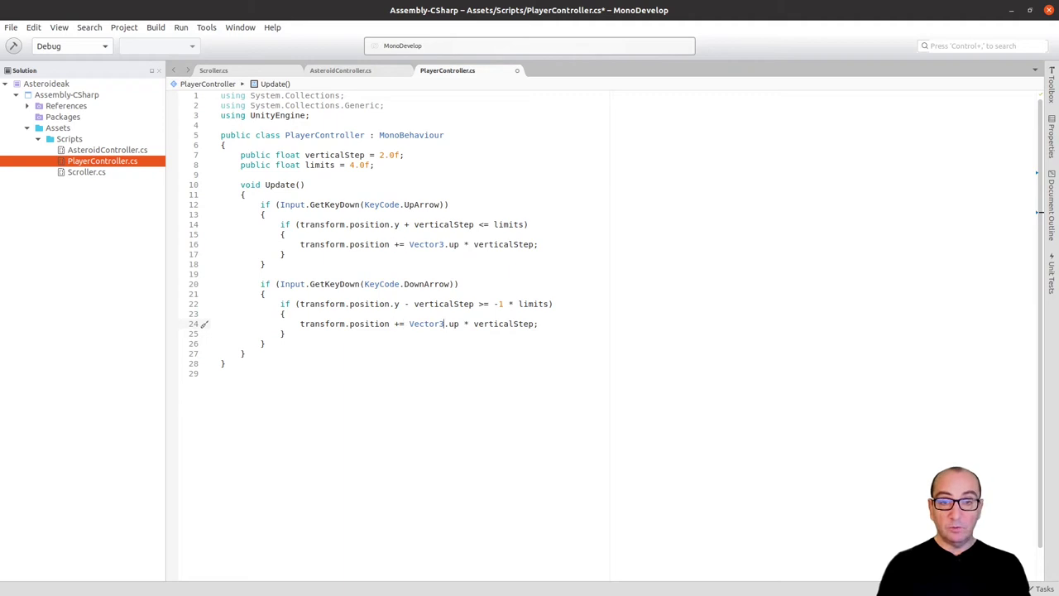
pyautogui.hotkey('ctrl', 'Right')
pyautogui.hotkey('ctrl', 'Right')
pyautogui.hotkey('ctrl', 'Right')
pyautogui.press('BackSpace')
pyautogui.press('BackSpace')
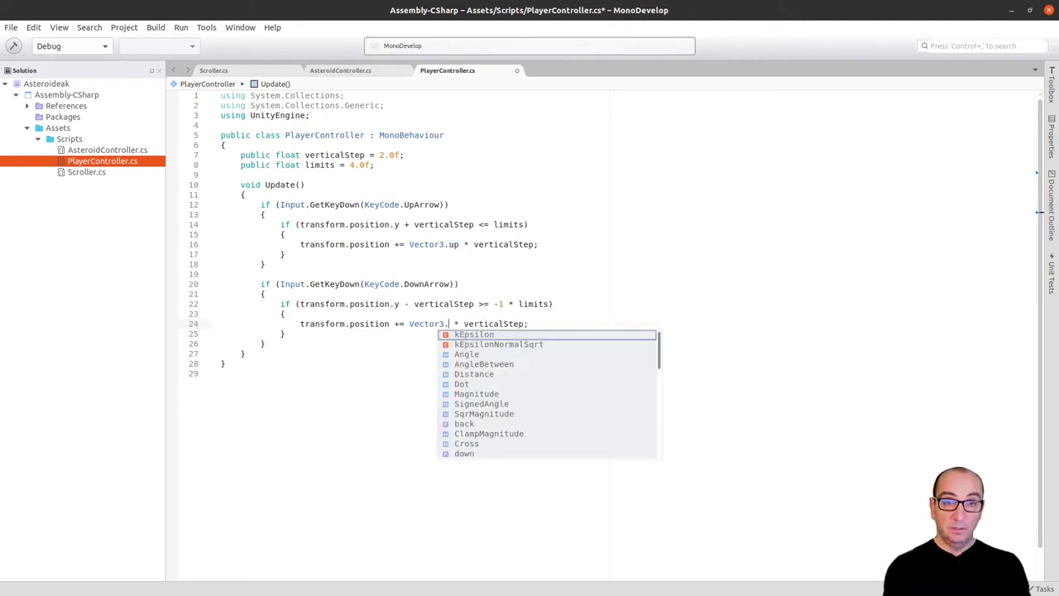
pyautogui.write('do')
pyautogui.press('Return')
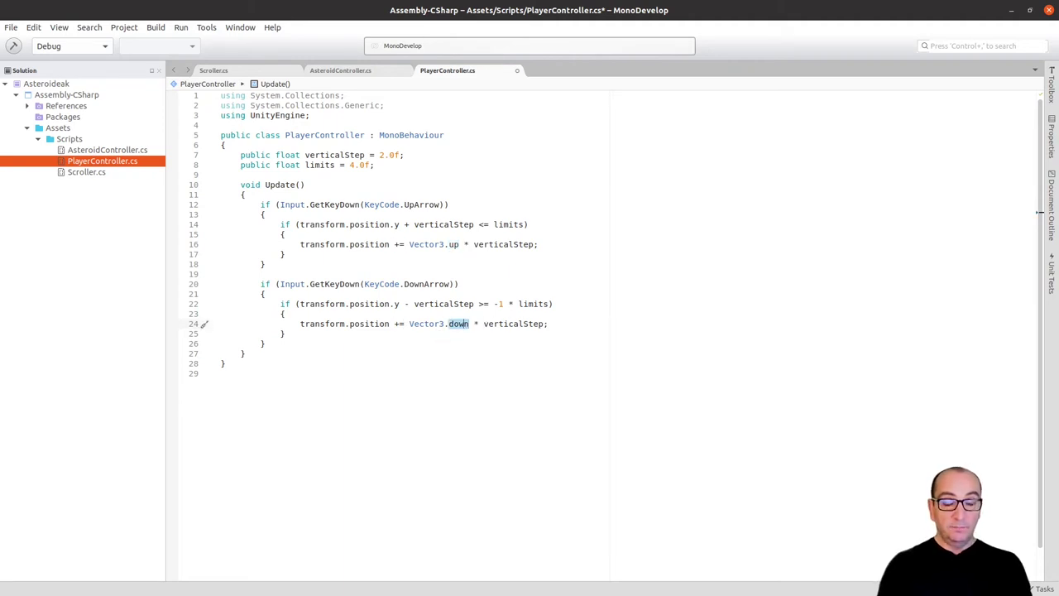
pyautogui.click(399, 324)
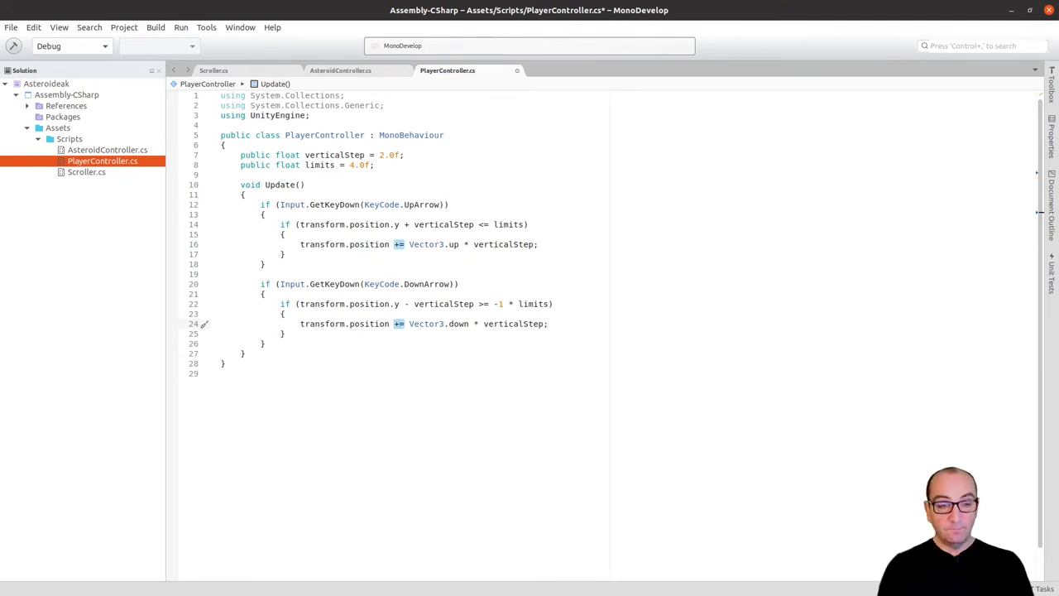
pyautogui.hotkey('ctrl', 's')
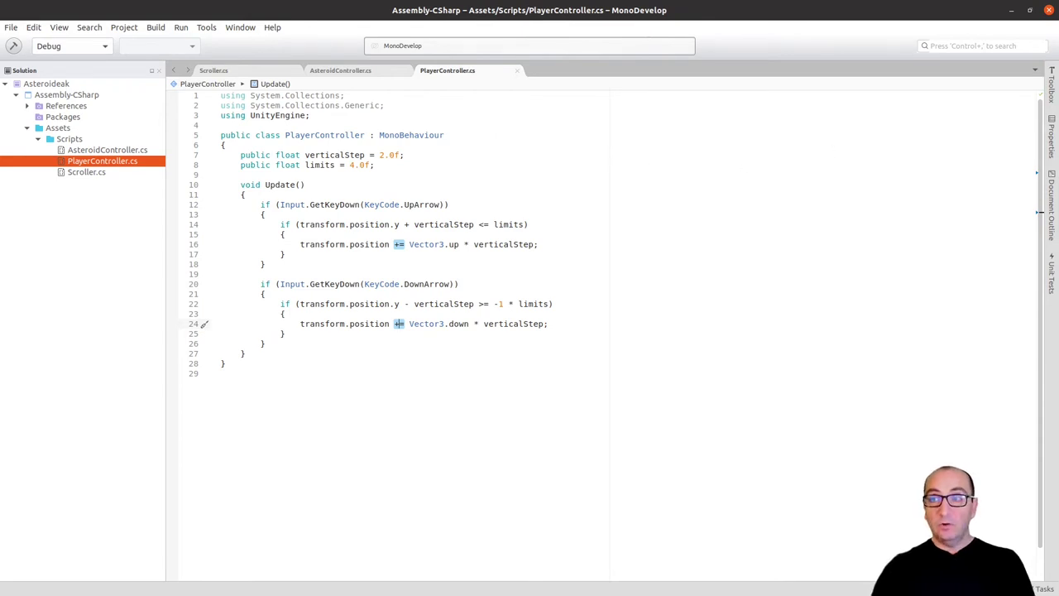
pyautogui.hotkey('alt', 'Tab')
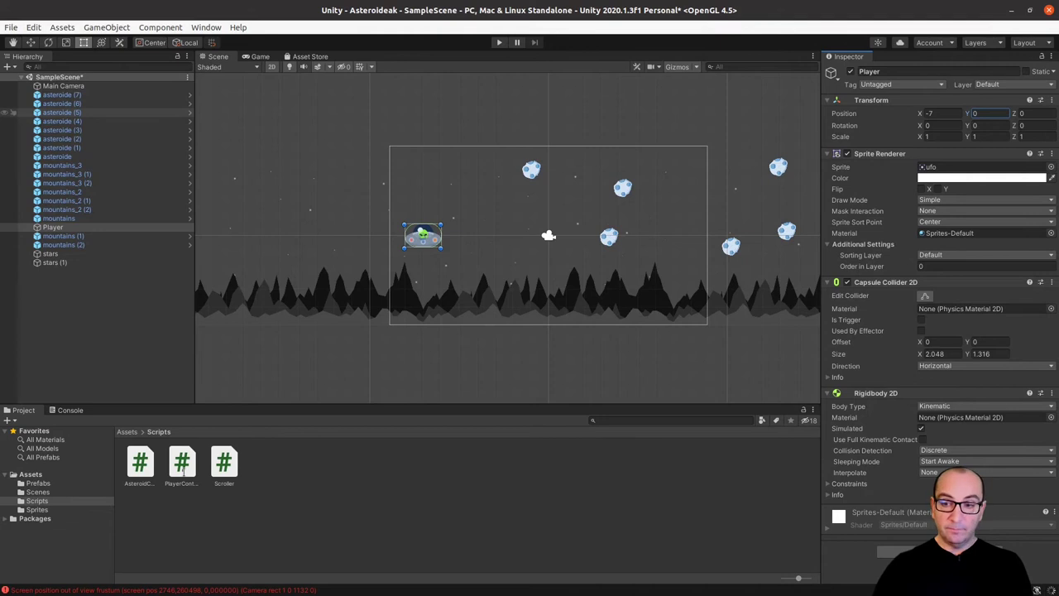
# - Attach PlayerController to the Player and play-test stepping the UFO with the Up and Down arrows
pyautogui.moveTo(182, 471); pyautogui.dragTo(53, 227)
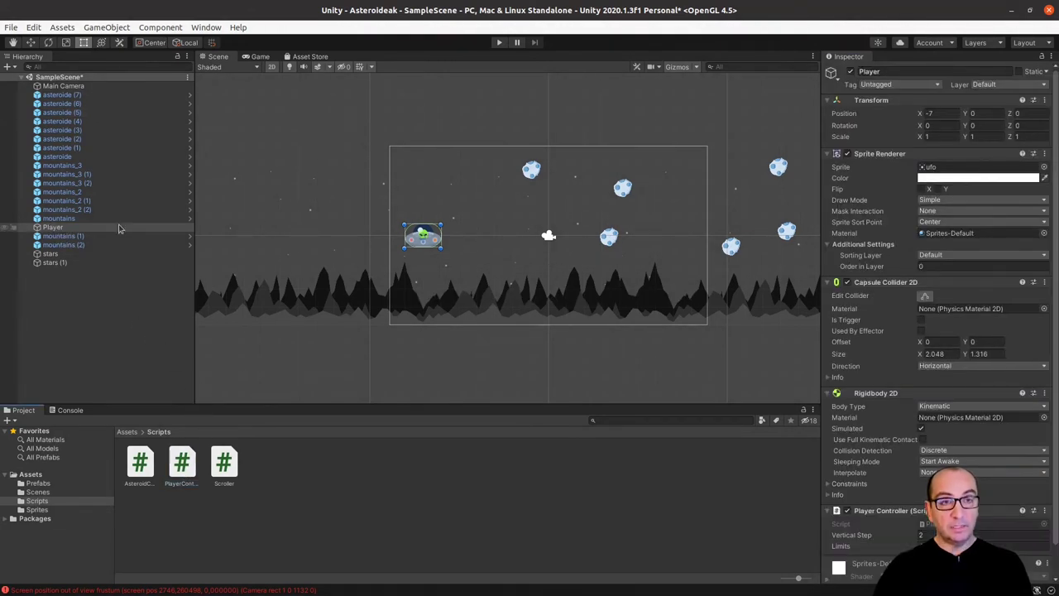
pyautogui.click(499, 43)
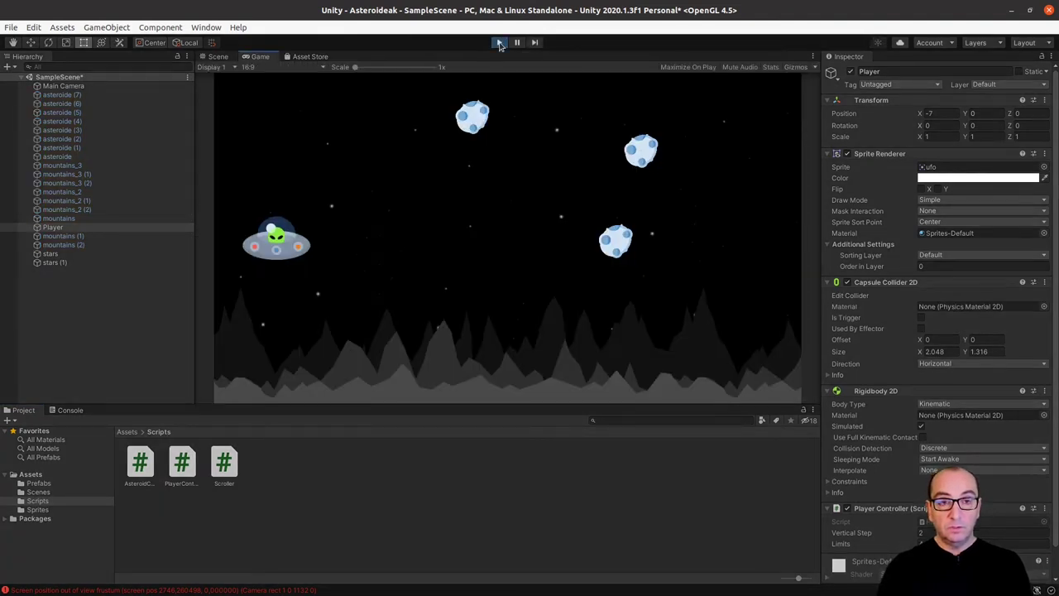
pyautogui.press('Up')
pyautogui.press('Down')
pyautogui.press('Down')
pyautogui.press('Down')
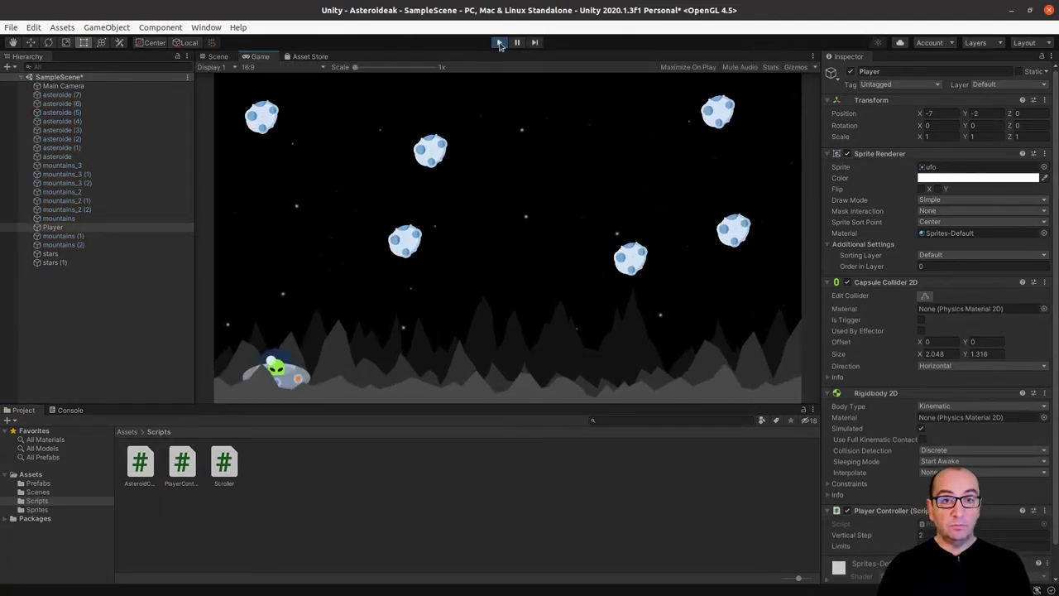
pyautogui.press('Up')
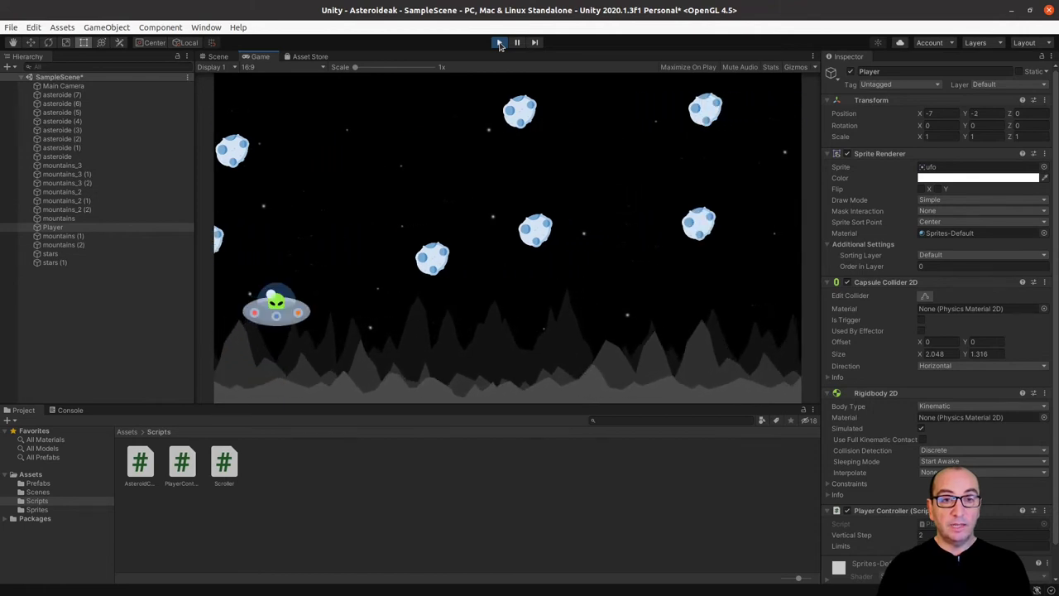
pyautogui.press('Up')
pyautogui.press('Up')
pyautogui.press('Up')
pyautogui.press('Down')
pyautogui.press('Down')
pyautogui.press('Down')
pyautogui.press('Down')
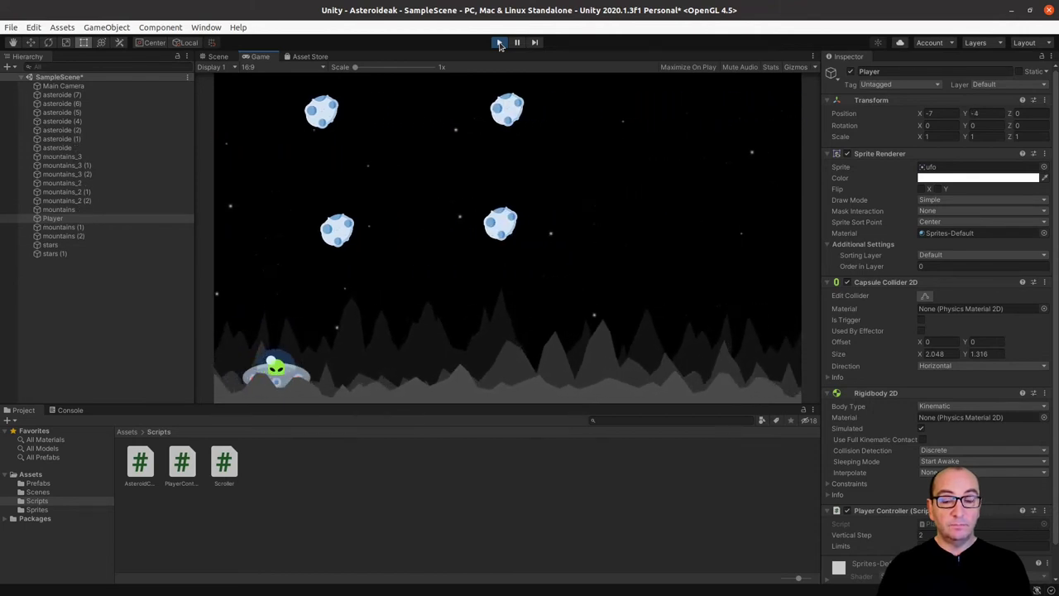
pyautogui.press('Up')
pyautogui.press('Up')
pyautogui.press('Up')
pyautogui.press('Up')
pyautogui.press('Down')
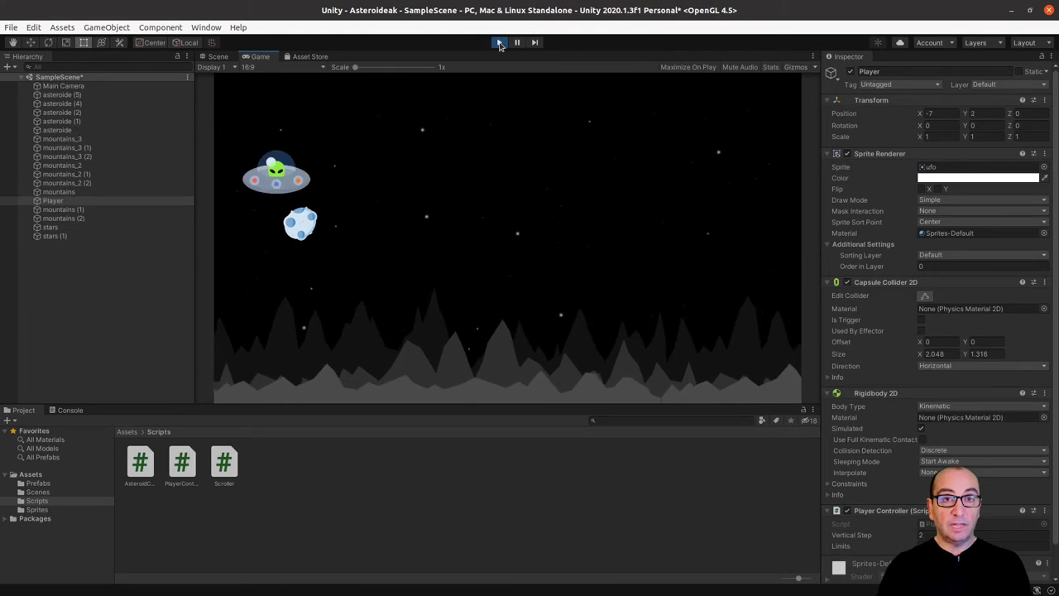
pyautogui.press('Down')
pyautogui.press('Down')
pyautogui.press('Up')
pyautogui.press('Up')
pyautogui.press('Up')
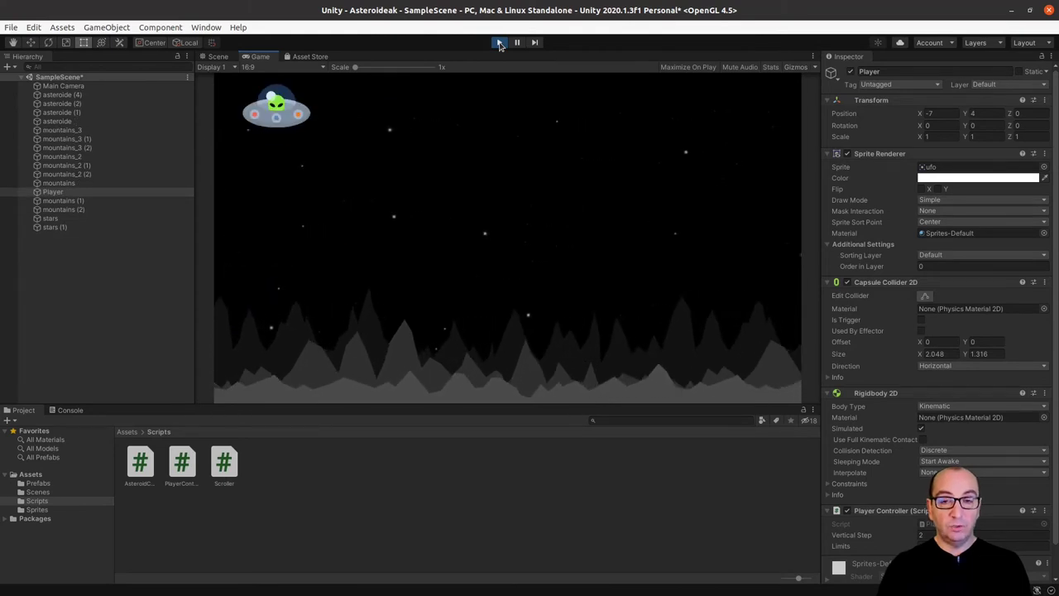
pyautogui.press('Down')
pyautogui.press('Down')
pyautogui.press('Down')
pyautogui.press('Up')
pyautogui.press('Up')
pyautogui.press('Up')
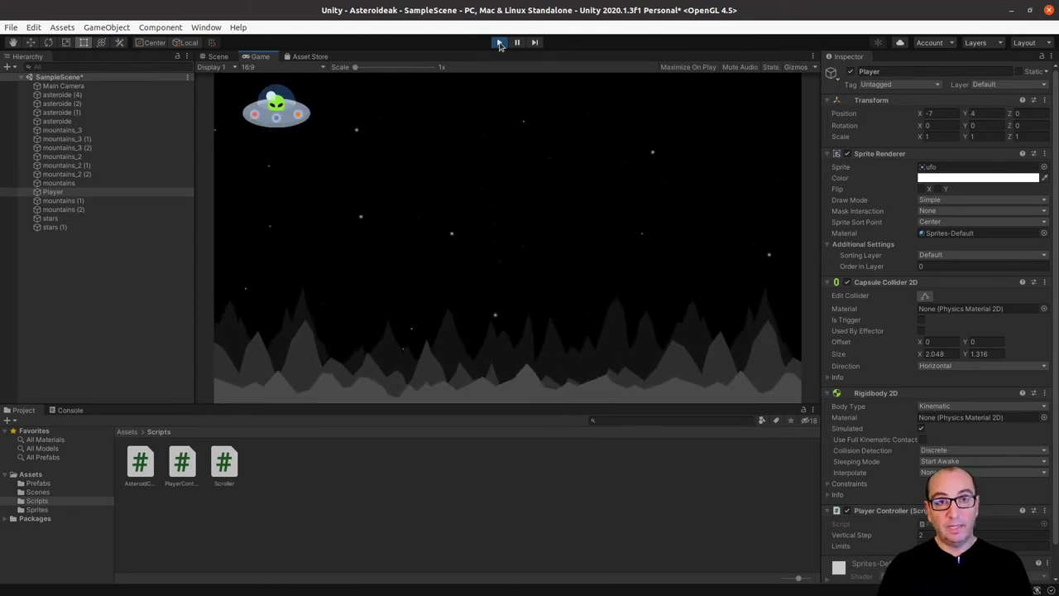
pyautogui.press('Down')
pyautogui.press('Down')
pyautogui.press('Down')
pyautogui.press('Down')
pyautogui.press('Up')
pyautogui.press('Up')
pyautogui.press('Up')
pyautogui.press('Up')
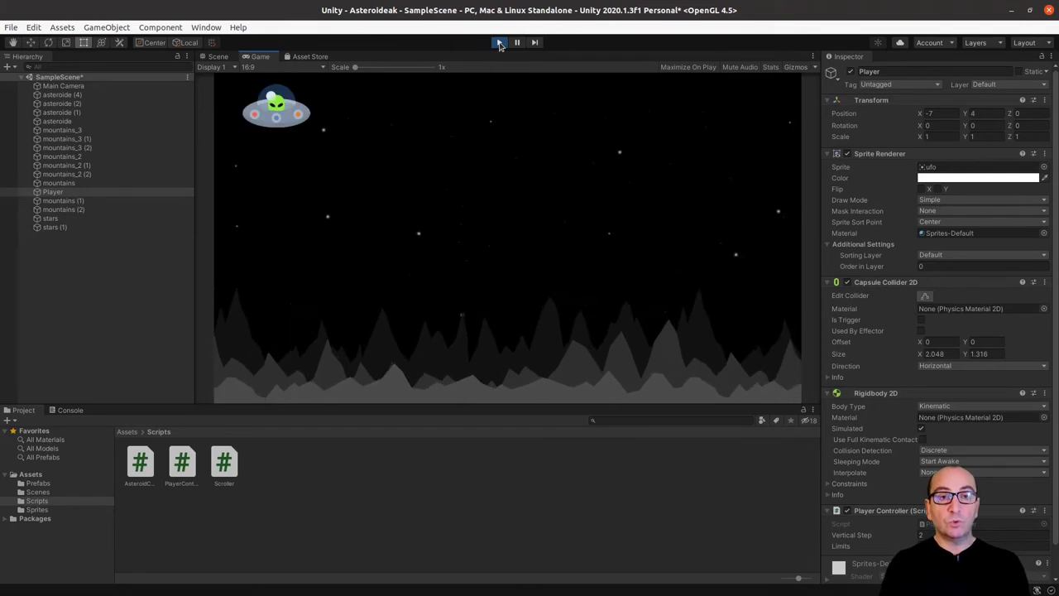
pyautogui.press('Down')
pyautogui.press('Down')
pyautogui.press('Down')
pyautogui.press('Down')
pyautogui.press('Up')
pyautogui.press('Up')
pyautogui.press('Up')
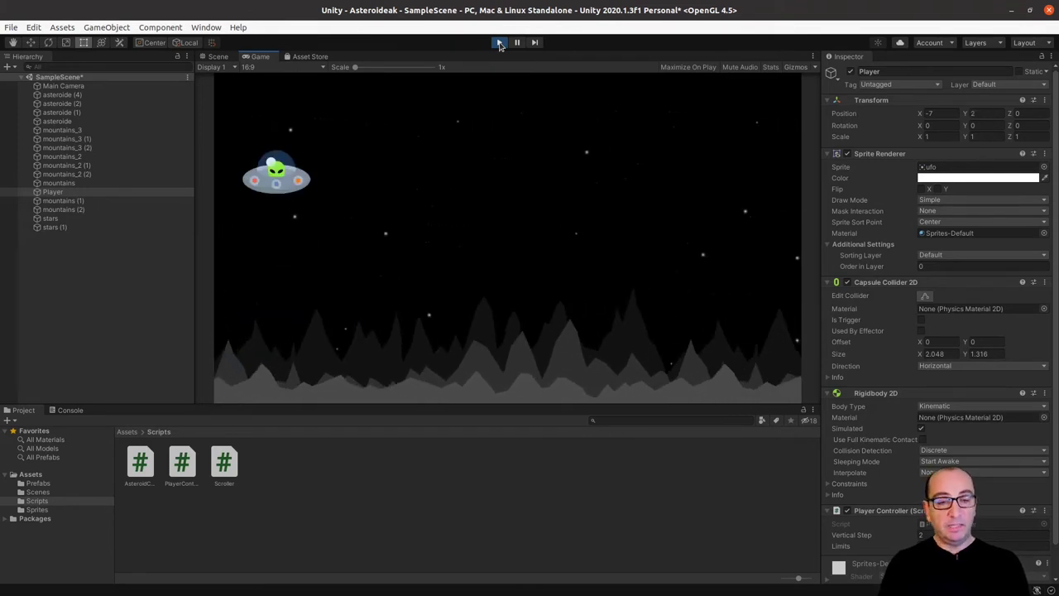
pyautogui.press('Up')
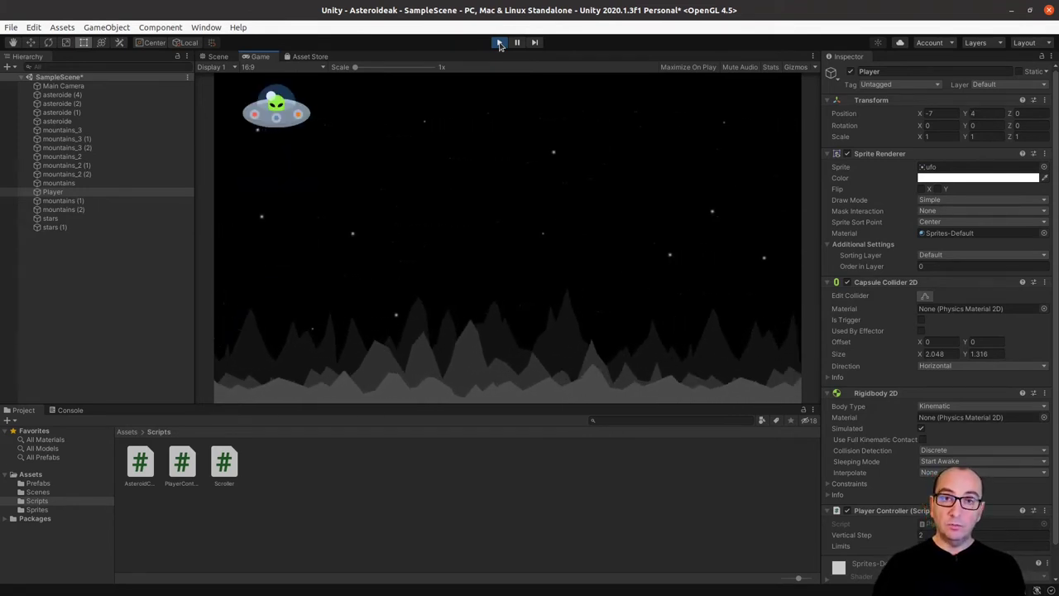
# - Stop Play mode and go back to PlayerController.cs in MonoDevelop
pyautogui.click(499, 42)
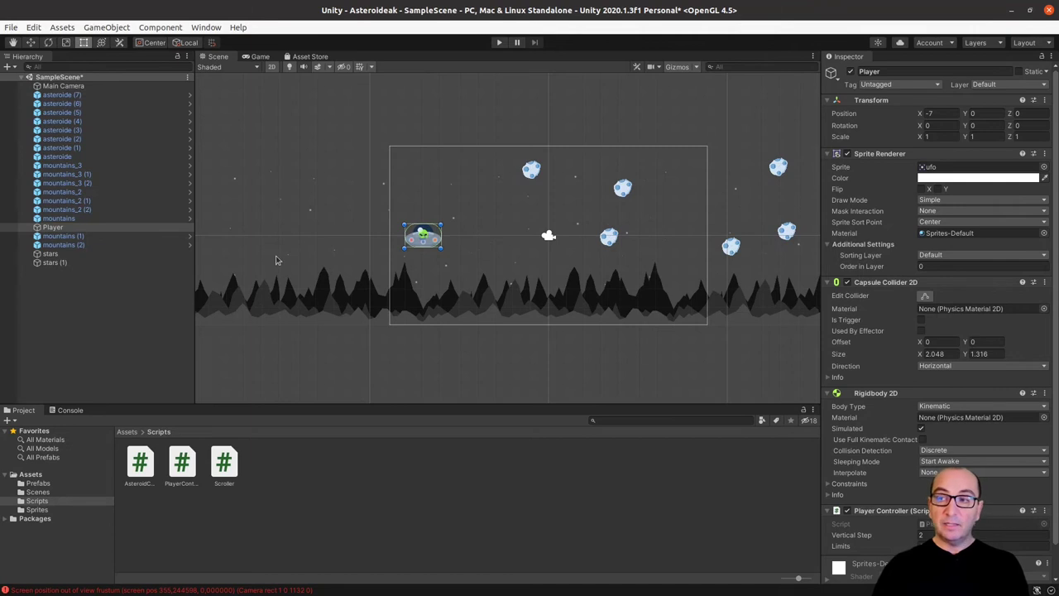
pyautogui.press('super')
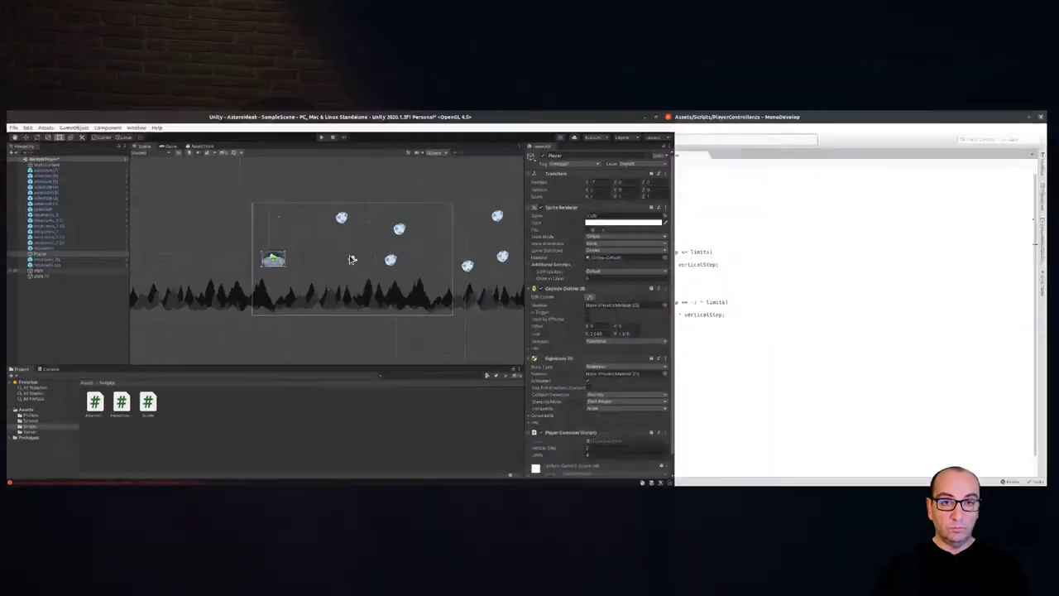
pyautogui.press('super')
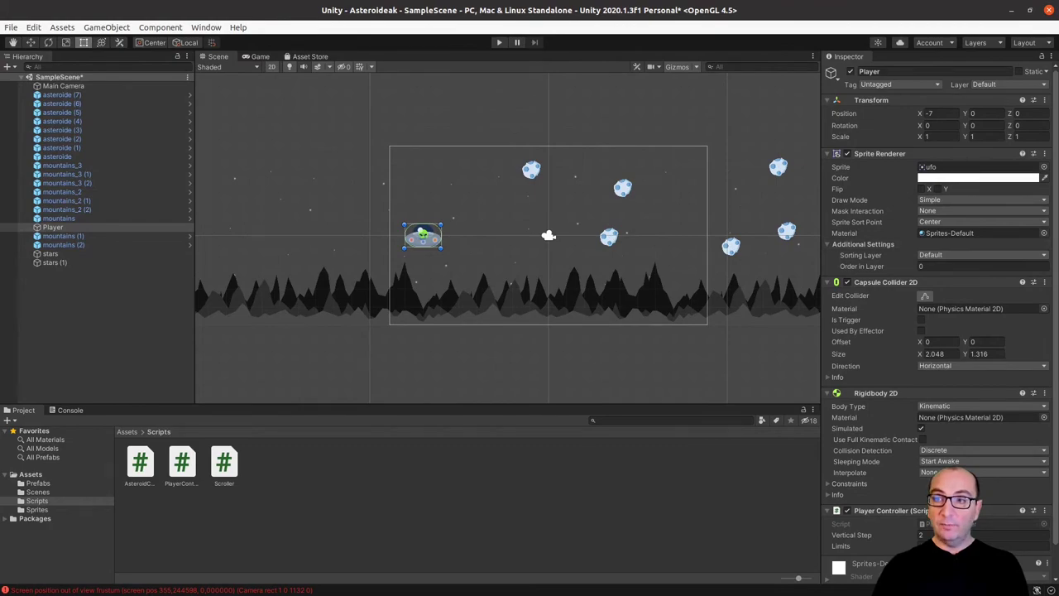
pyautogui.hotkey('alt', 'Tab')
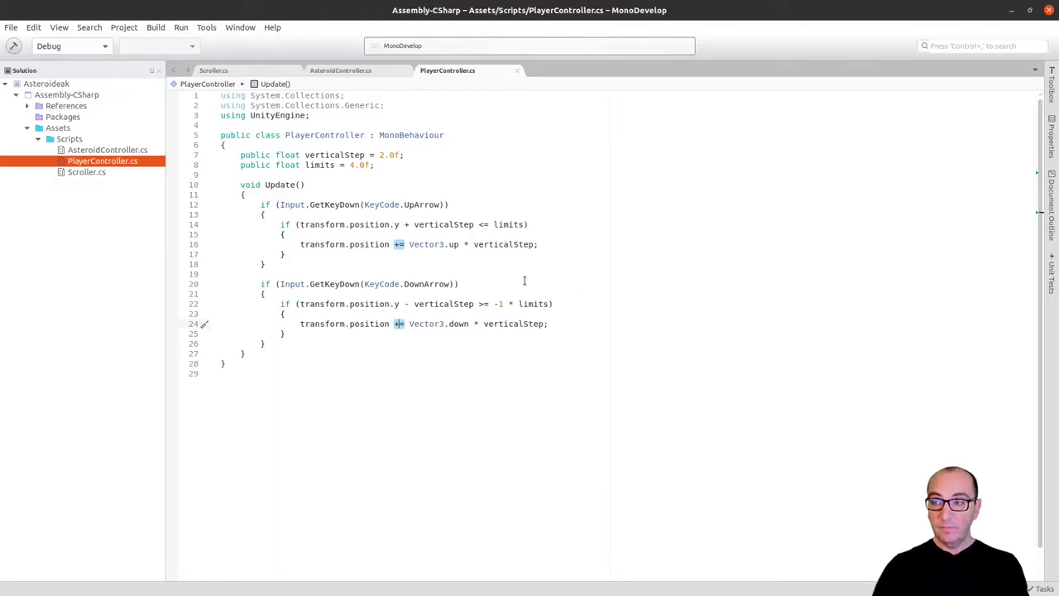
# - Add a public float speed = 1.0f field and a private Vector3 _targetPosition field to PlayerController
pyautogui.click(381, 171)
pyautogui.press('Return')
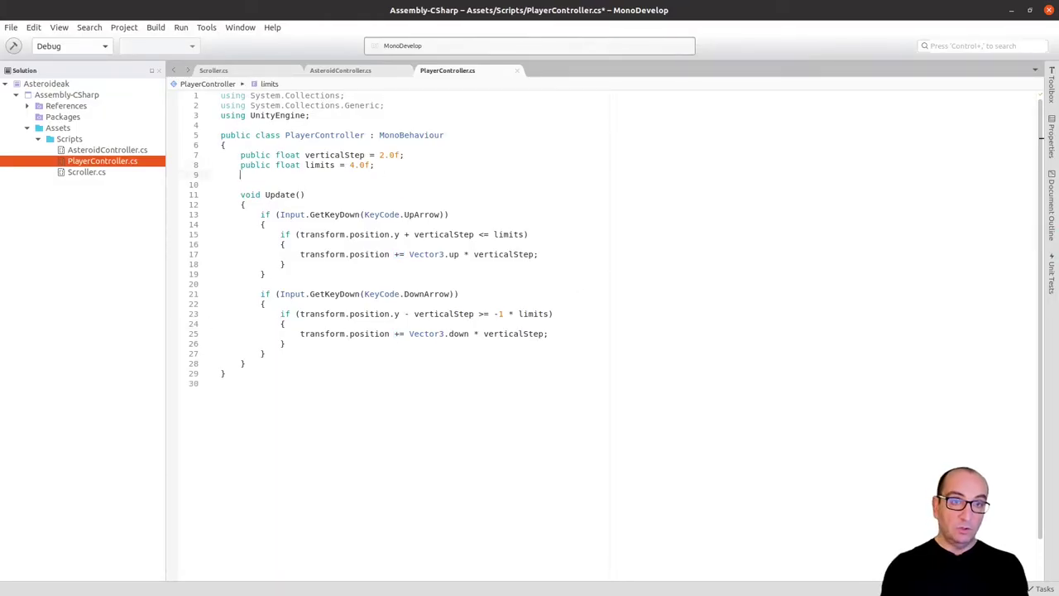
pyautogui.write('public ')
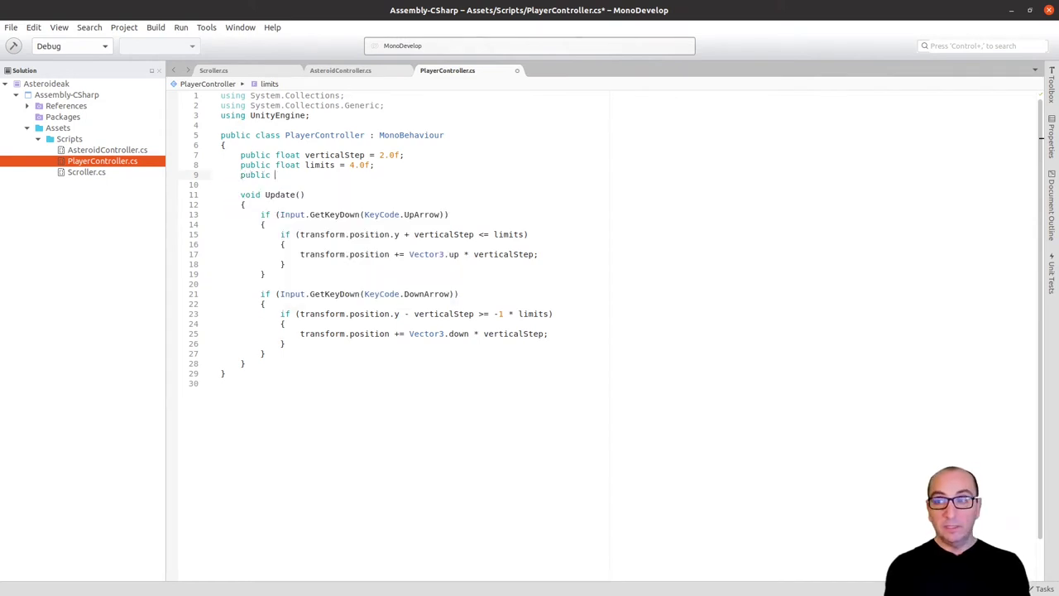
pyautogui.write('float s')
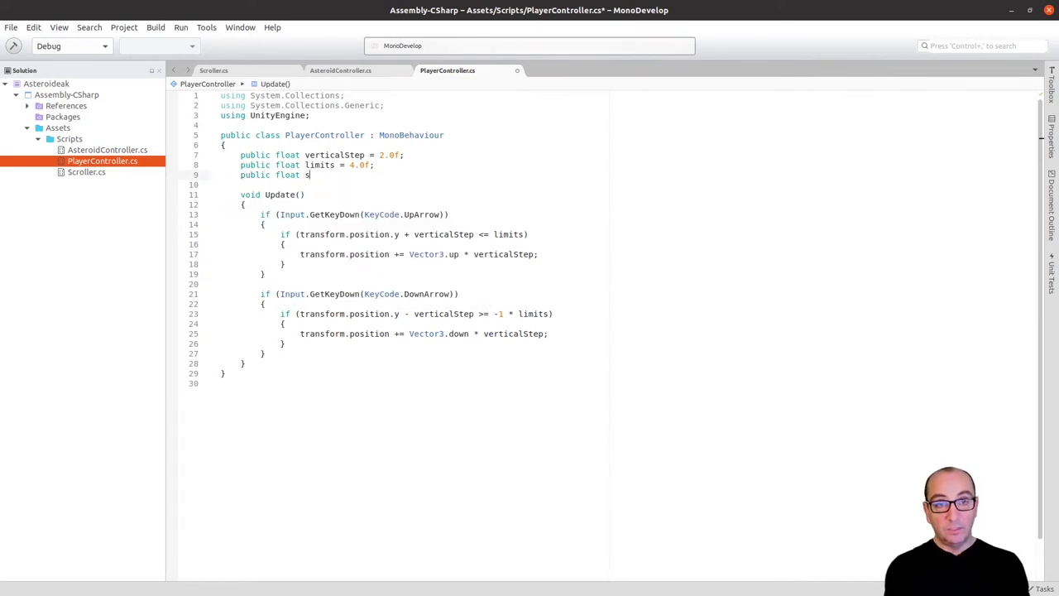
pyautogui.write('peed =')
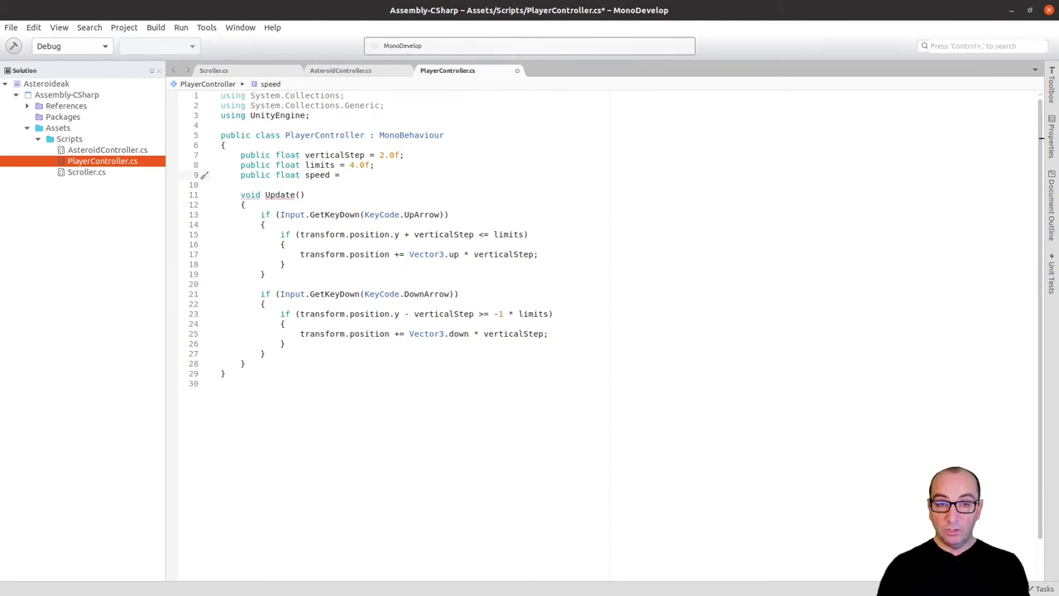
pyautogui.write(' 1.0f')
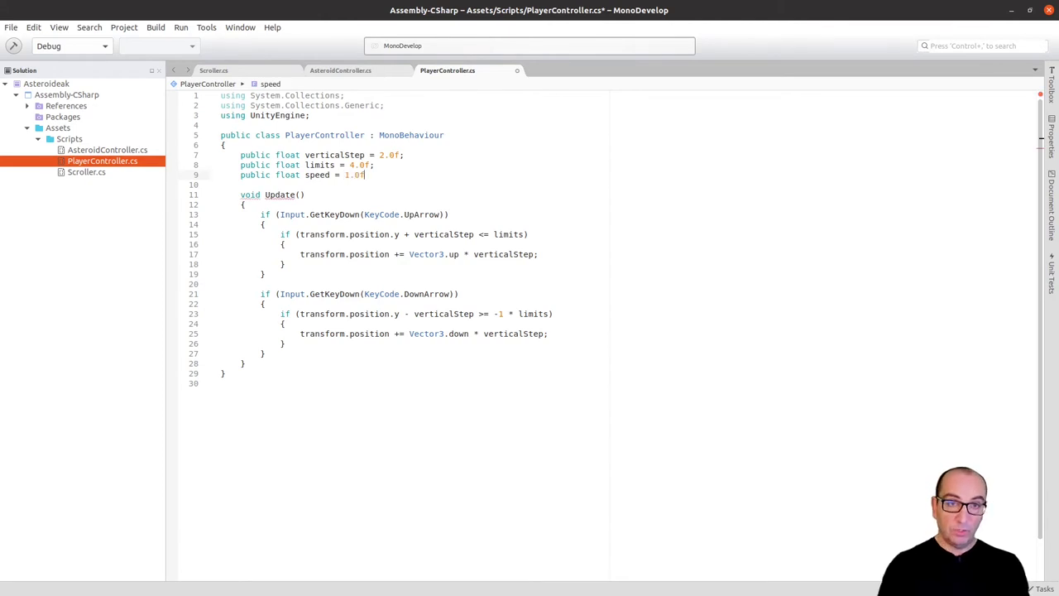
pyautogui.write(';')
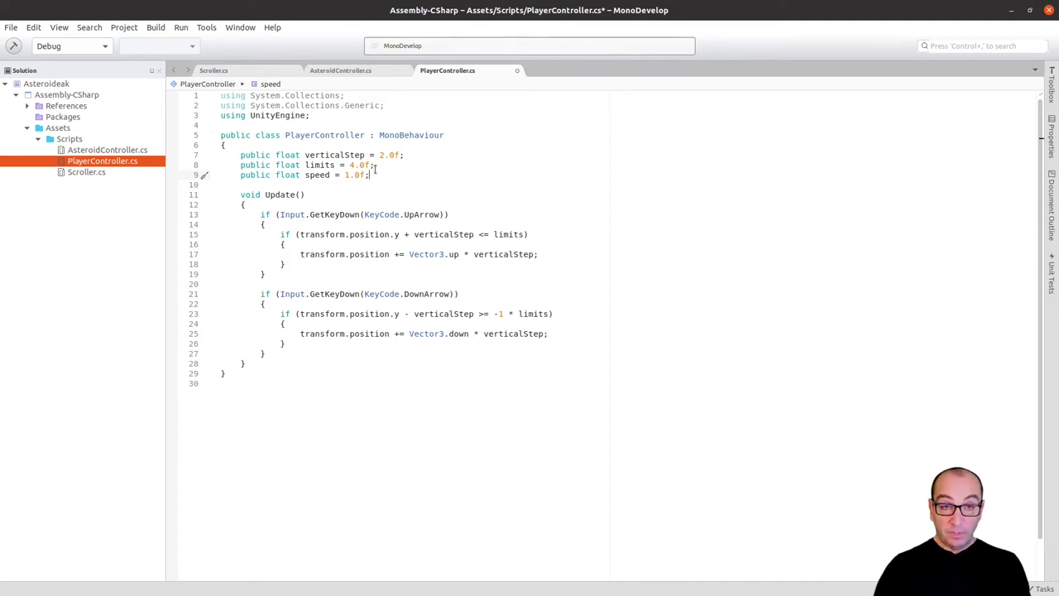
pyautogui.press('Return')
pyautogui.press('Return')
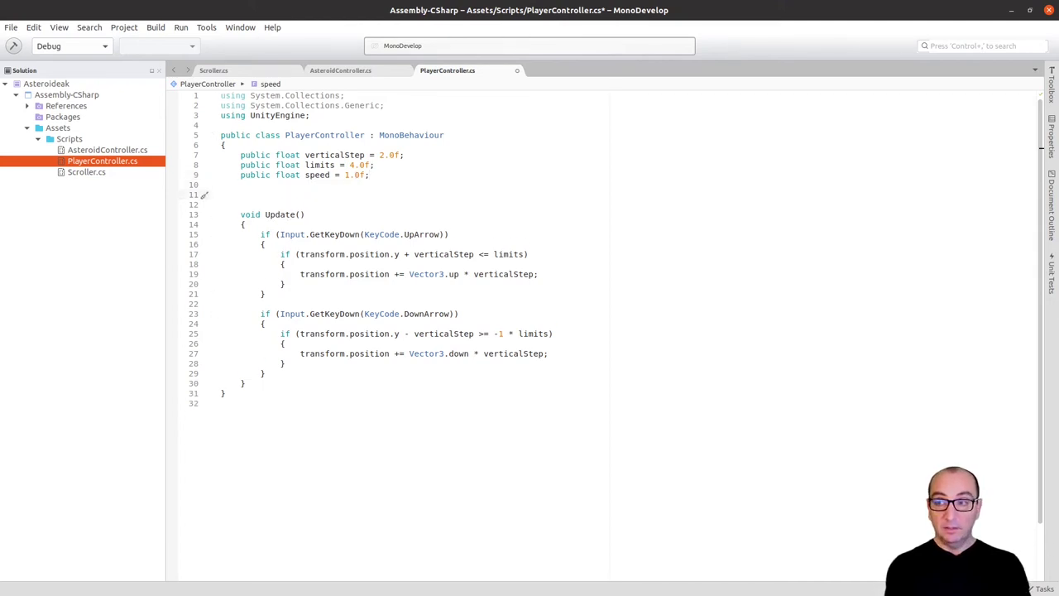
pyautogui.write('private')
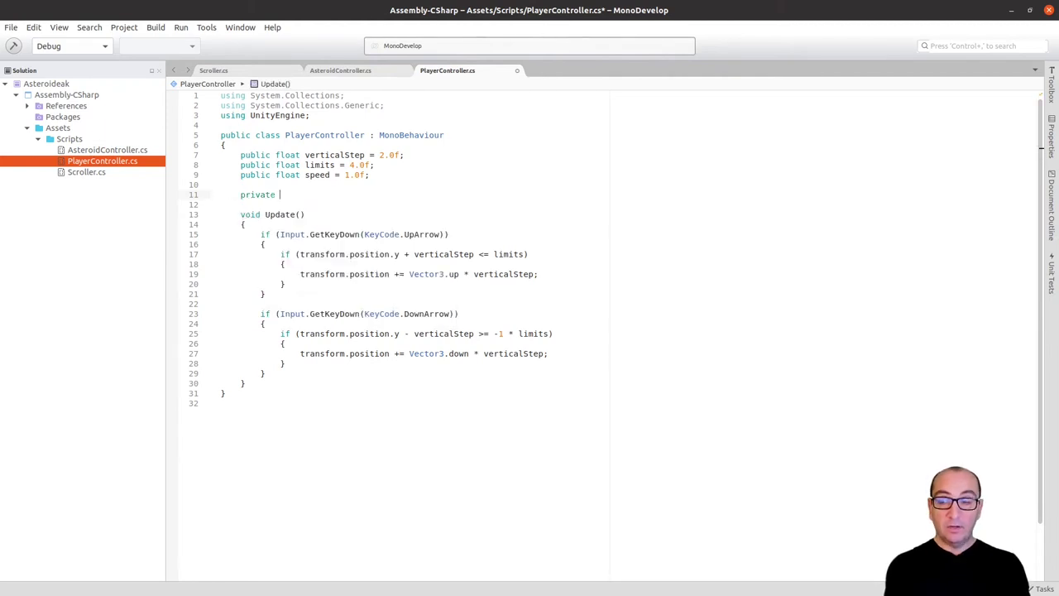
pyautogui.write(' Ve')
pyautogui.press('Return')
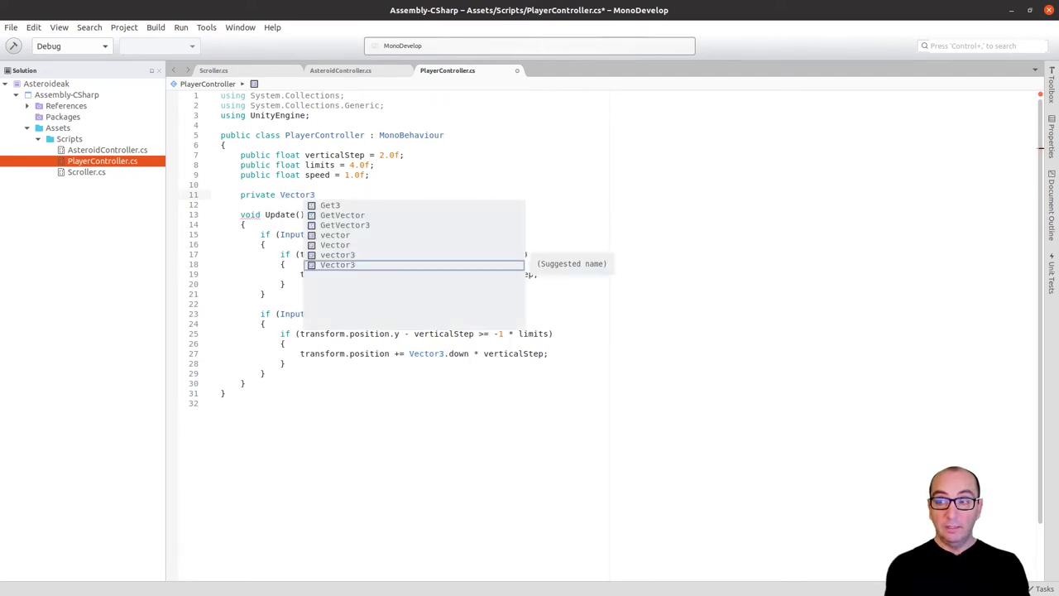
pyautogui.write('_ta')
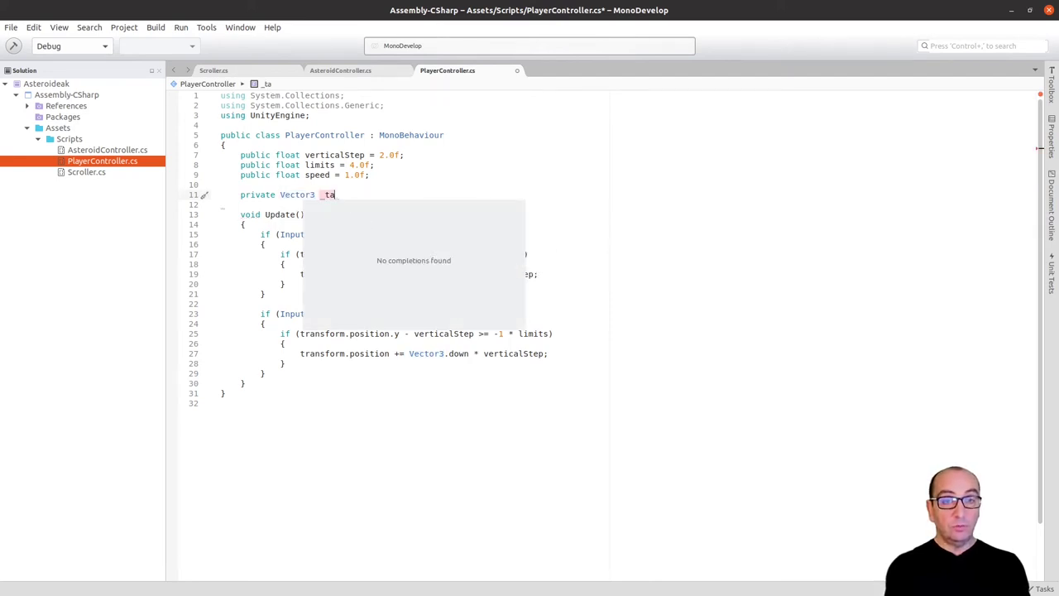
pyautogui.write('rgetPositio')
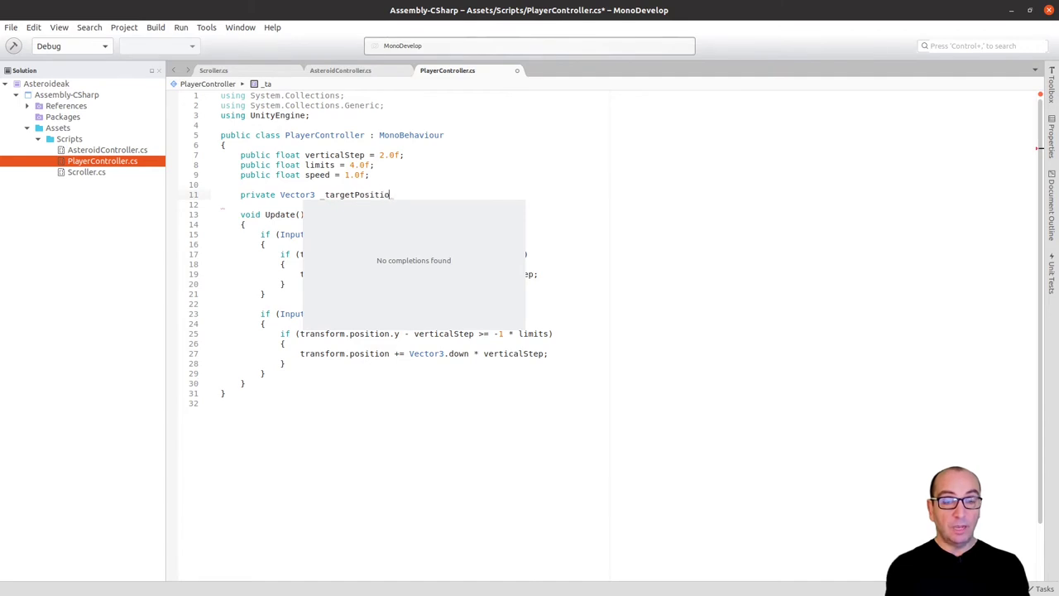
pyautogui.write('n;')
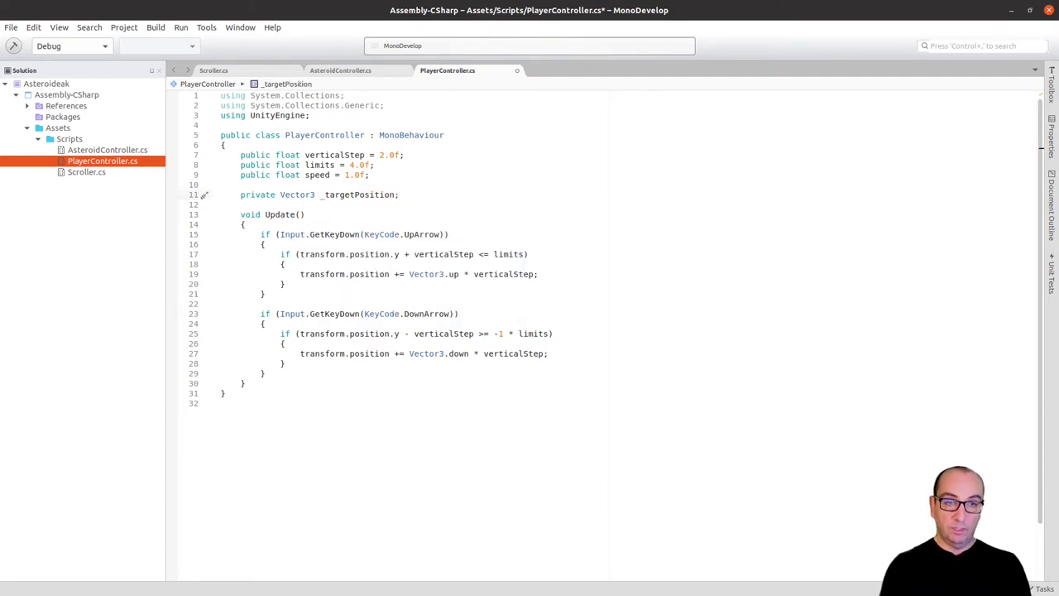
# - Add a Start() method containing _targetPosition = transform.position;
pyautogui.press('Return')
pyautogui.press('Return')
pyautogui.write('voi')
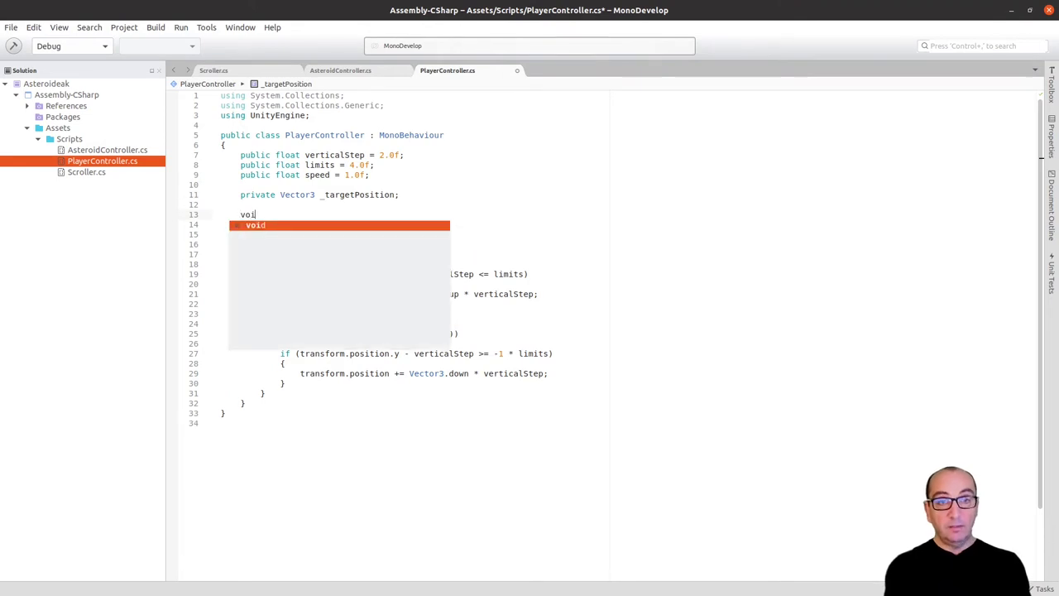
pyautogui.write('d St')
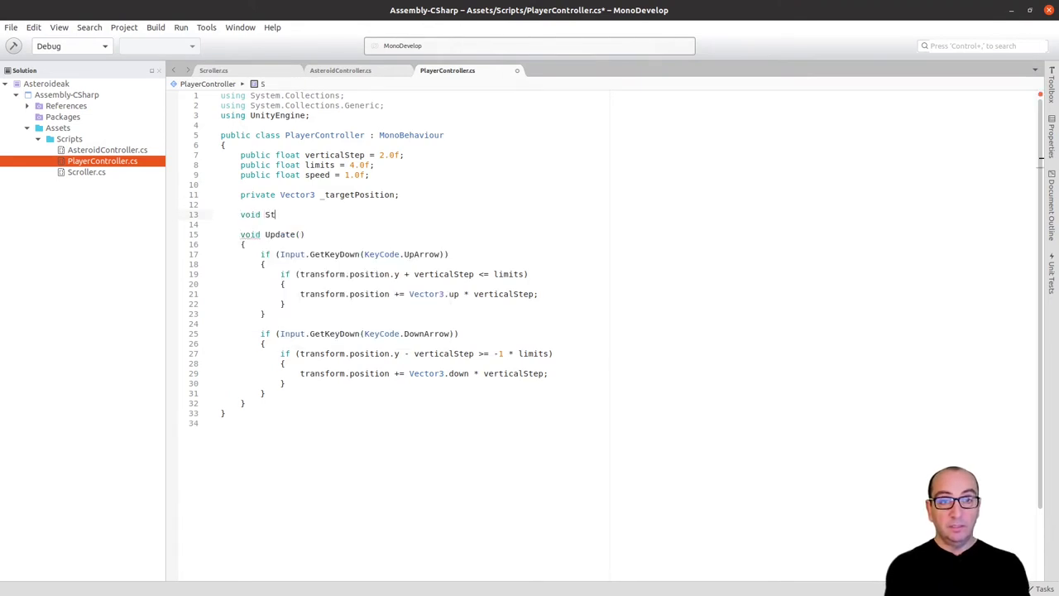
pyautogui.write('art(')
pyautogui.press('BackSpace')
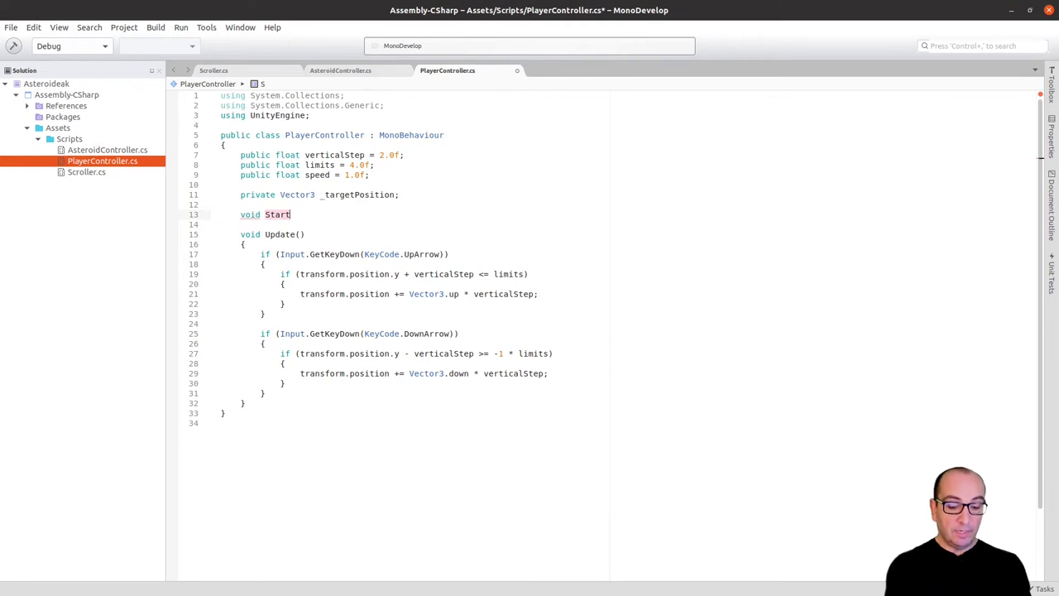
pyautogui.write('() {')
pyautogui.press('Return')
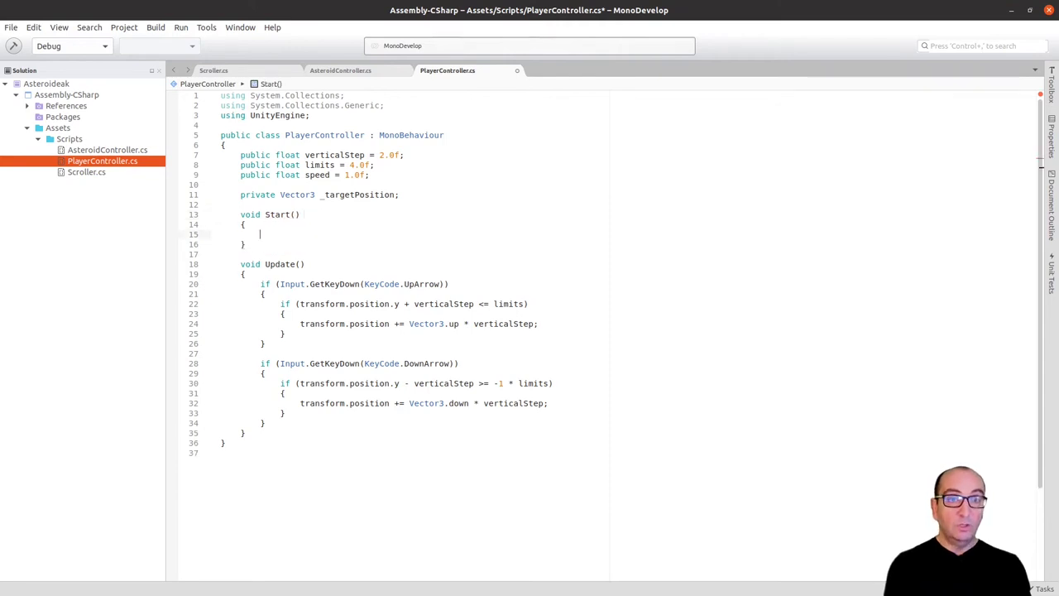
pyautogui.write('_t')
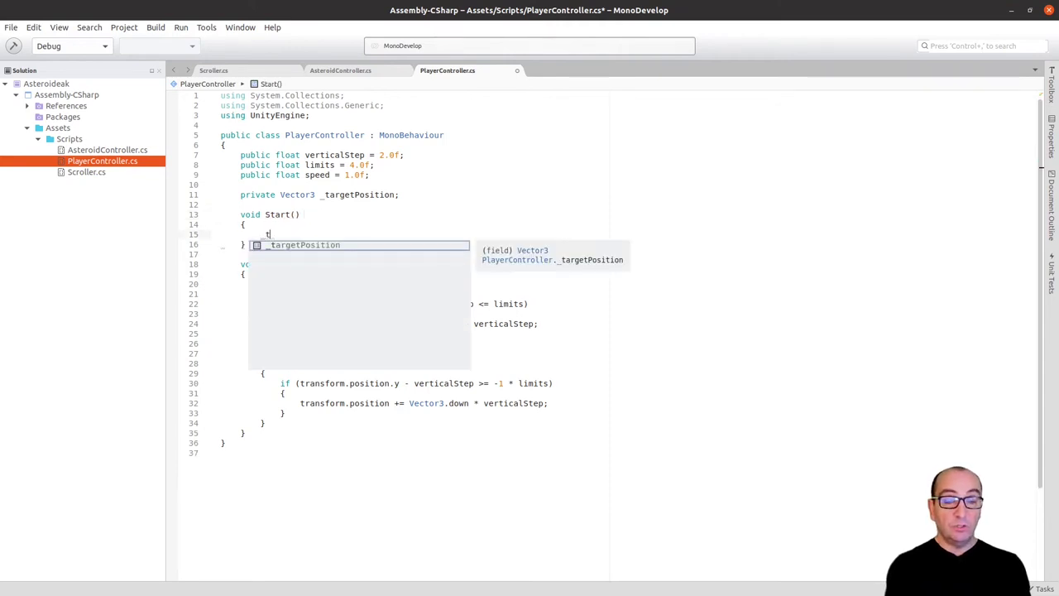
pyautogui.press('Escape')
pyautogui.write('arg')
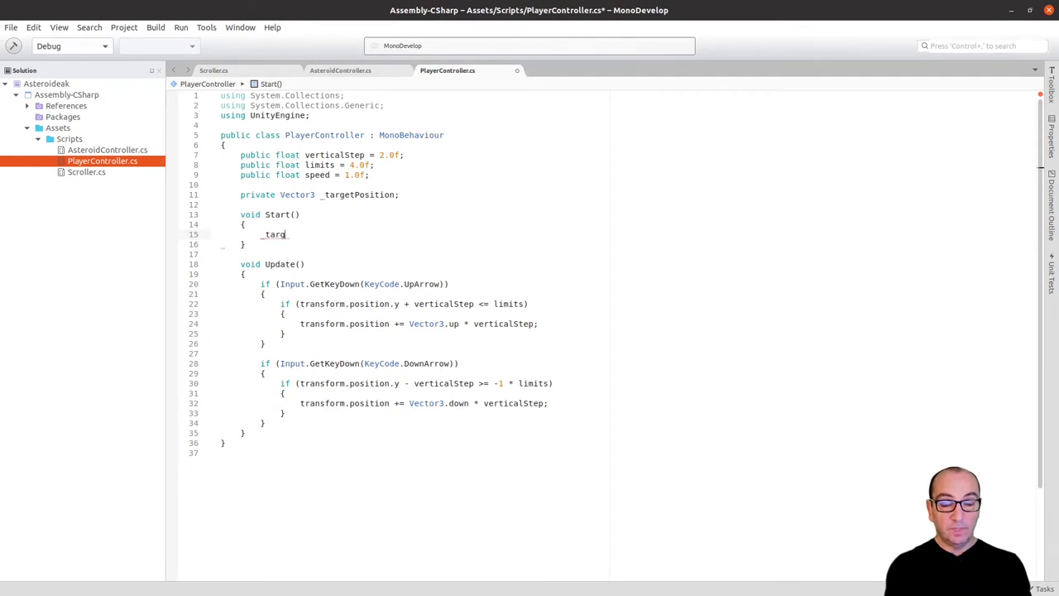
pyautogui.press('Tab')
pyautogui.write('=')
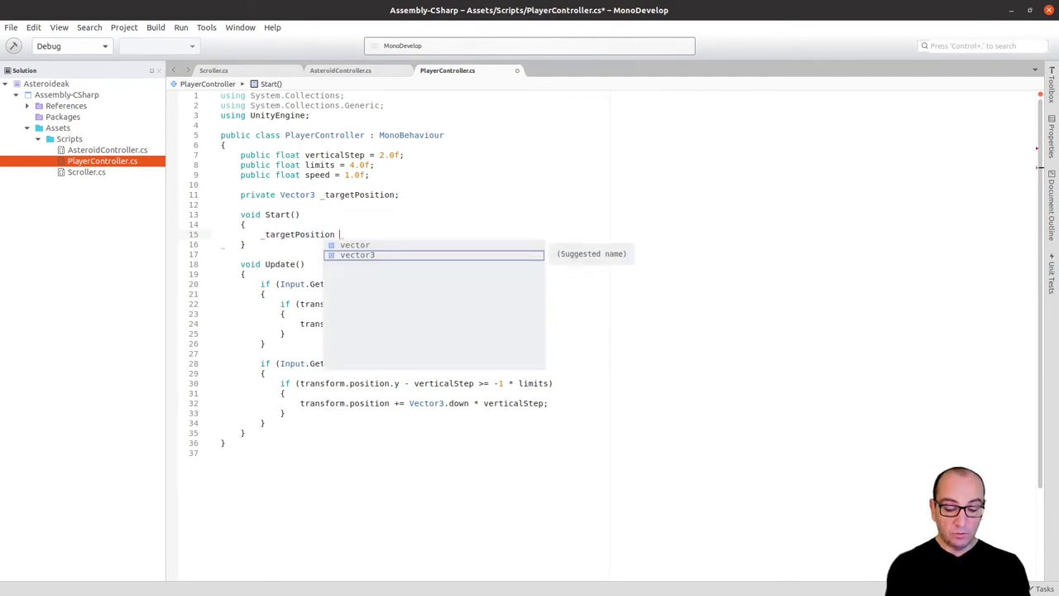
pyautogui.press('Escape')
pyautogui.hotkey('ctrl', 'space')
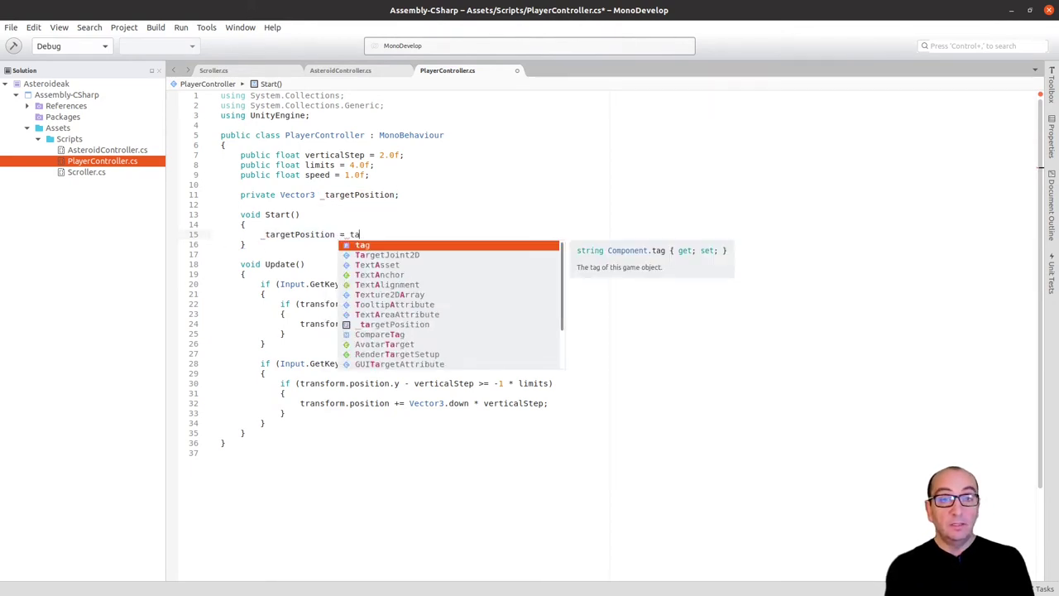
pyautogui.write('tra')
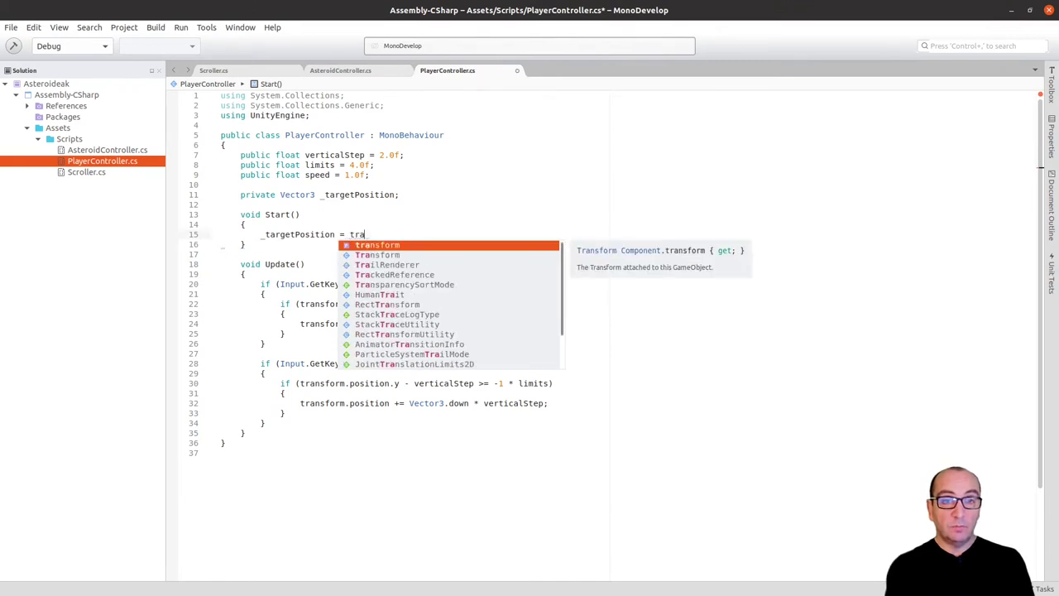
pyautogui.press('Tab')
pyautogui.write('.po')
pyautogui.press('Tab')
pyautogui.write(';')
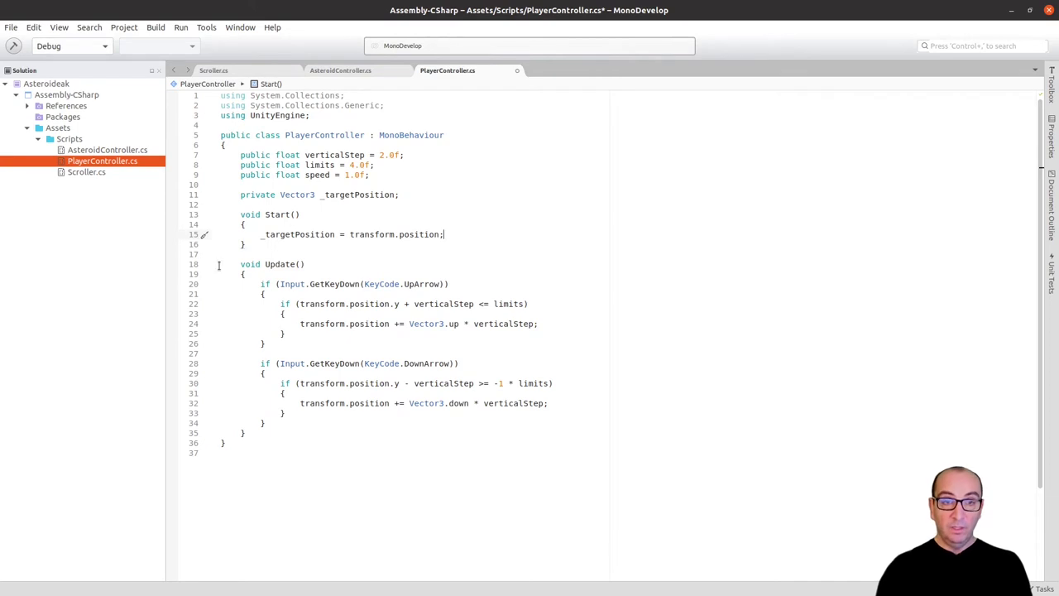
pyautogui.scroll(-3, 372, 335)
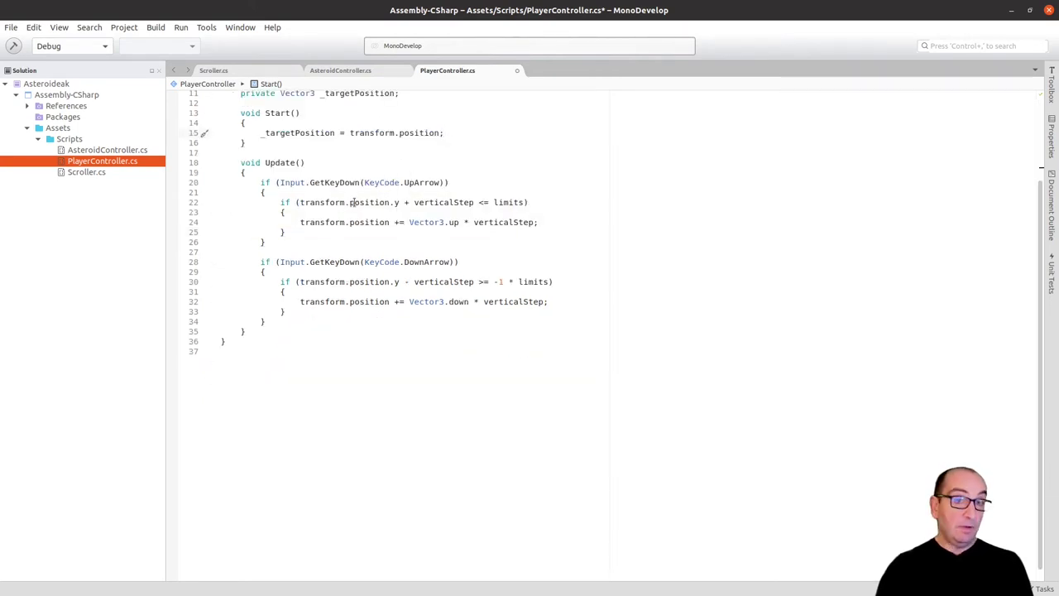
# - Replace transform.position with _targetPosition in the up-arrow bounds check and movement lines 22 and 24
pyautogui.click(328, 201)
pyautogui.press('Up')
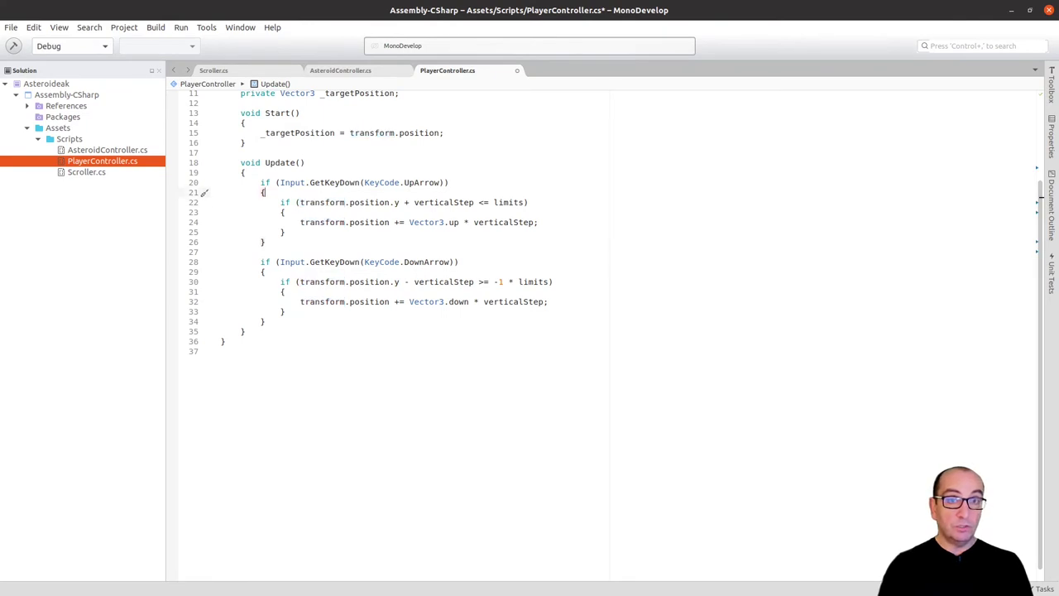
pyautogui.press('Up')
pyautogui.press('Up')
pyautogui.press('Up')
pyautogui.press('Up')
pyautogui.press('Up')
pyautogui.press('Up')
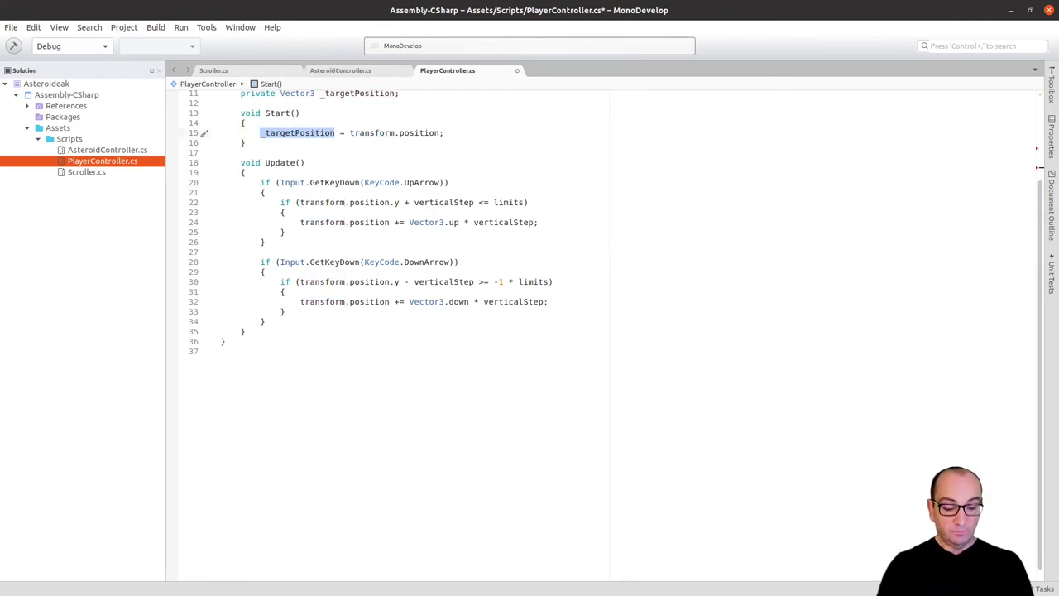
pyautogui.press('Down')
pyautogui.press('Down')
pyautogui.press('Down')
pyautogui.press('Down')
pyautogui.press('Down')
pyautogui.press('Down')
pyautogui.press('Down')
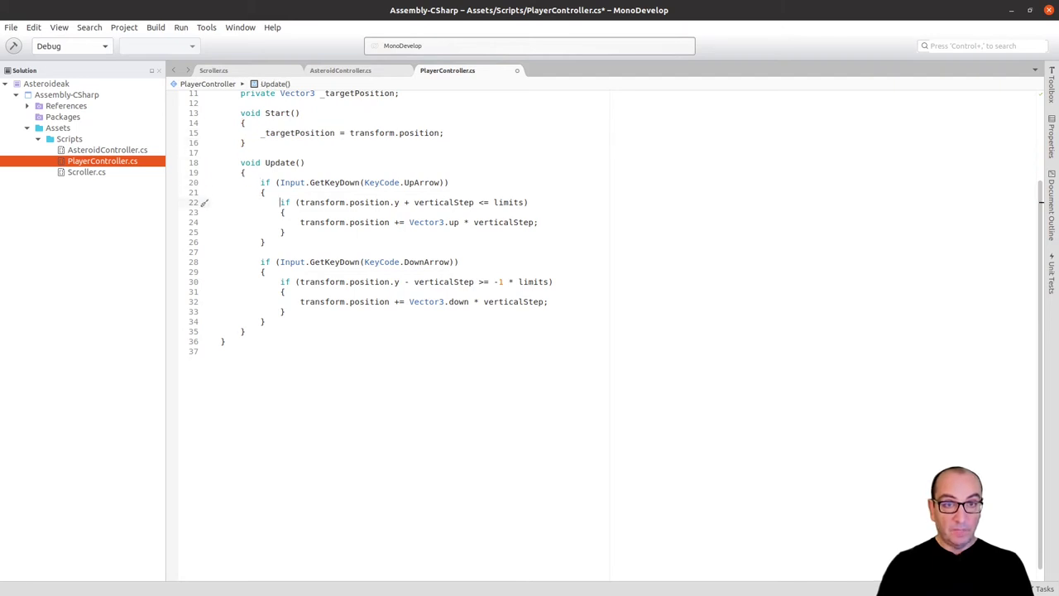
pyautogui.press('Right')
pyautogui.press('Right')
pyautogui.press('Right')
pyautogui.press('Right')
pyautogui.hotkey('ctrl', 'shift', 'Right')
pyautogui.hotkey('ctrl', 'shift', 'Right')
pyautogui.hotkey('ctrl', 'shift', 'Right')
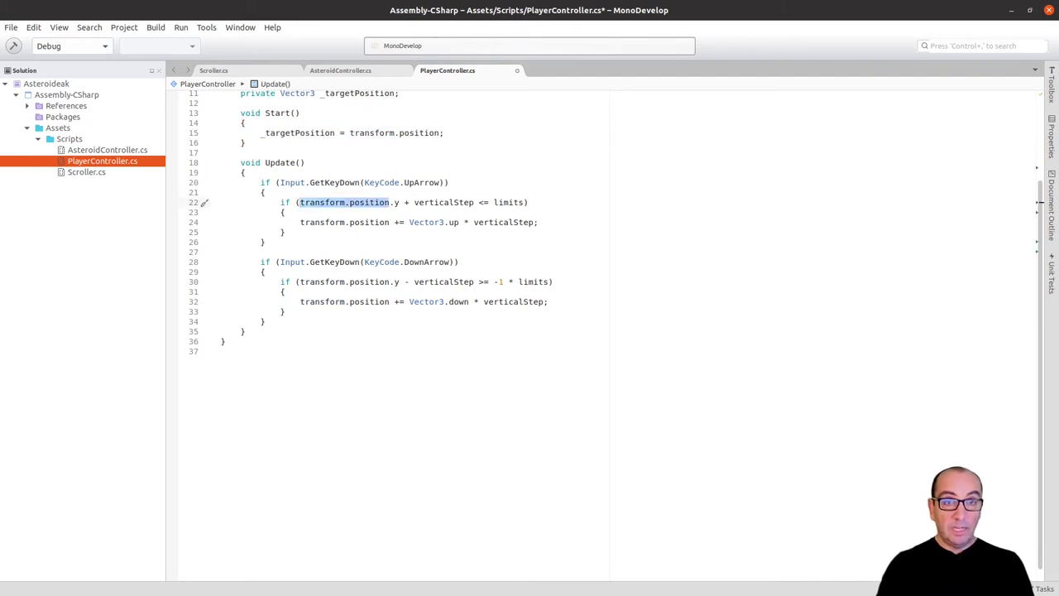
pyautogui.write('_targetPosition')
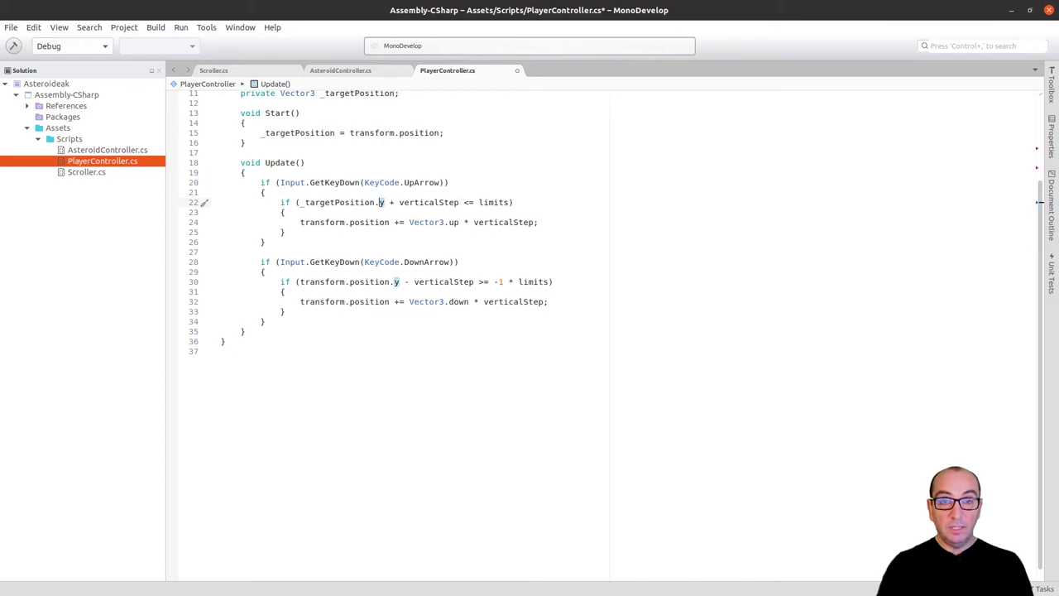
pyautogui.press('Right')
pyautogui.press('Right')
pyautogui.press('Right')
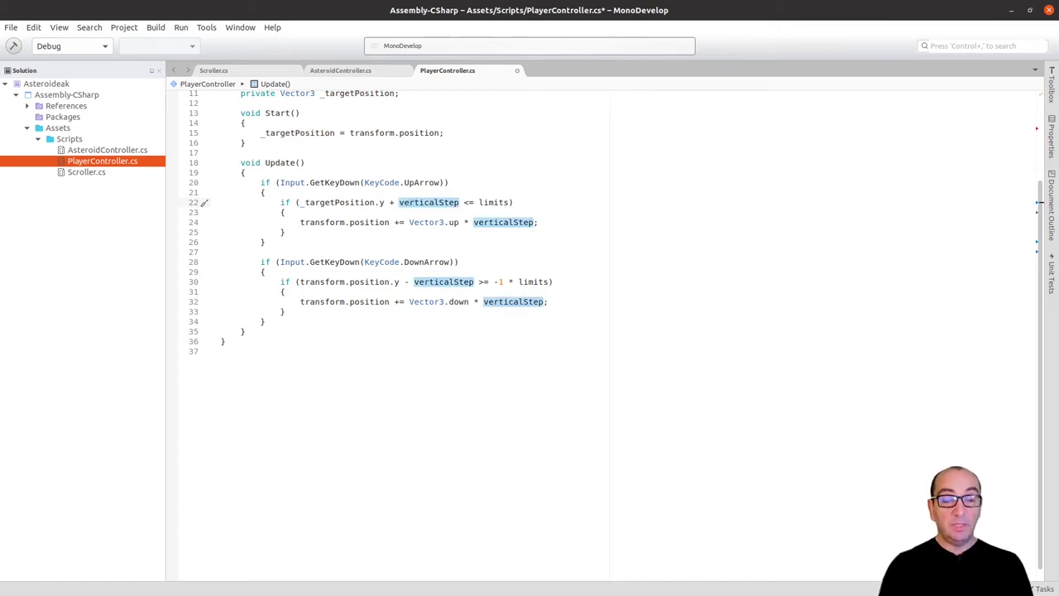
pyautogui.click(408, 221)
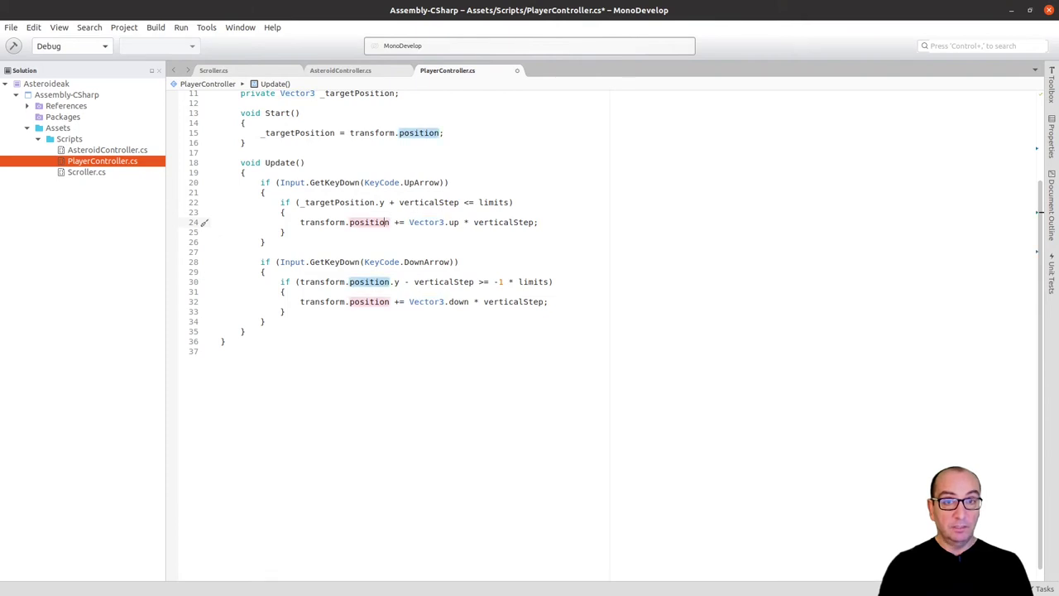
pyautogui.doubleClick(369, 222)
pyautogui.keyDown('shift'); pyautogui.click(300, 222); pyautogui.keyUp('shift')
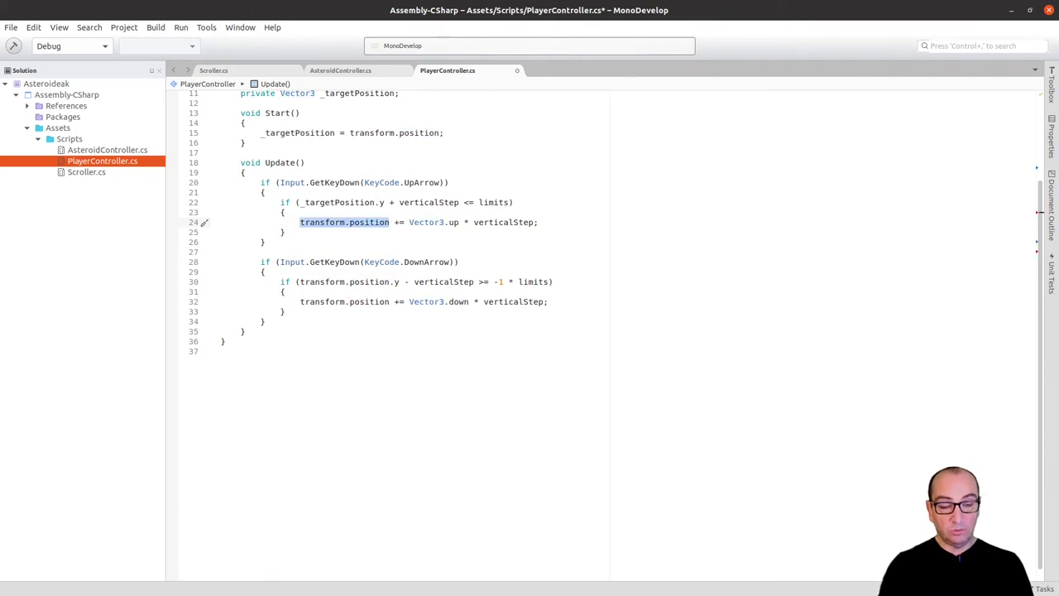
pyautogui.write('_targetPosition')
# - Replace transform.position with _targetPosition on down-arrow lines 30 and 32, then add a blank line
pyautogui.press('Down')
pyautogui.press('Down')
pyautogui.press('Down')
pyautogui.press('Down')
pyautogui.press('Down')
pyautogui.press('Down')
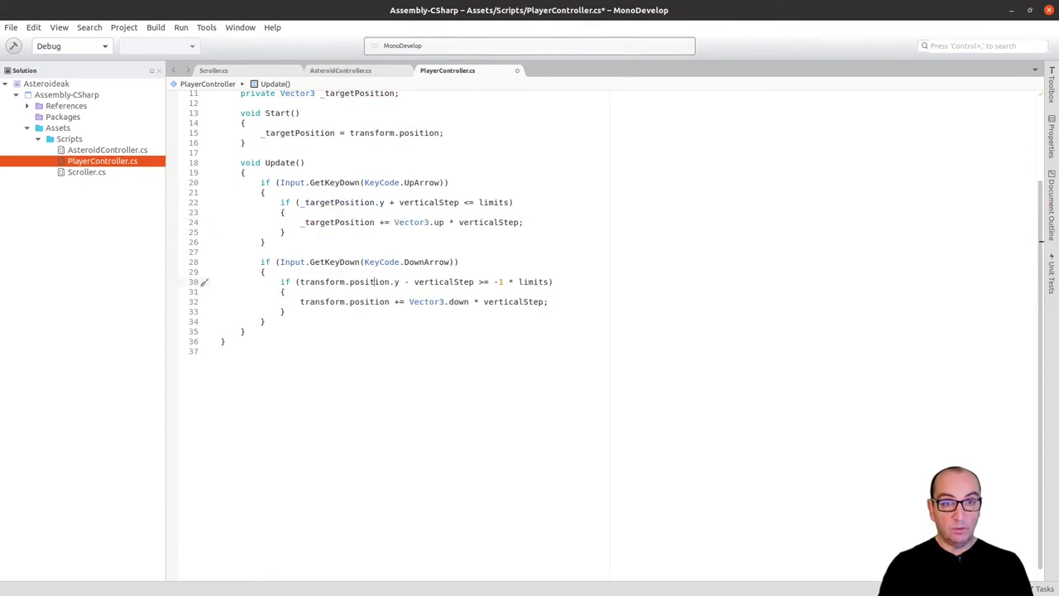
pyautogui.hotkey('ctrl', 'shift', 'Left')
pyautogui.hotkey('ctrl', 'shift', 'Left')
pyautogui.hotkey('ctrl', 'shift', 'Left')
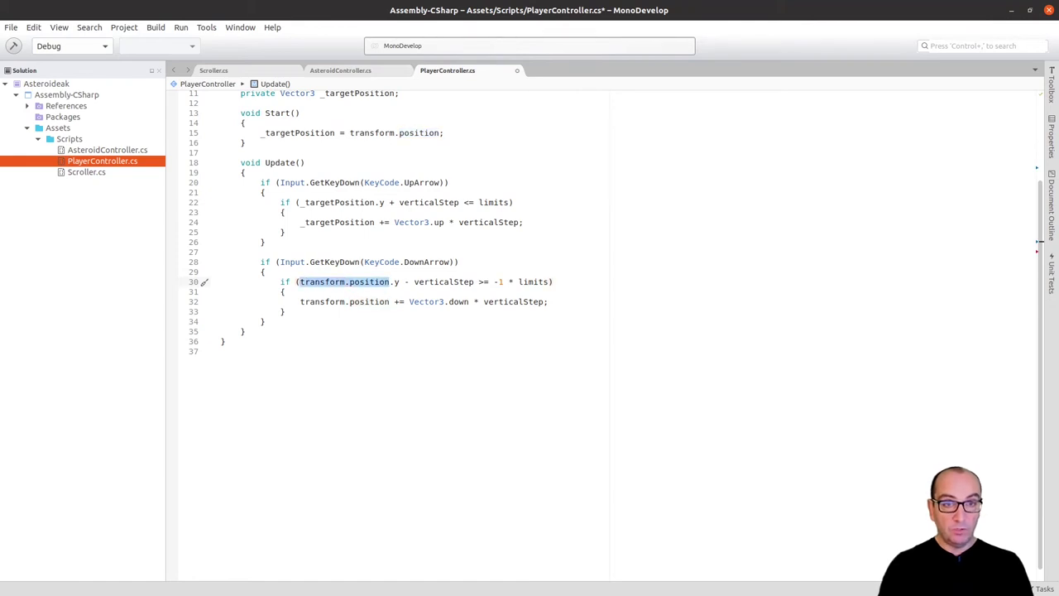
pyautogui.write('_targetPosition')
pyautogui.press('Down')
pyautogui.press('Down')
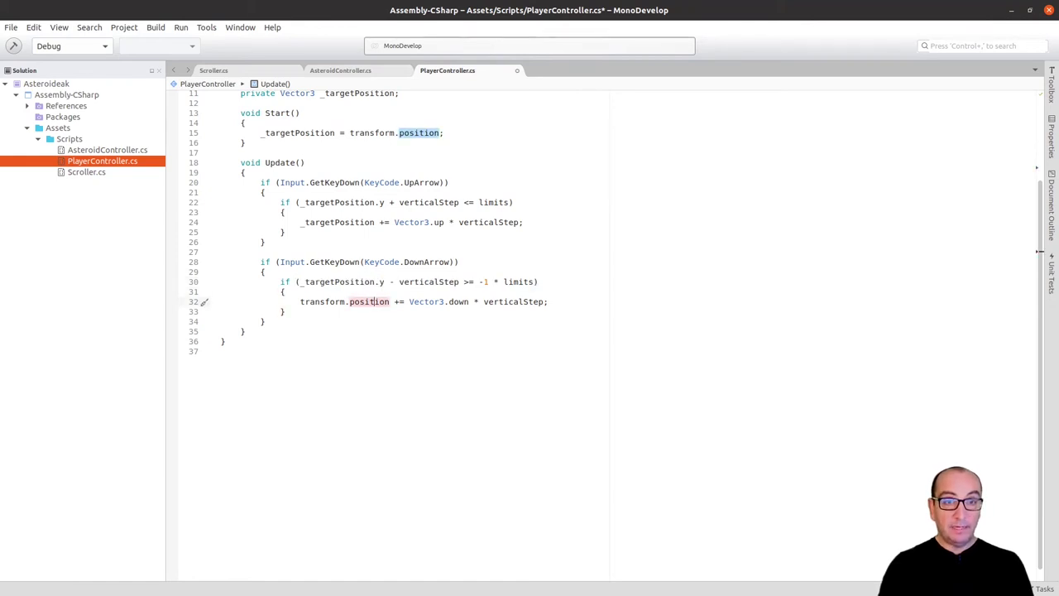
pyautogui.hotkey('ctrl', 'shift', 'Left')
pyautogui.hotkey('ctrl', 'shift', 'Left')
pyautogui.hotkey('ctrl', 'shift', 'Left')
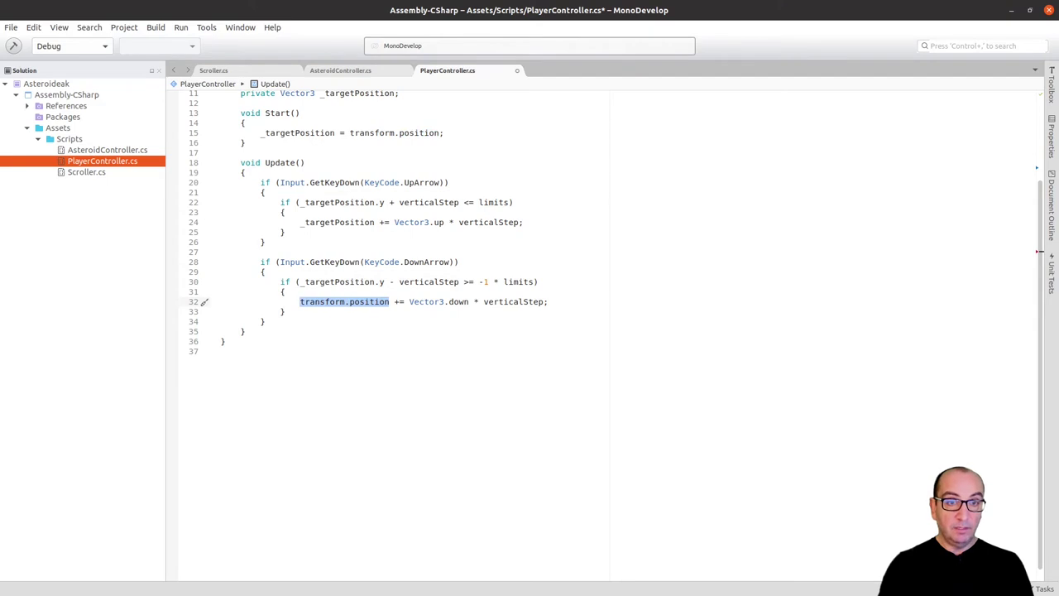
pyautogui.write('_targetPosition')
pyautogui.press('Down')
pyautogui.press('Down')
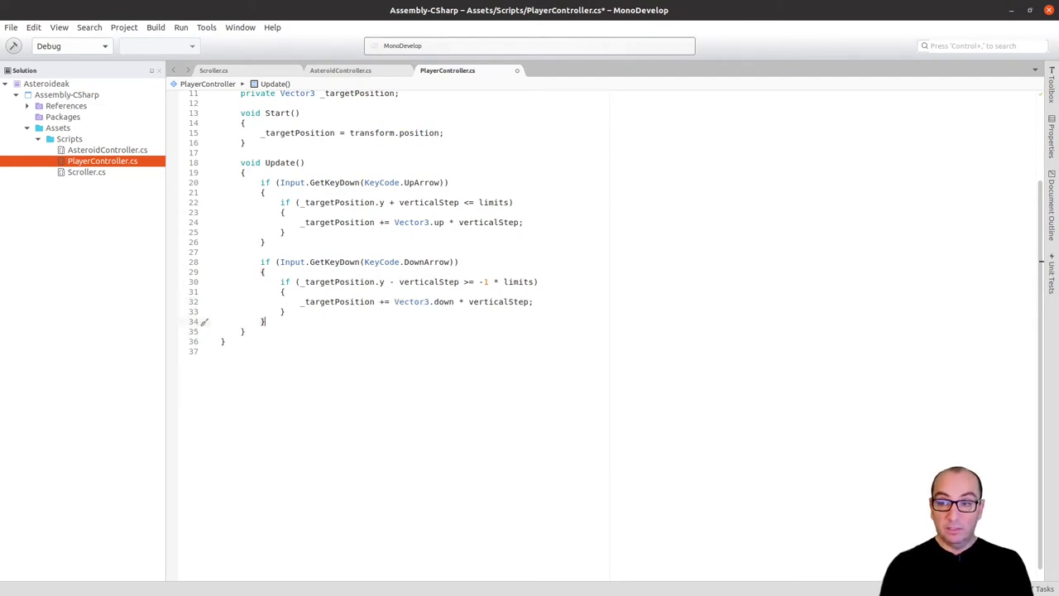
pyautogui.press('Return')
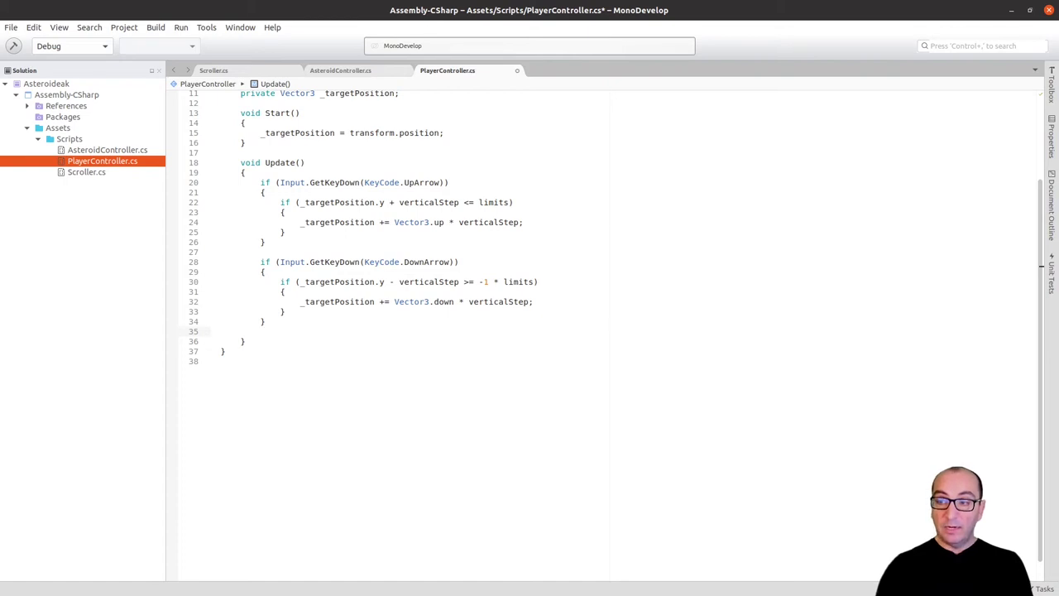
# - Start a new Update() line: transform.position = Vector3.MoveTowards(
pyautogui.click(255, 337)
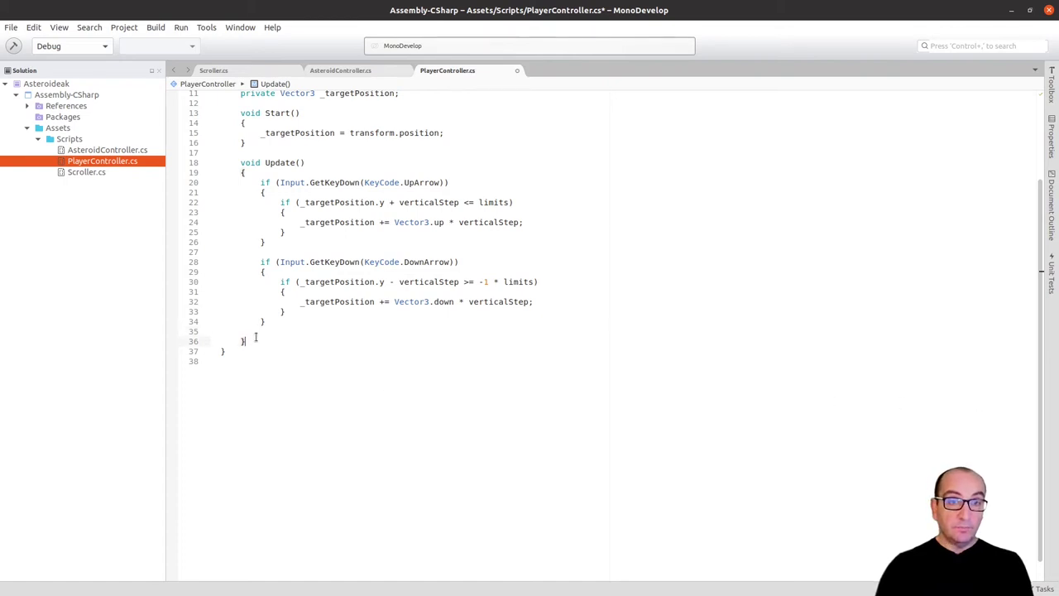
pyautogui.press('Return')
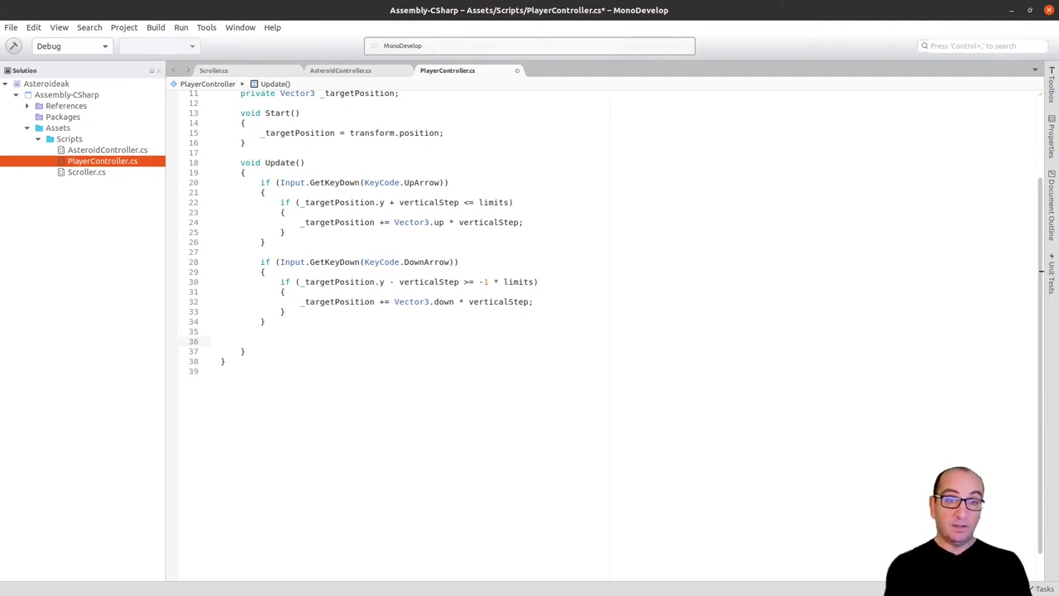
pyautogui.write('t')
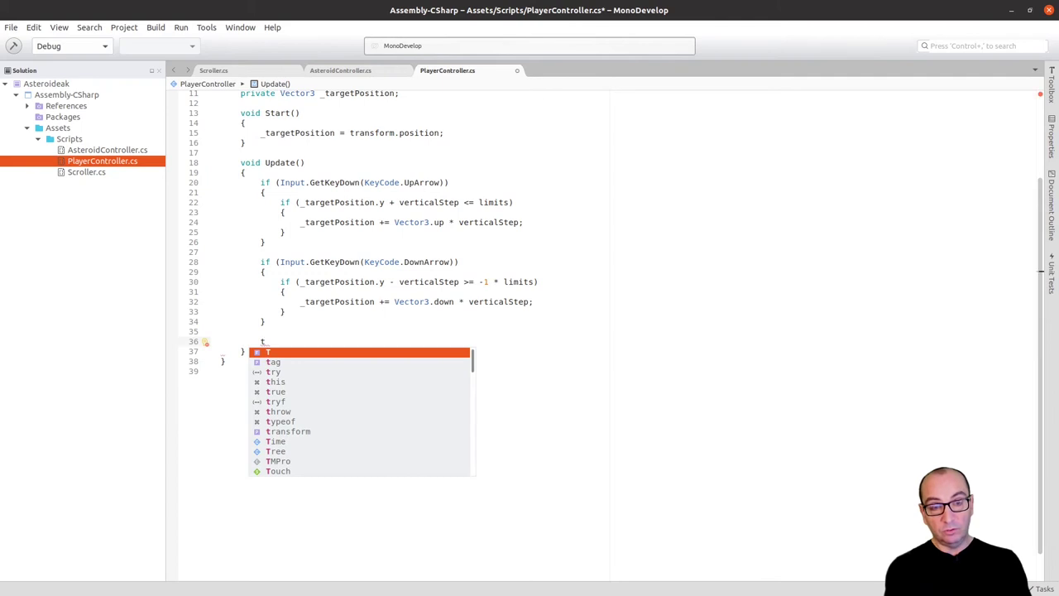
pyautogui.write('ran')
pyautogui.press('Return')
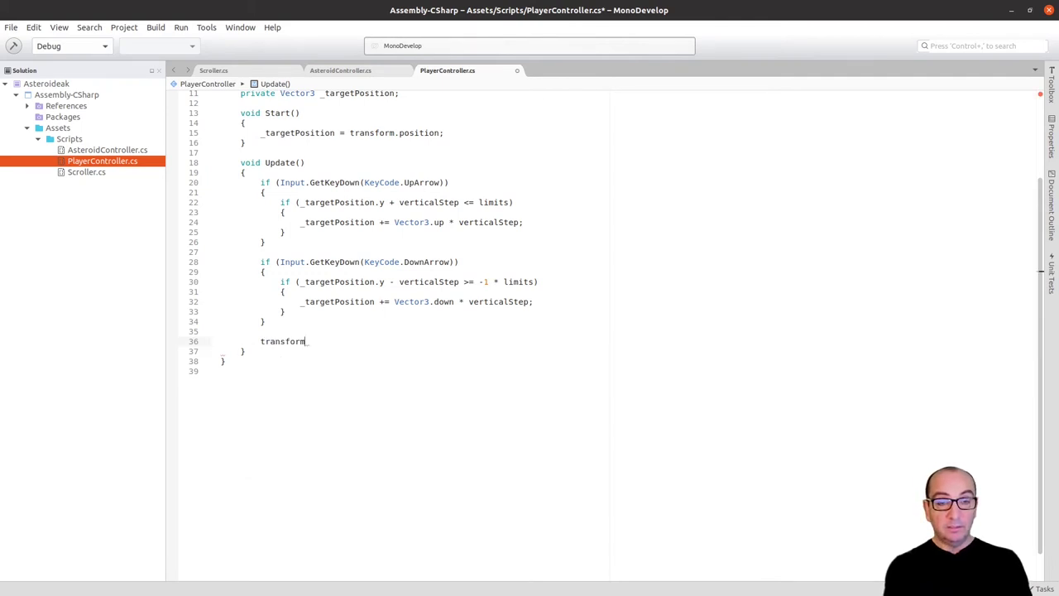
pyautogui.write('.pos')
pyautogui.press('Return')
pyautogui.write('=')
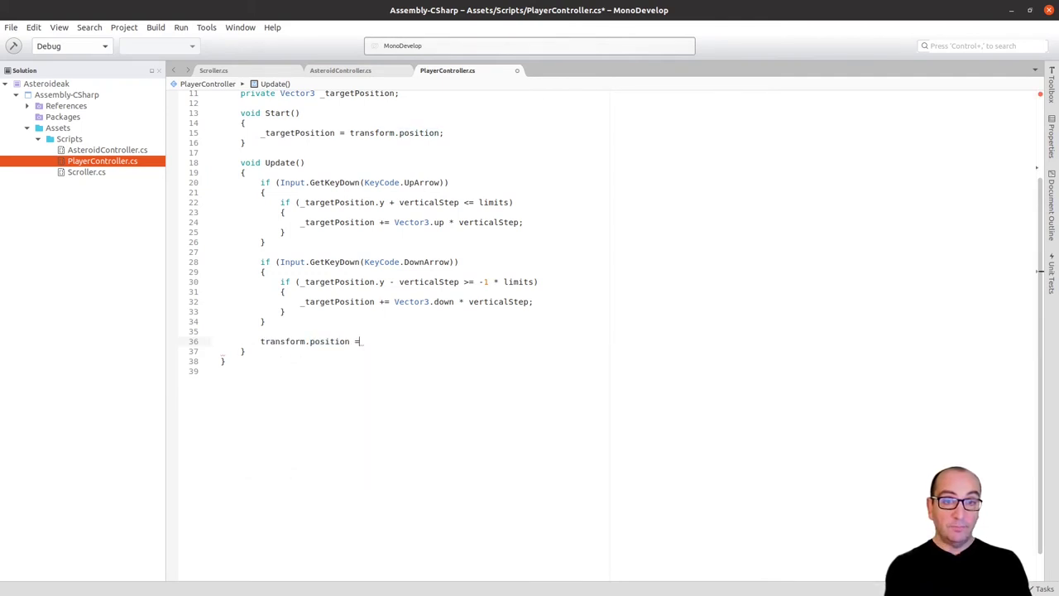
pyautogui.write(' Ve')
pyautogui.press('Return')
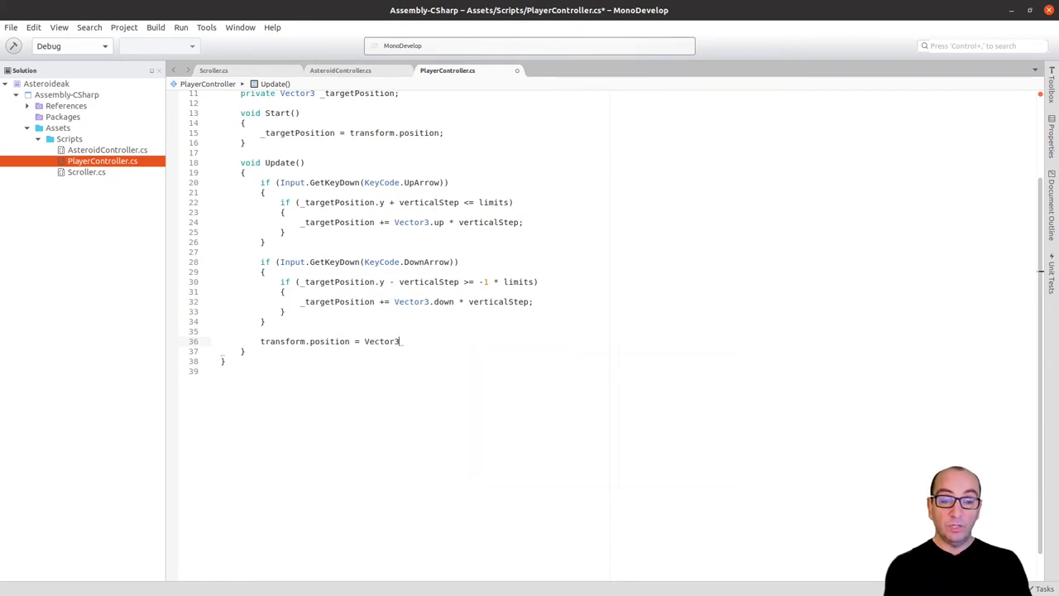
pyautogui.write('.')
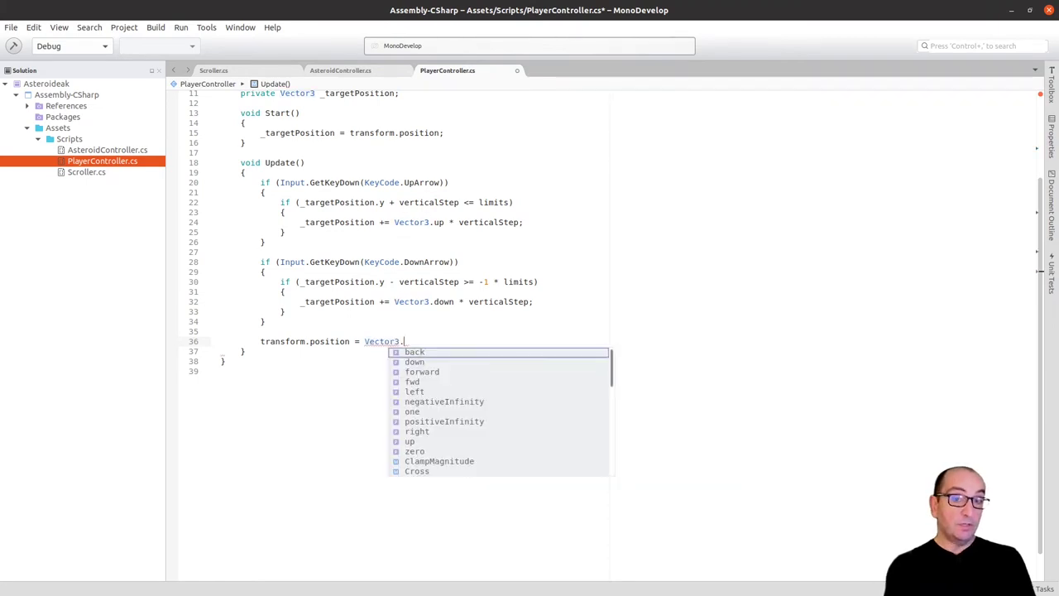
pyautogui.write('Move')
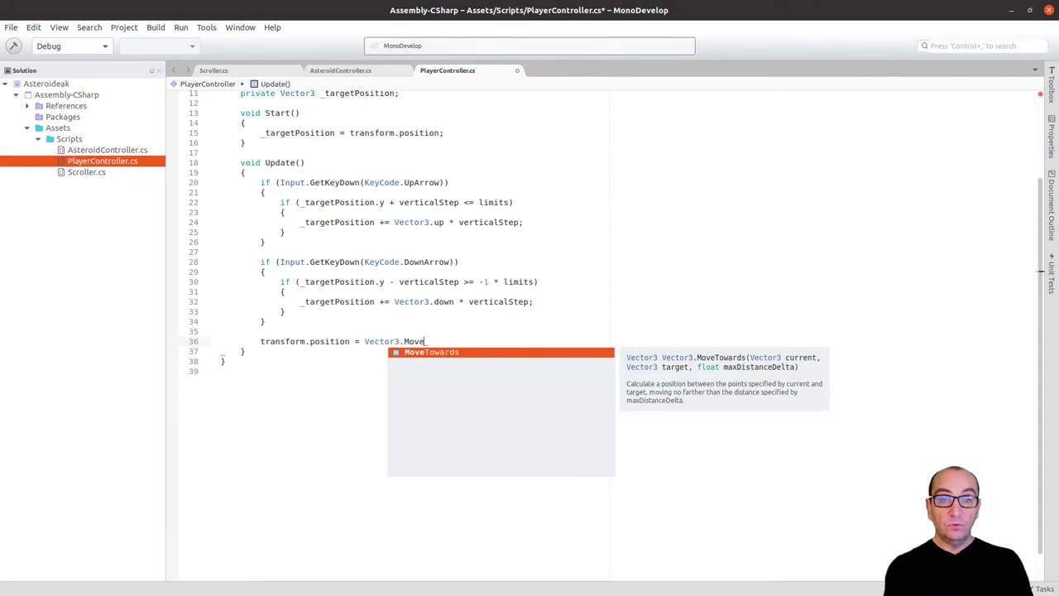
pyautogui.press('Return')
pyautogui.write('(')
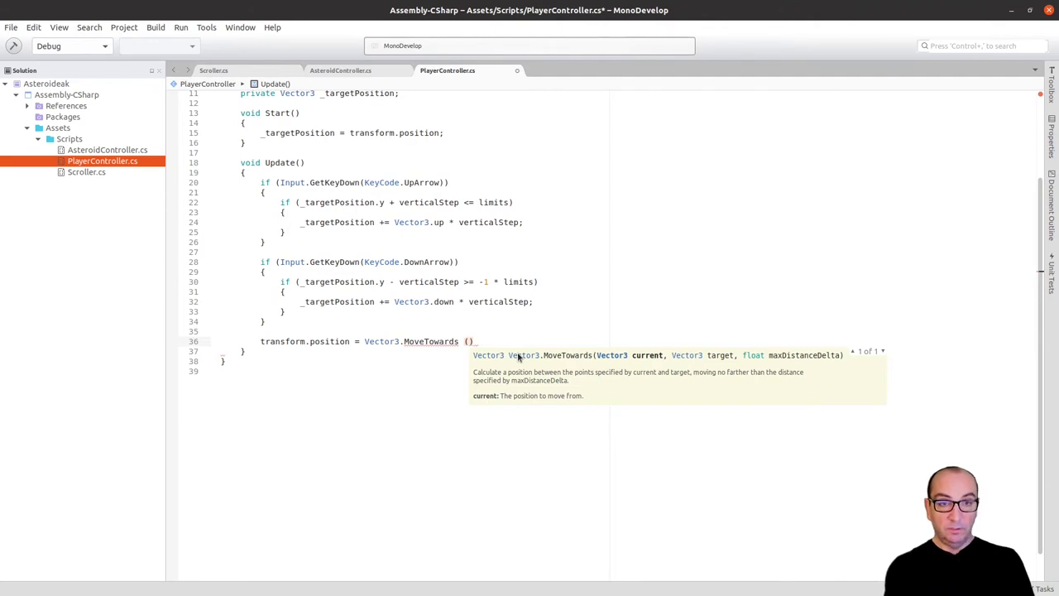
# - Pass transform.position, _targetPosition and speed * Time.deltaTime to MoveTowards, save, and return to Unity
pyautogui.write('tra')
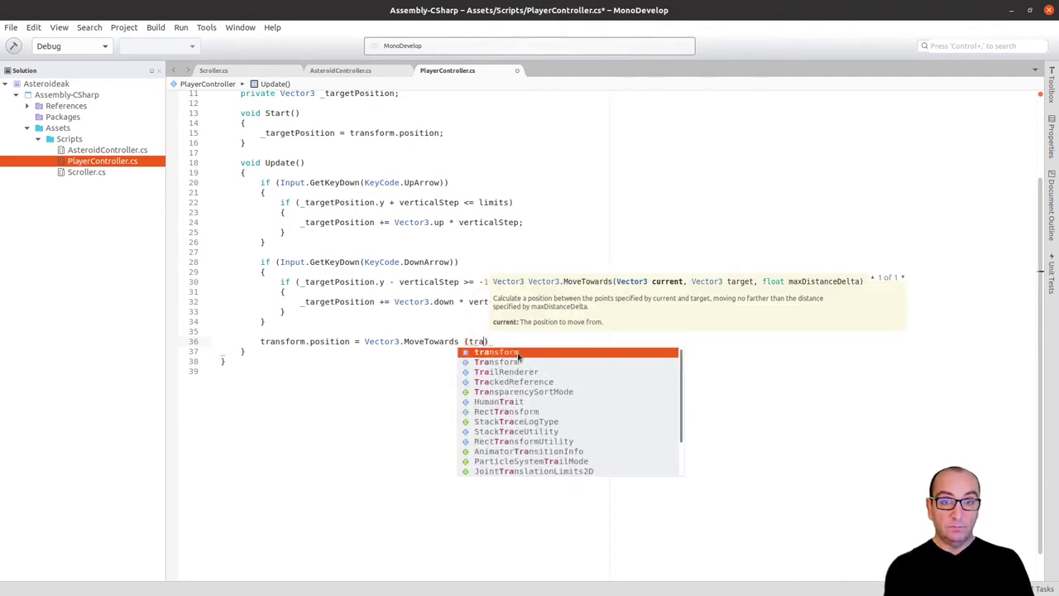
pyautogui.write('.p')
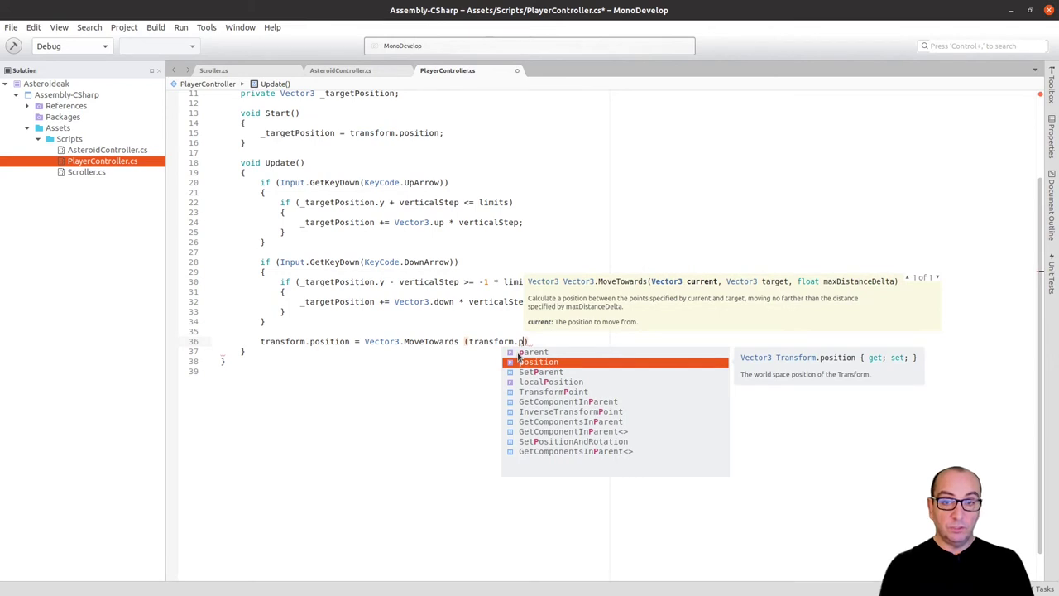
pyautogui.press('Return')
pyautogui.write(', _')
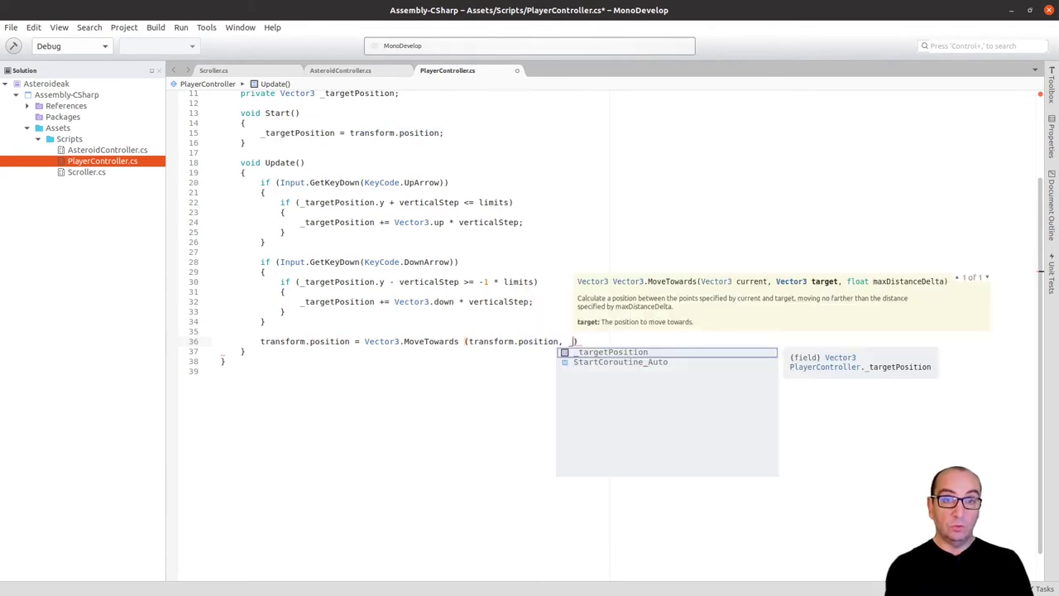
pyautogui.write('ta')
pyautogui.press('Return')
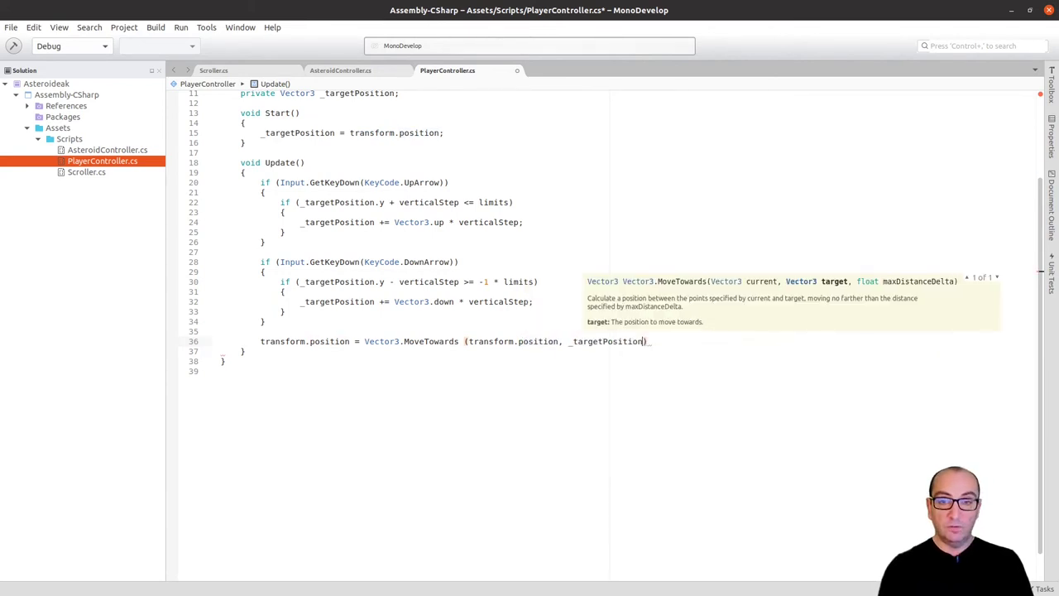
pyautogui.write(', ')
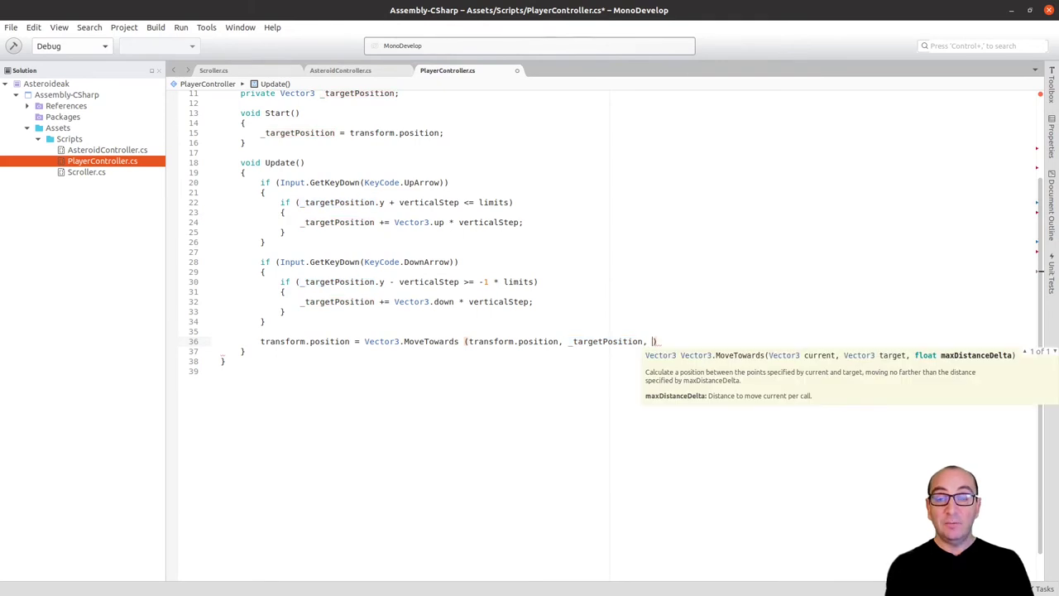
pyautogui.write('speed')
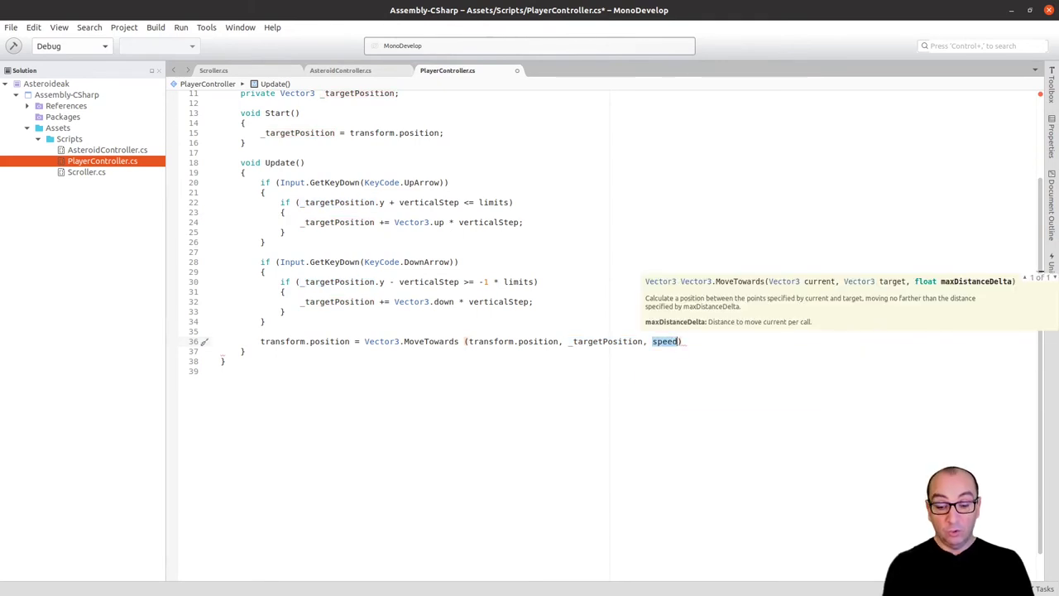
pyautogui.write(' *')
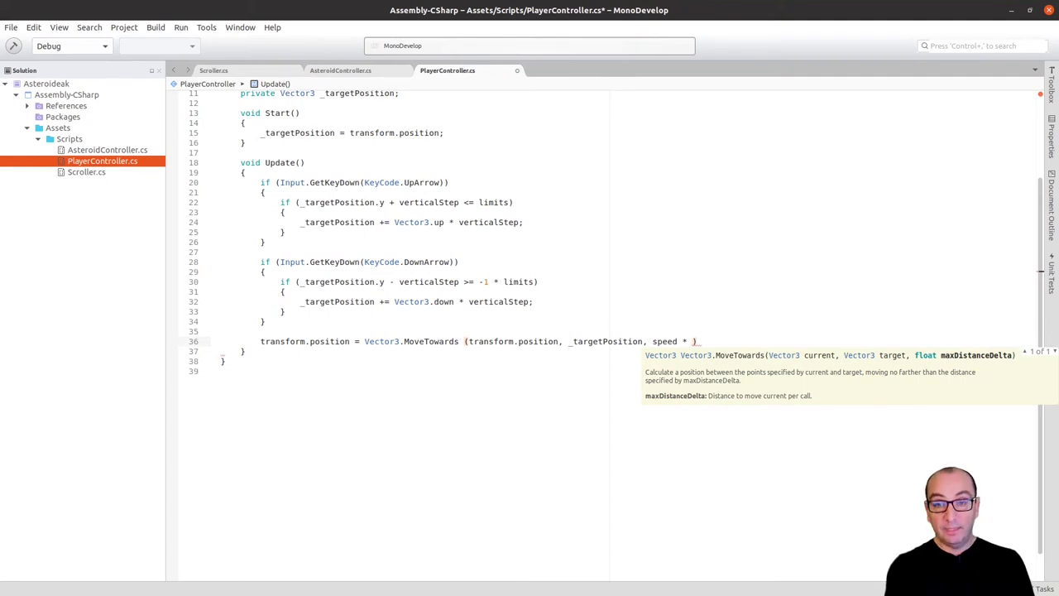
pyautogui.write('Time')
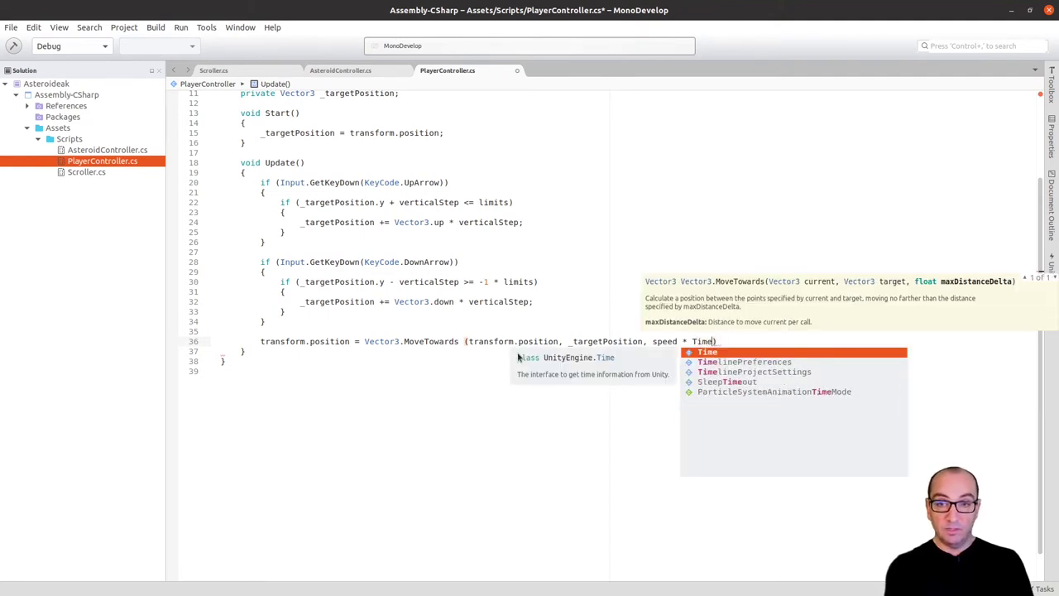
pyautogui.write('.del')
pyautogui.press('Return')
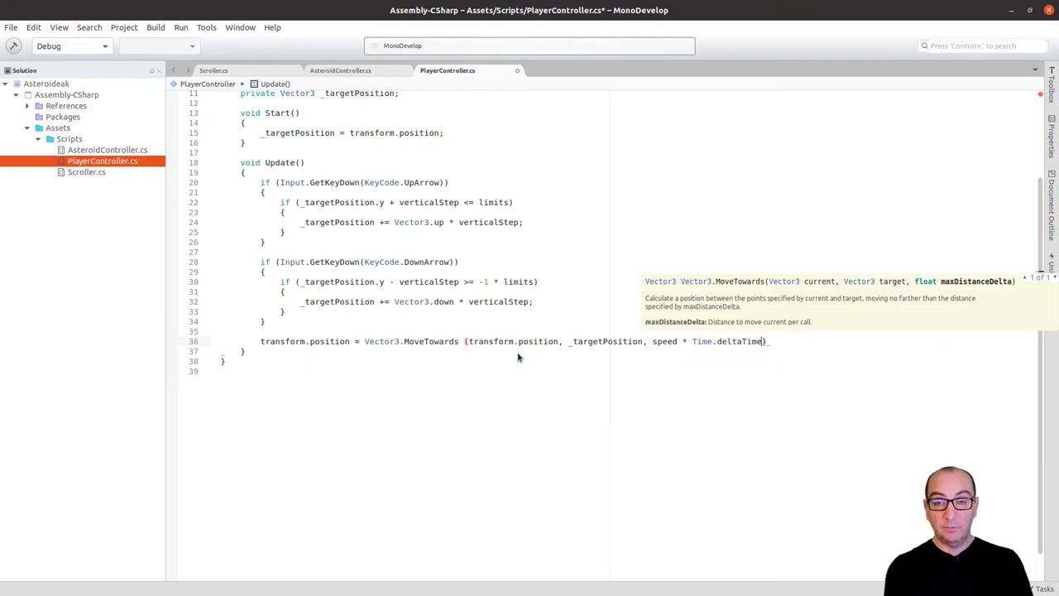
pyautogui.press('Right')
pyautogui.write(';')
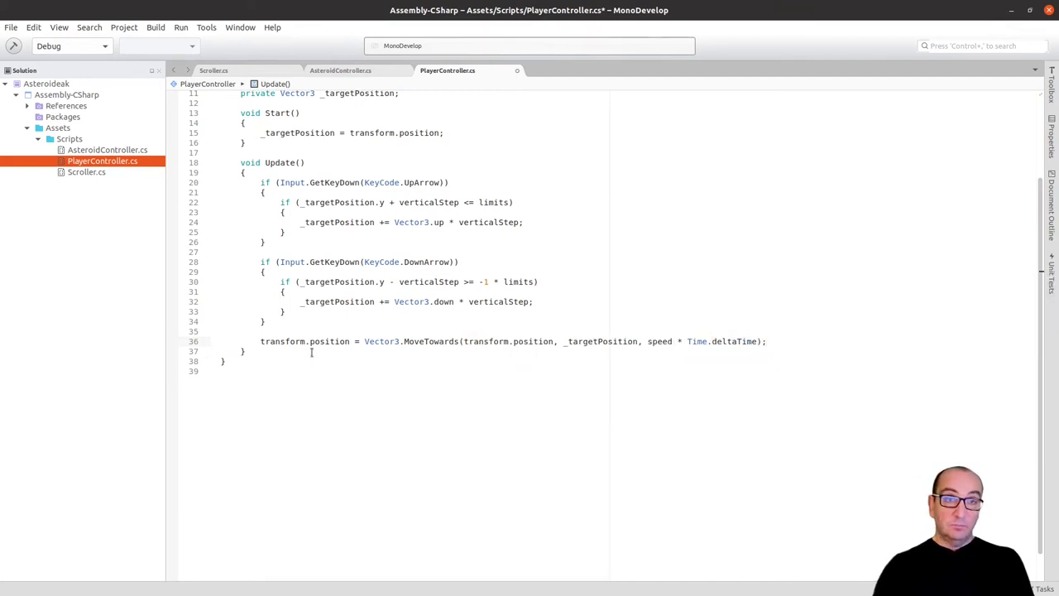
pyautogui.scroll(4, 344, 349)
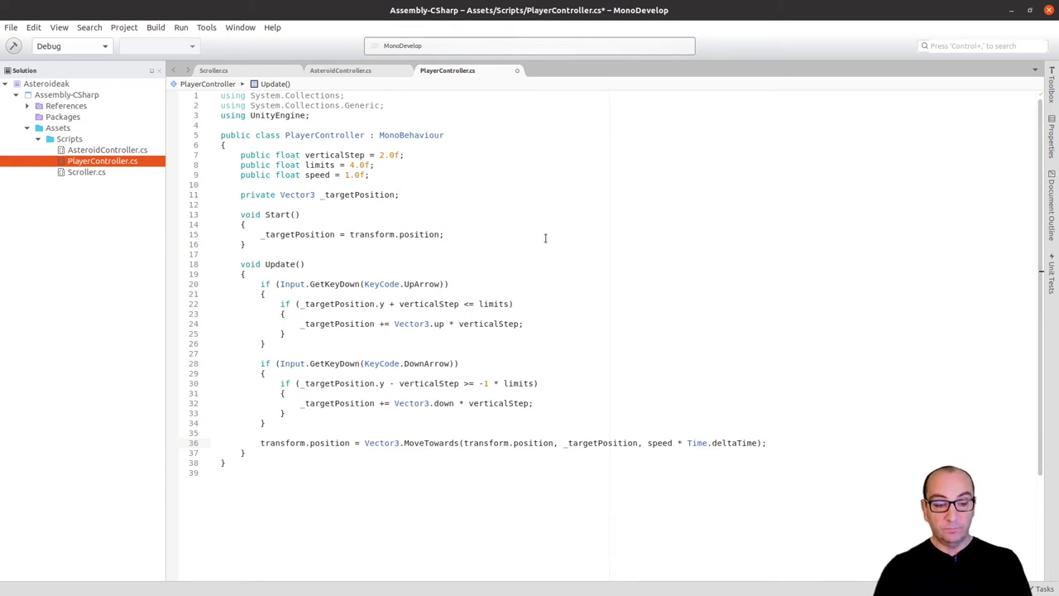
pyautogui.hotkey('ctrl', 's')
pyautogui.hotkey('alt', 'Tab')
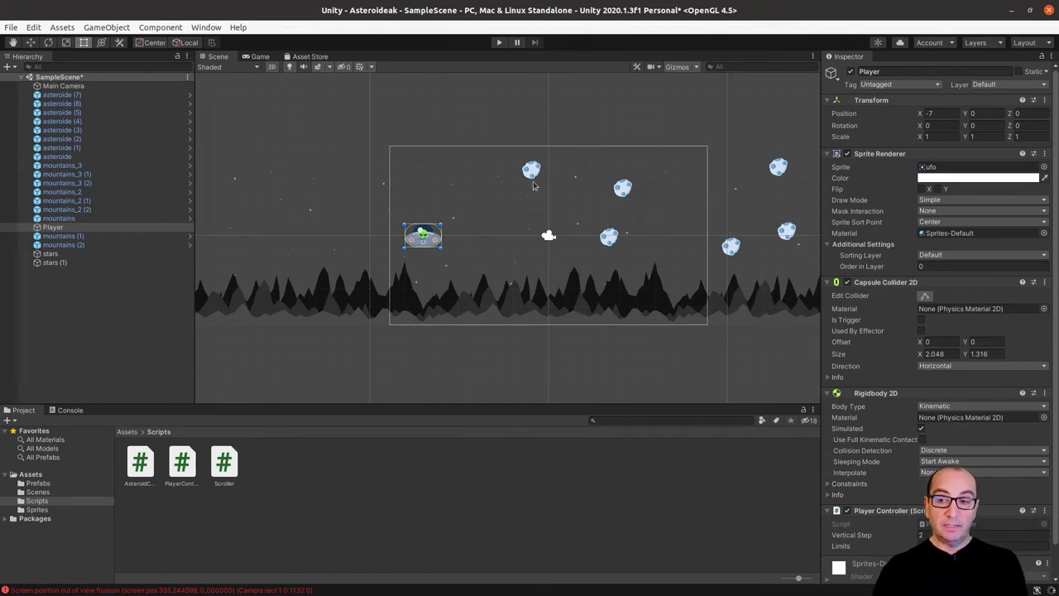
pyautogui.click(499, 43)
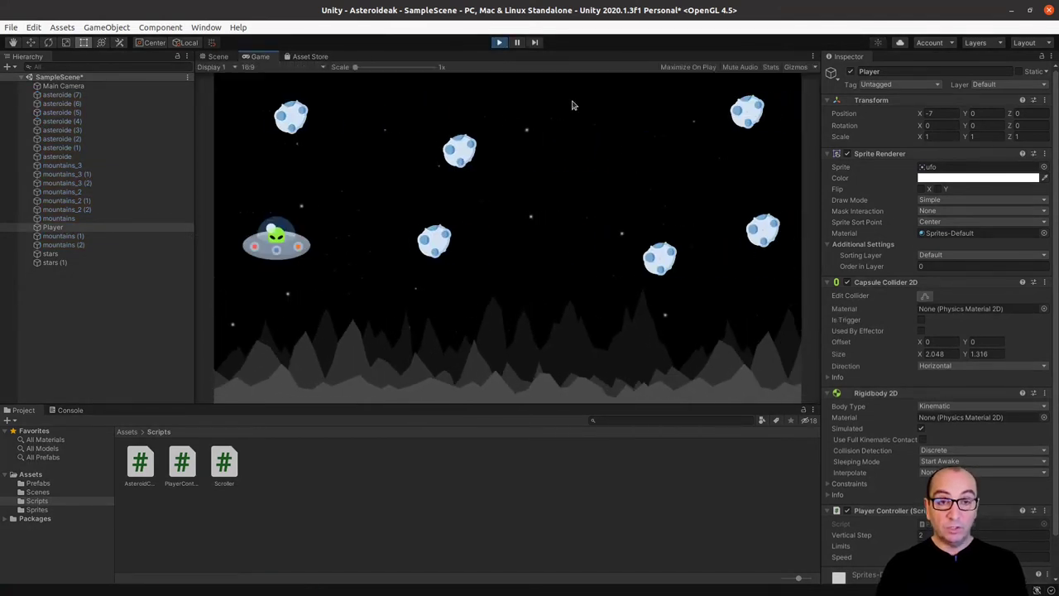
pyautogui.press('Up')
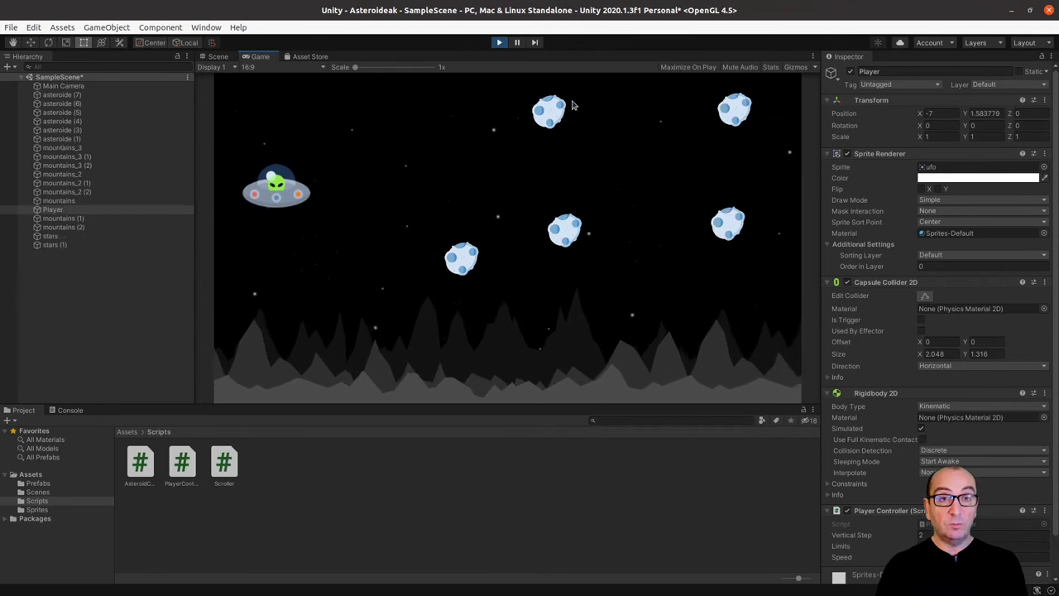
pyautogui.press('Up')
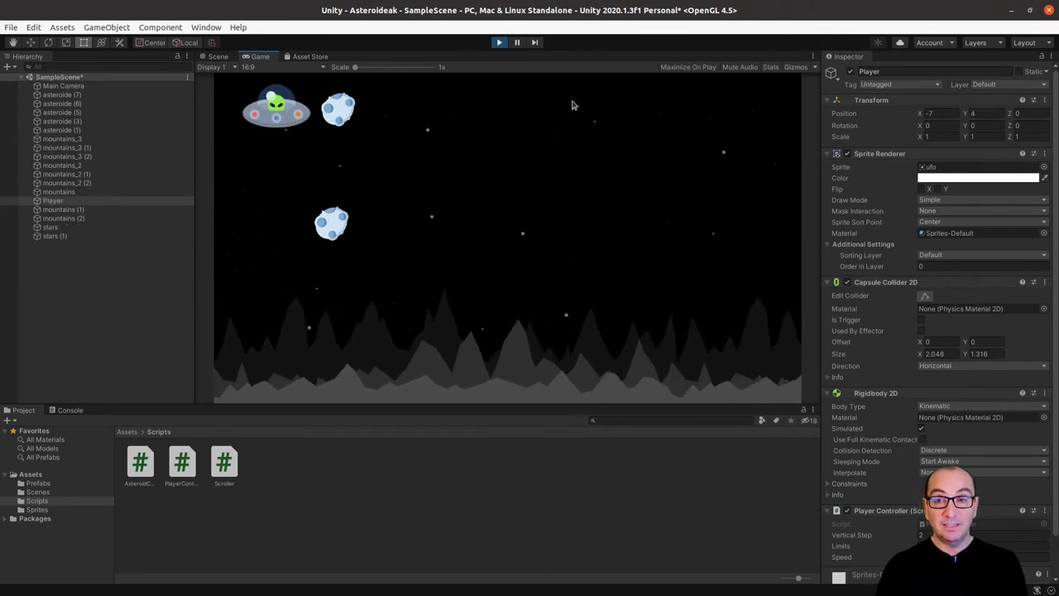
pyautogui.press('Down')
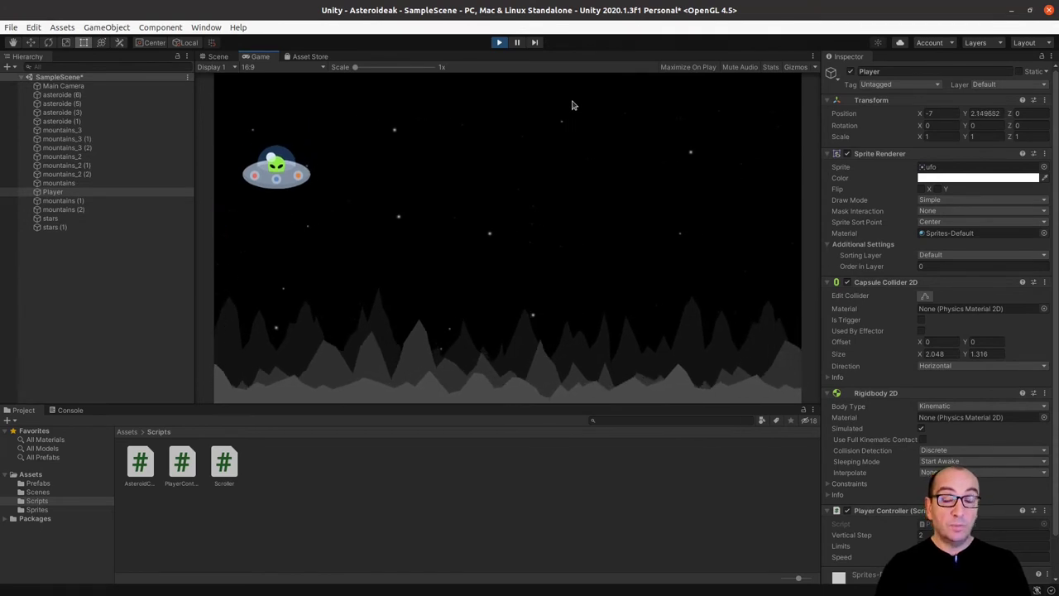
pyautogui.hotkey('ctrl', 'p')
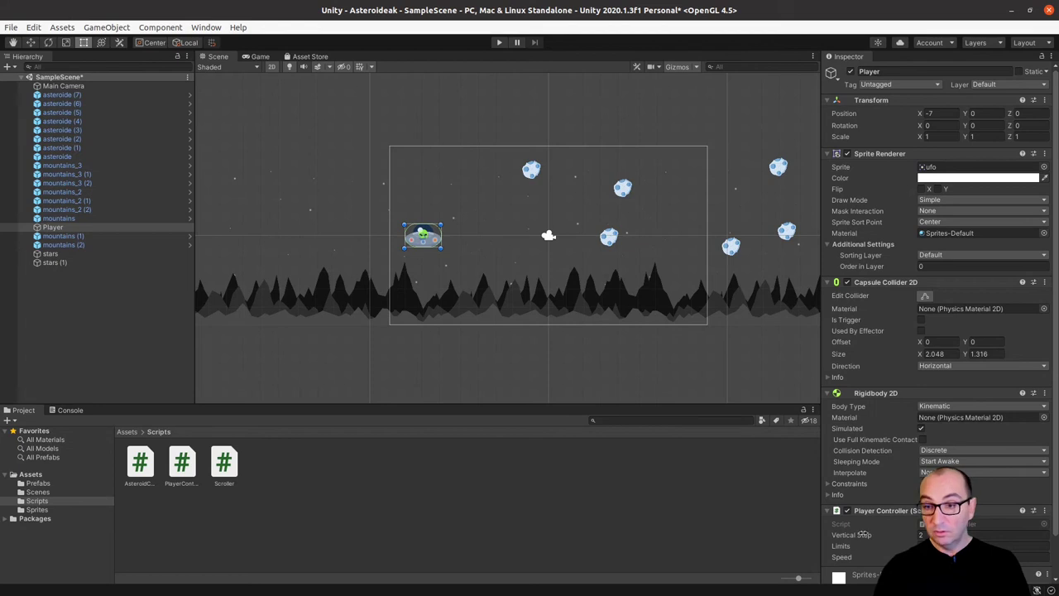
pyautogui.scroll(-2, 877, 514)
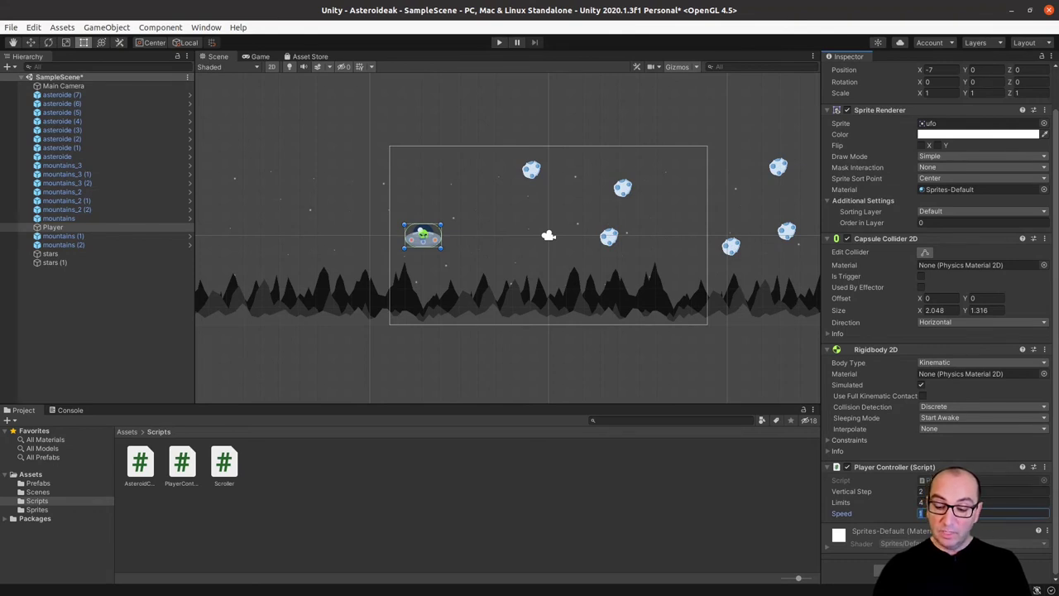
# - Set Speed to 5, then play-test the UFO moving up and down with the arrow keys and stop
pyautogui.write('5')
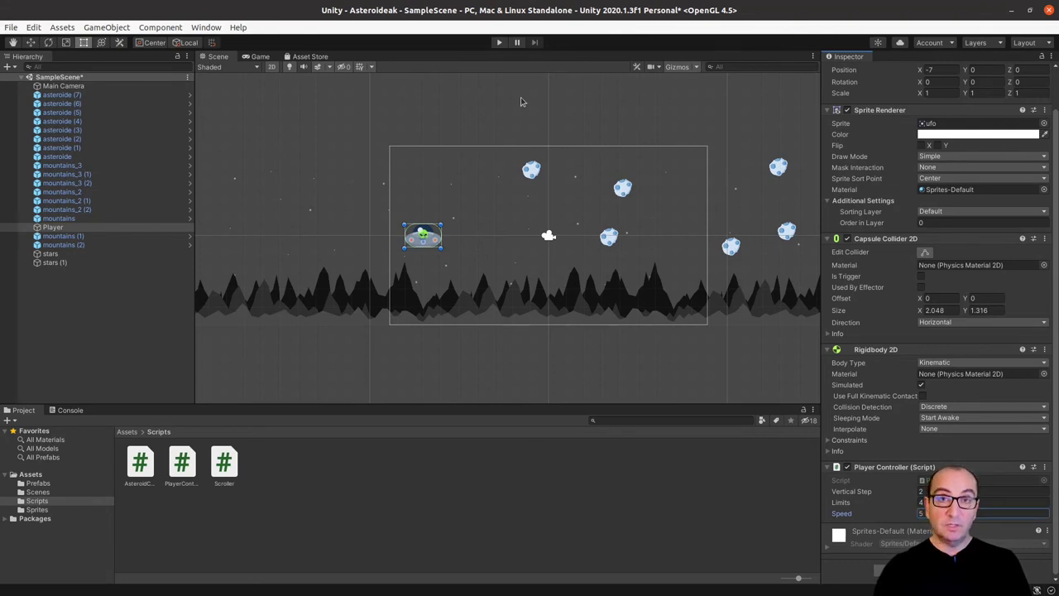
pyautogui.click(499, 42)
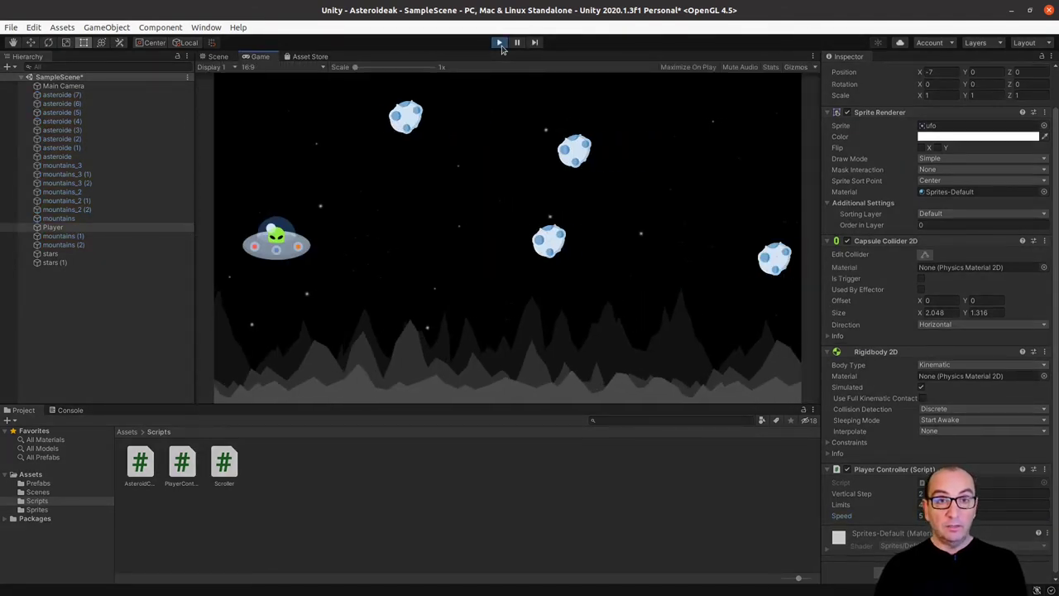
pyautogui.press('Up')
pyautogui.press('Down')
pyautogui.press('Down')
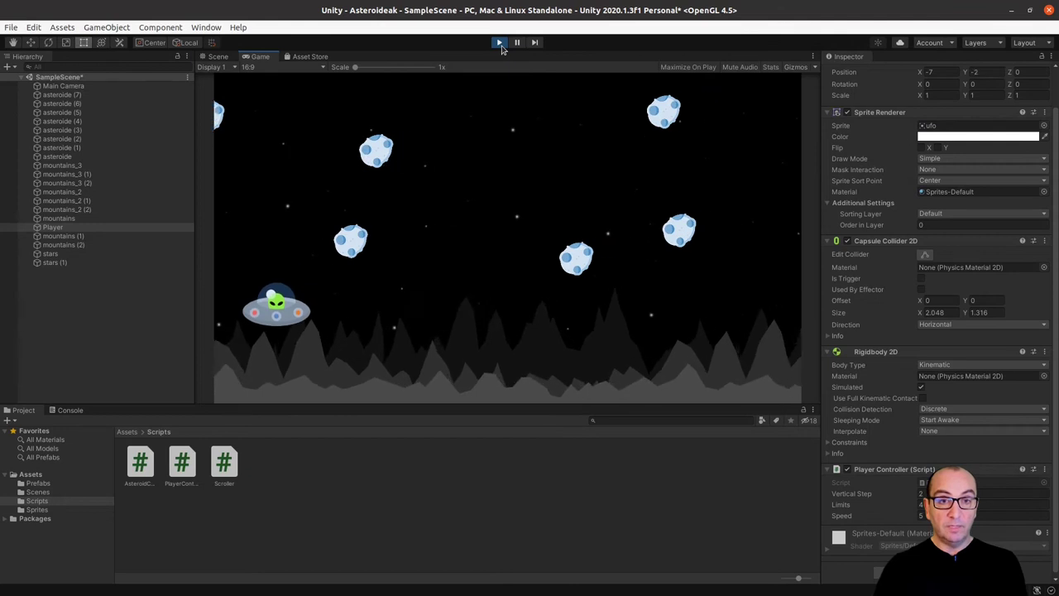
pyautogui.press('Up')
pyautogui.press('Up')
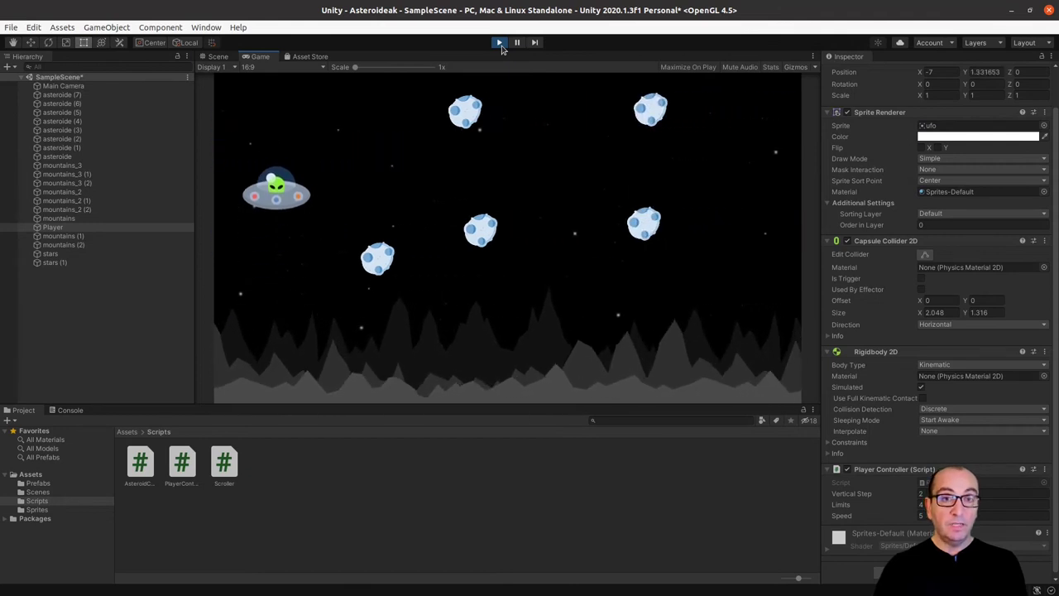
pyautogui.press('Up')
pyautogui.press('Down')
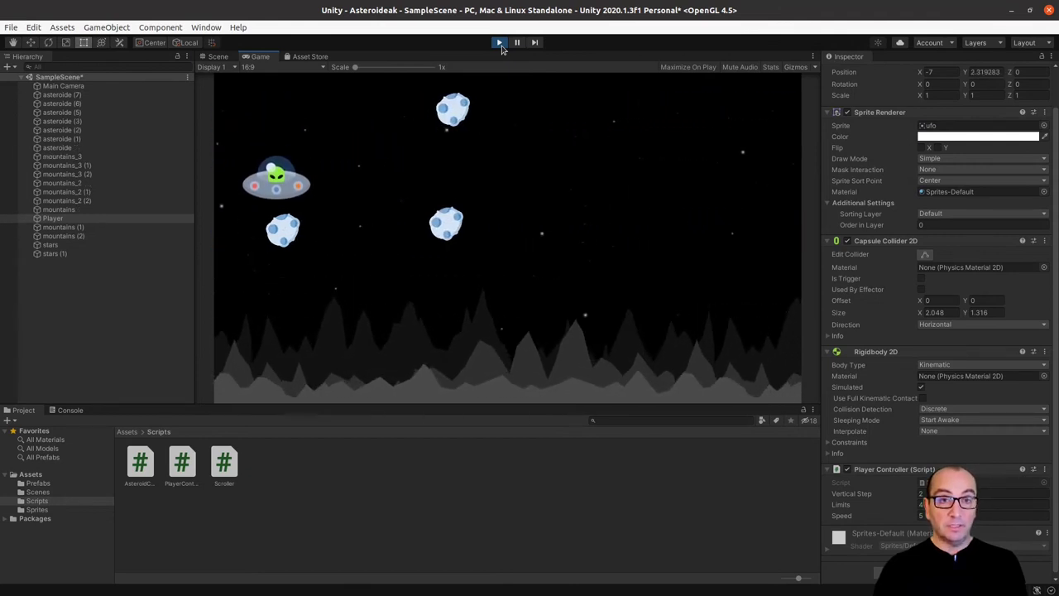
pyautogui.press('Down')
pyautogui.press('Down')
pyautogui.press('Up')
pyautogui.press('Up')
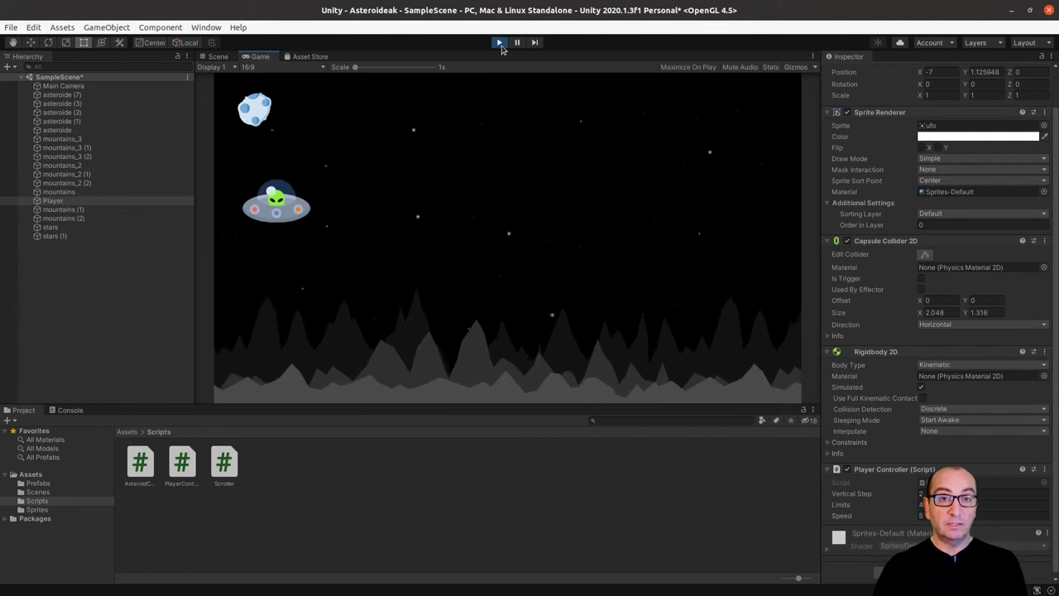
pyautogui.press('Up')
pyautogui.click(501, 47)
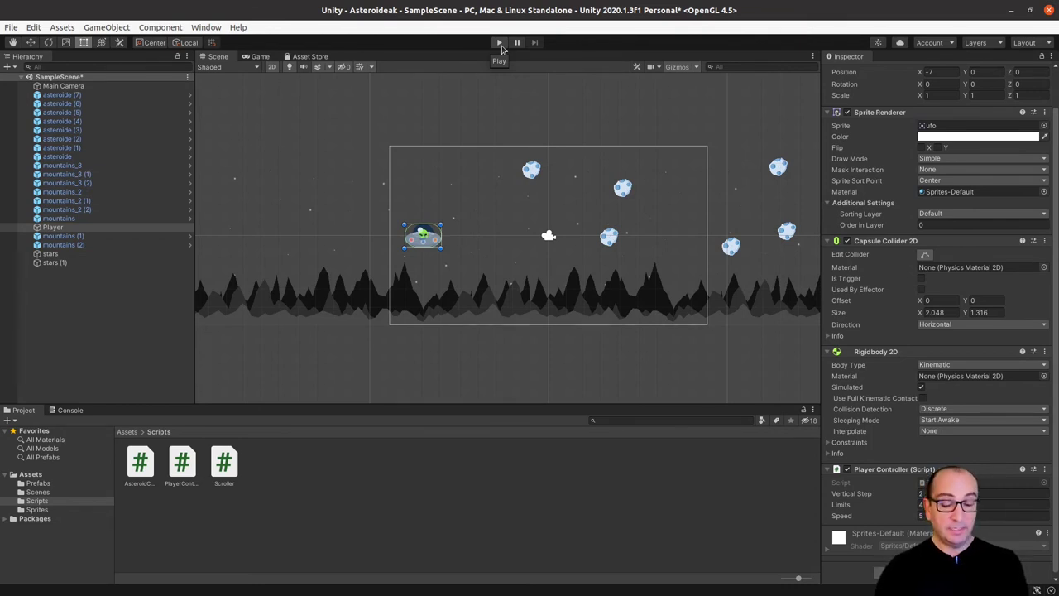
pyautogui.click(501, 49)
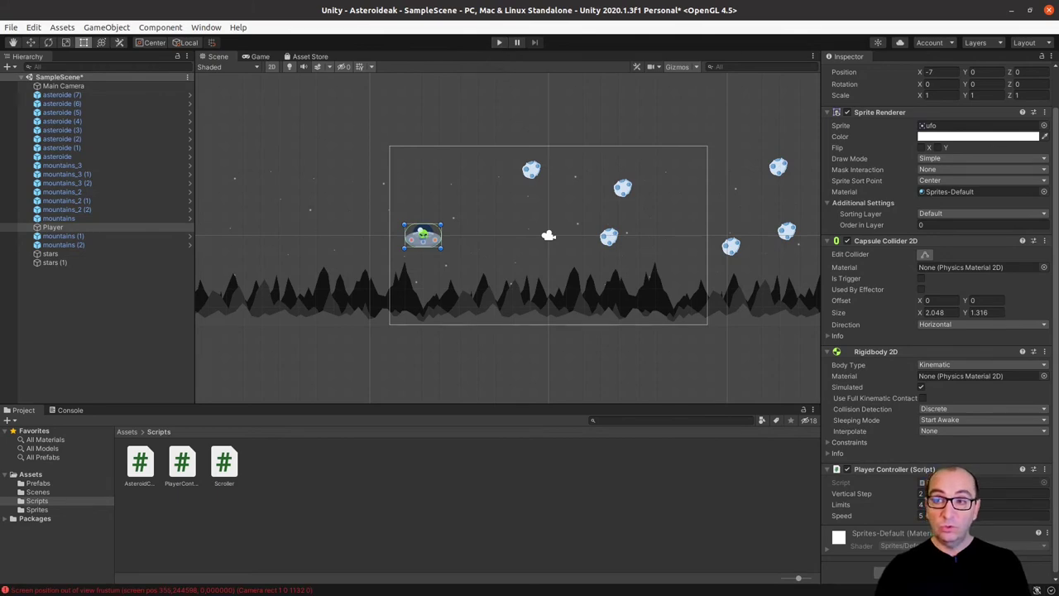
# - Add public int lives = 2; below the speed field in PlayerController.cs, then view AsteroidController.cs
pyautogui.hotkey('alt', 'Tab')
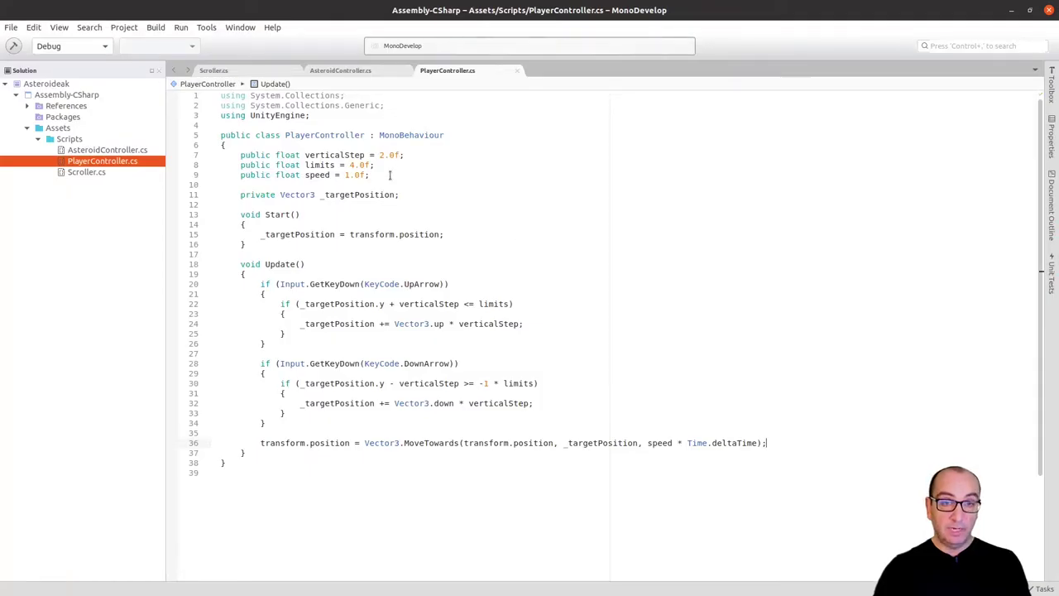
pyautogui.click(389, 175)
pyautogui.click(397, 183)
pyautogui.press('Return')
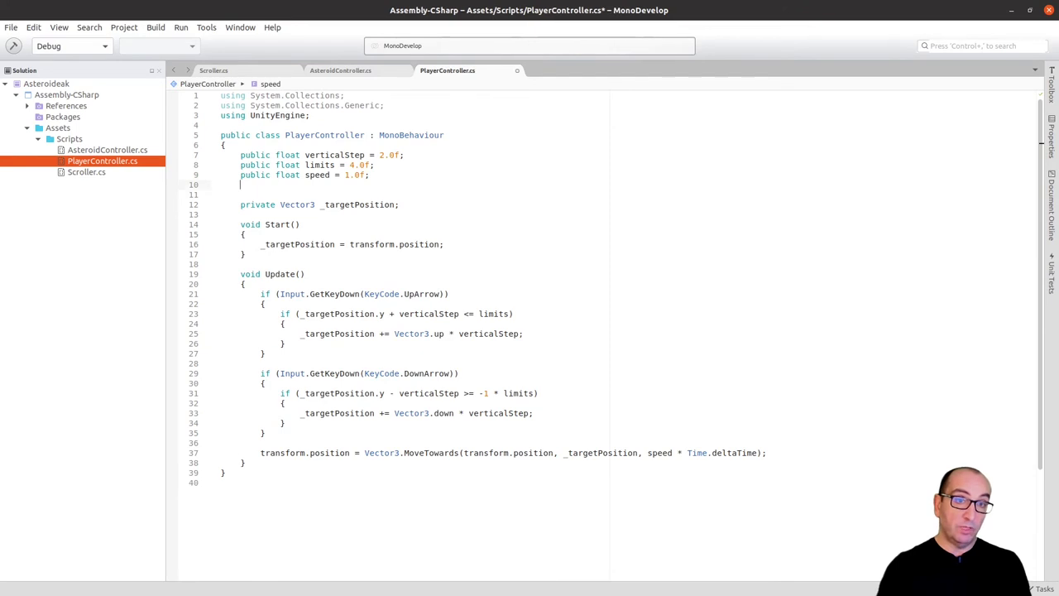
pyautogui.hotkey('ctrl', 'space')
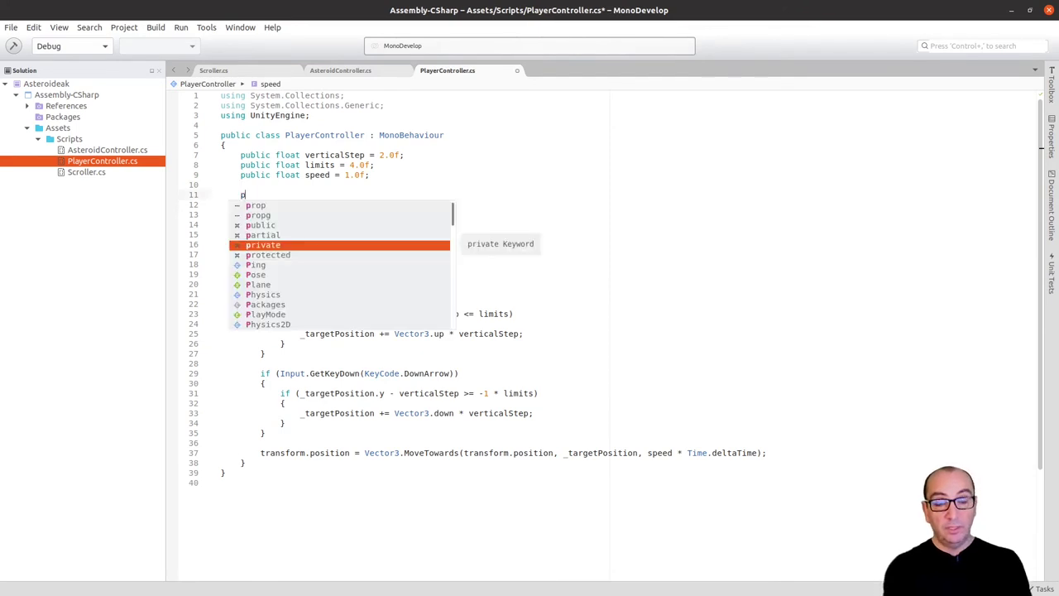
pyautogui.press('Escape')
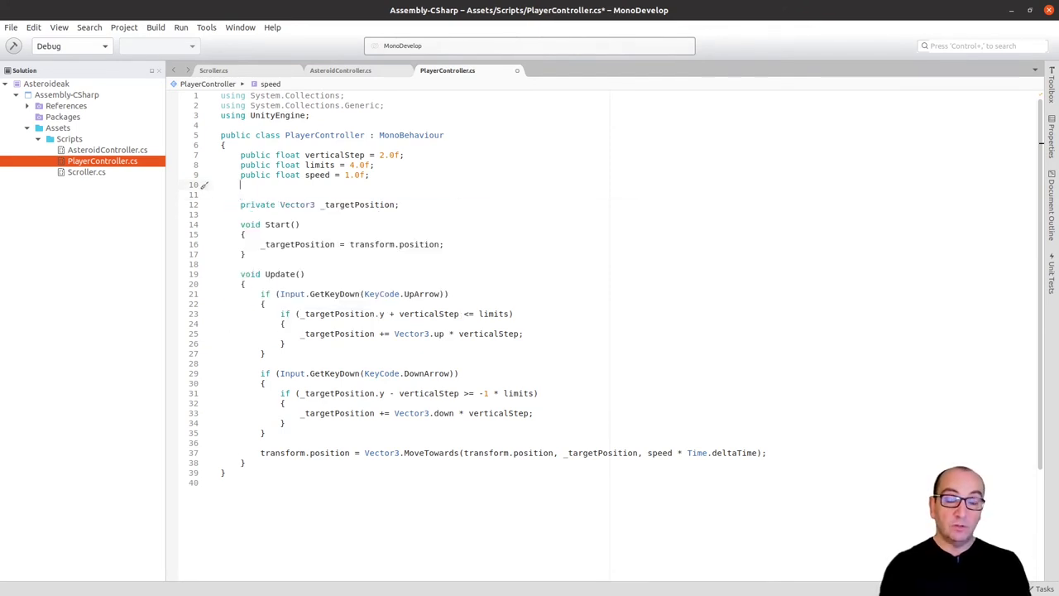
pyautogui.write('pu')
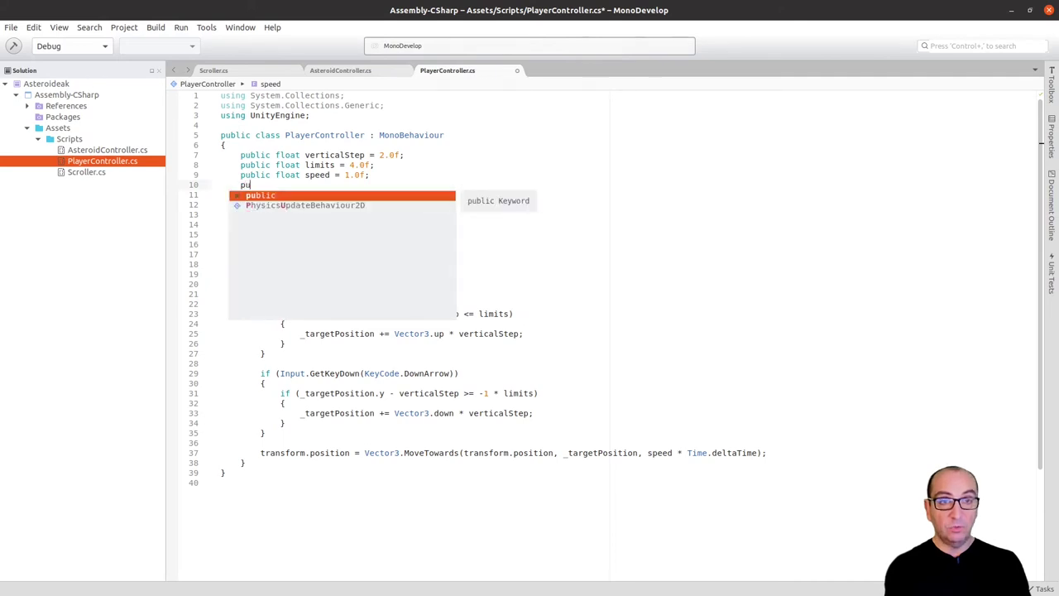
pyautogui.write('blic int ')
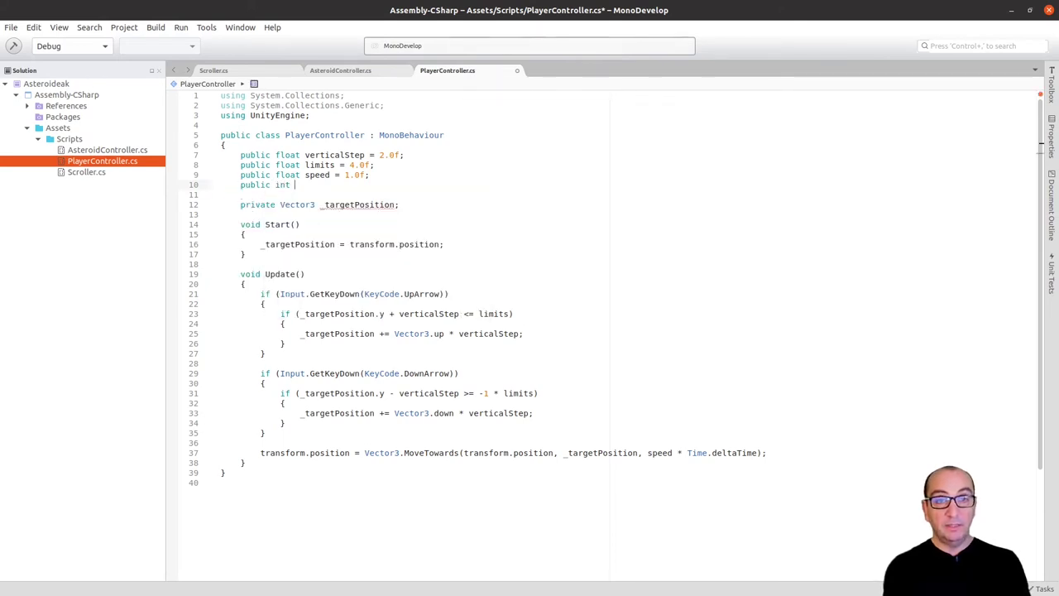
pyautogui.write('lives')
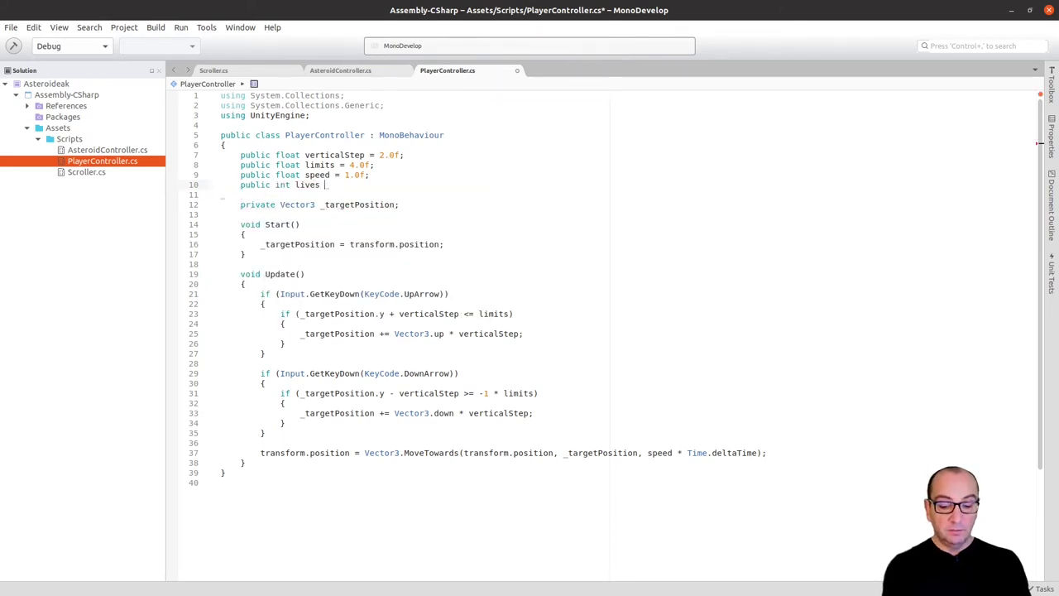
pyautogui.write(' = 2')
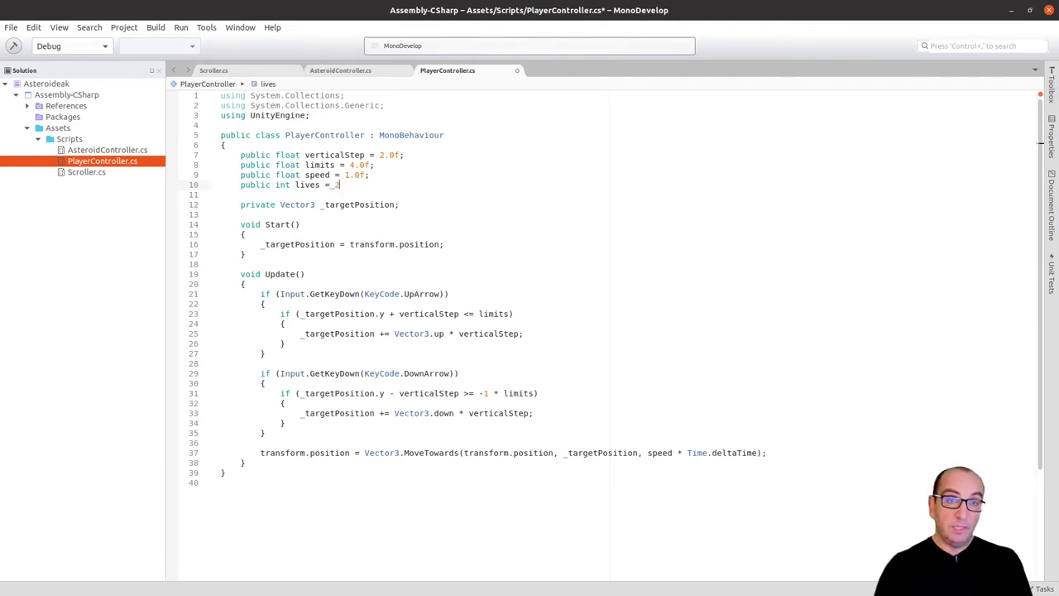
pyautogui.write(';')
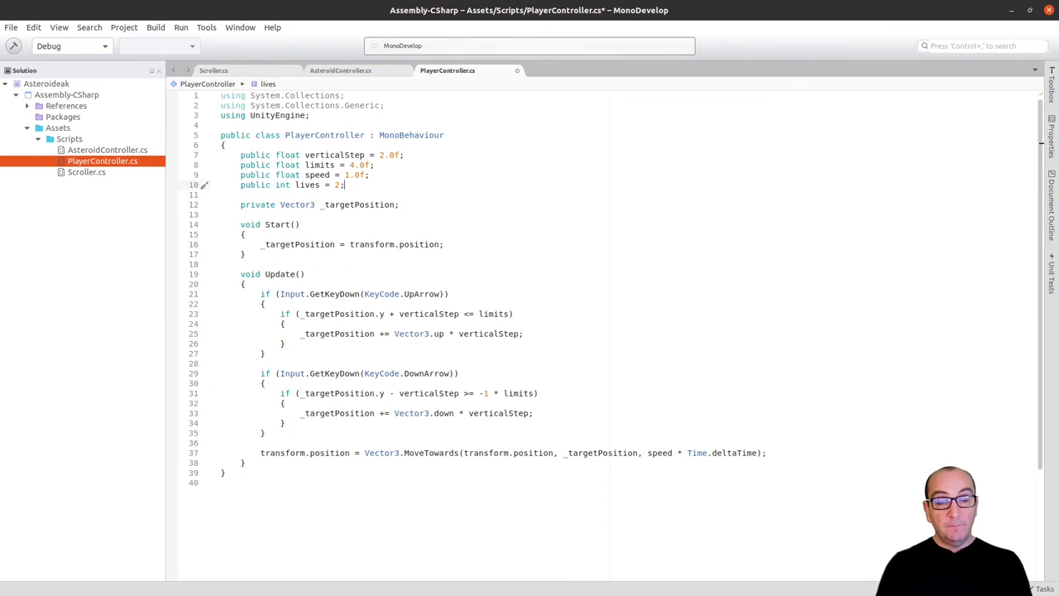
pyautogui.press('Down')
pyautogui.press('Down')
pyautogui.press('Down')
pyautogui.press('Up')
pyautogui.press('Up')
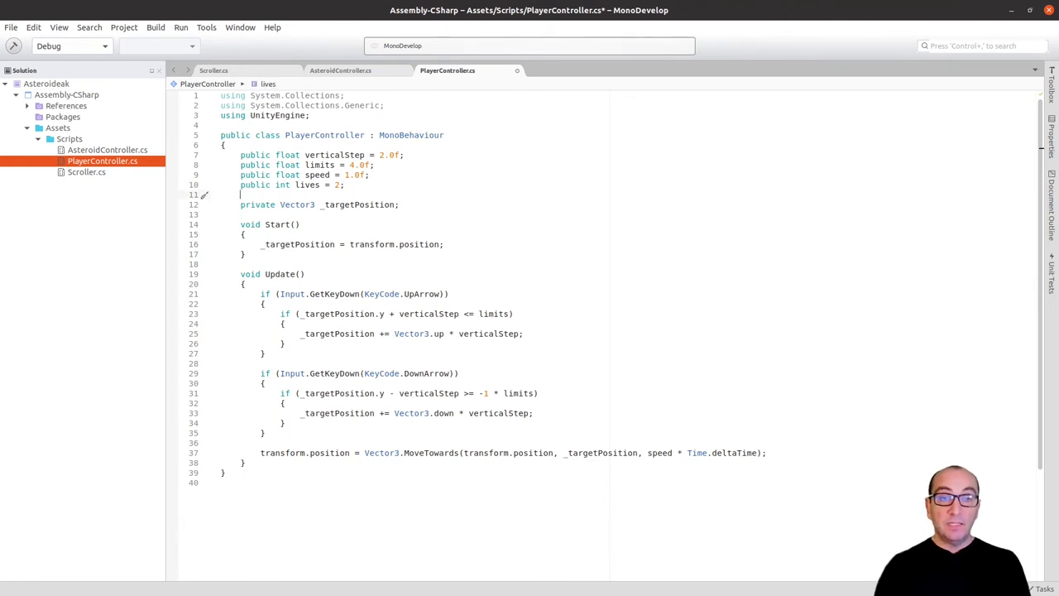
pyautogui.click(383, 185)
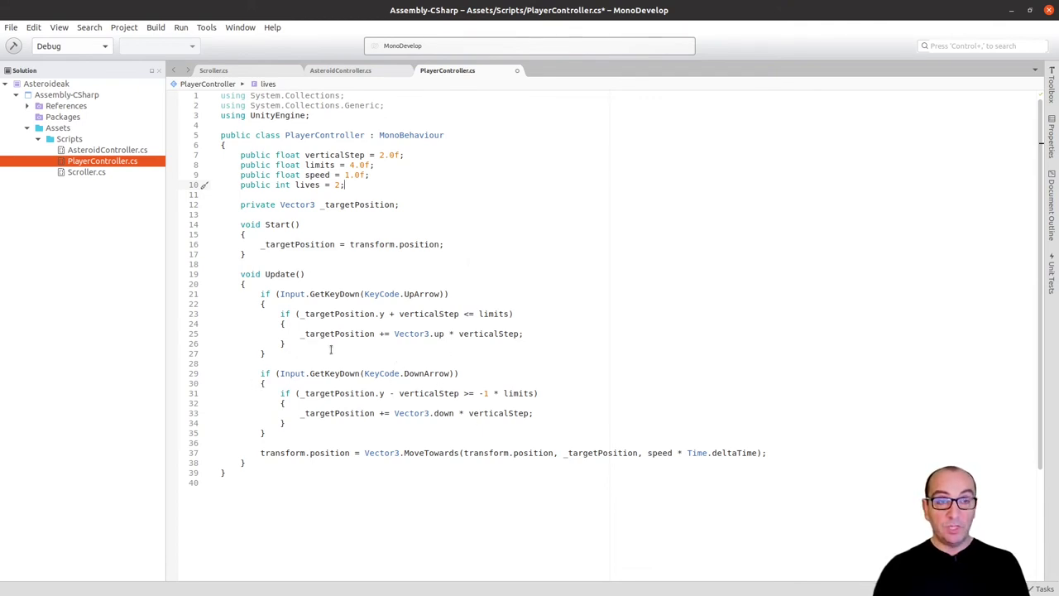
pyautogui.click(366, 73)
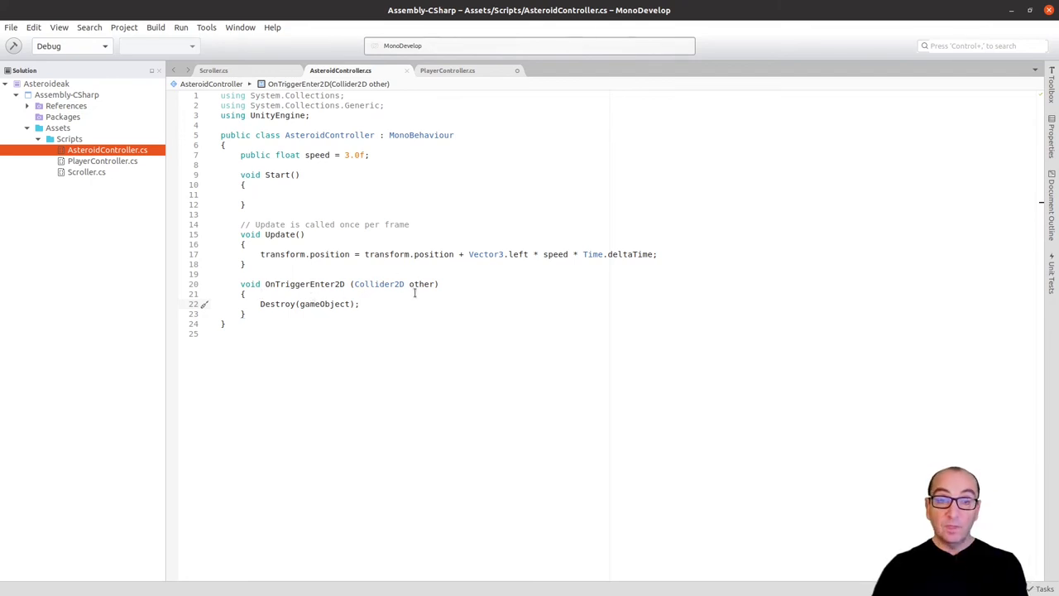
# - Tick Is Trigger on the player's Capsule Collider 2D and cut OnTriggerEnter2D from AsteroidController.cs
pyautogui.moveTo(436, 284); pyautogui.dragTo(409, 283)
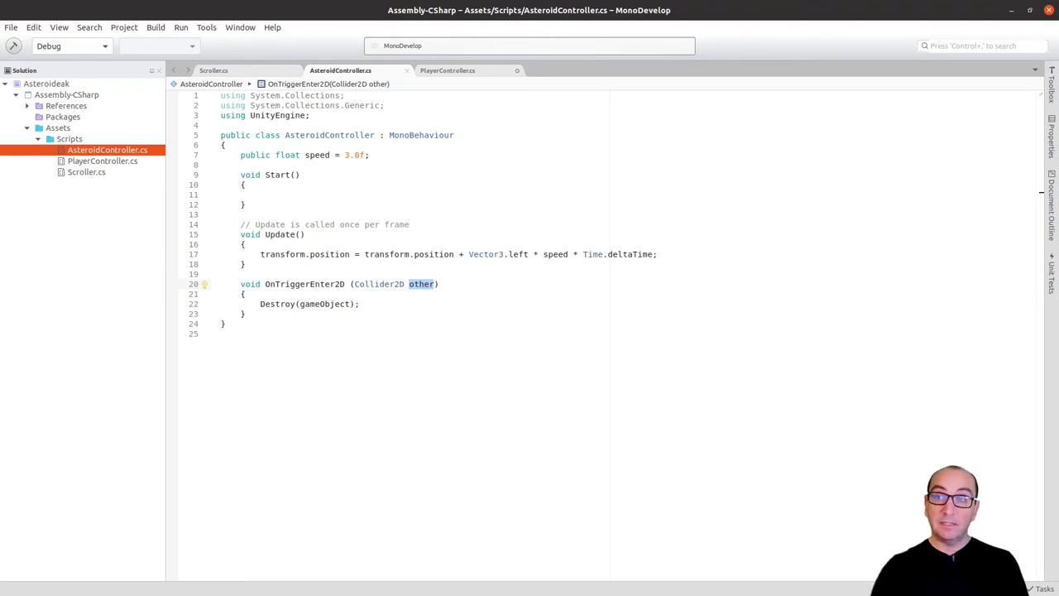
pyautogui.hotkey('alt', 'Tab')
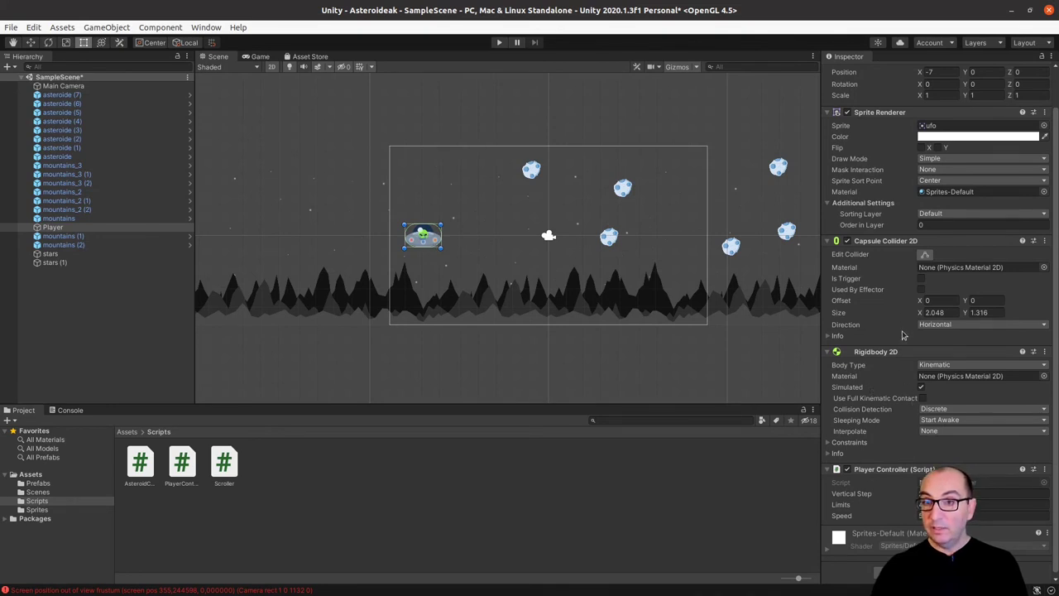
pyautogui.click(921, 279)
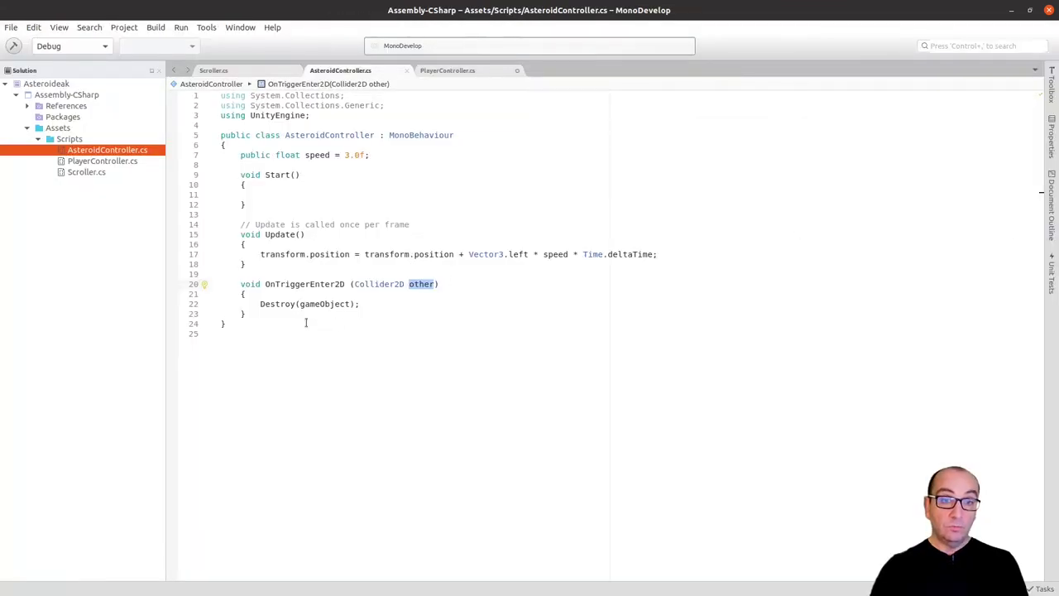
pyautogui.moveTo(260, 318); pyautogui.dragTo(231, 274)
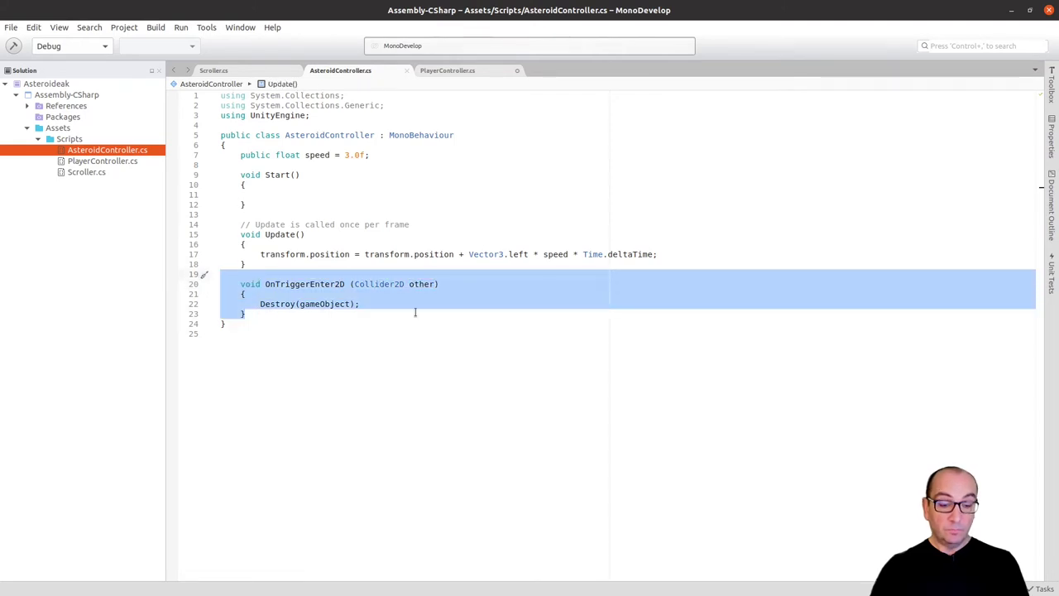
pyautogui.press('Delete')
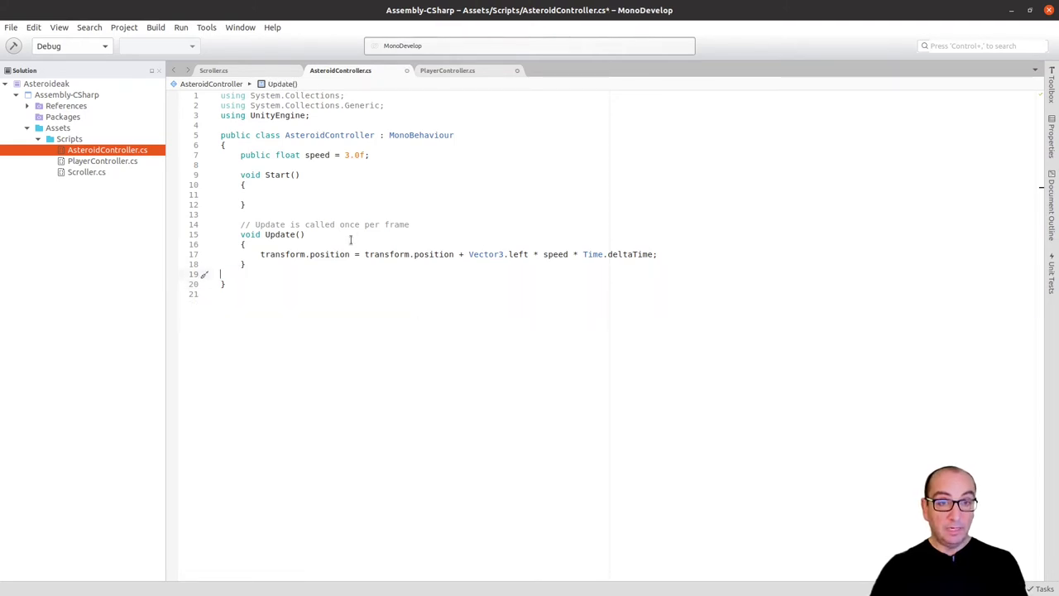
# - Paste the OnTriggerEnter2D method into PlayerController.cs just after Update()
pyautogui.click(475, 73)
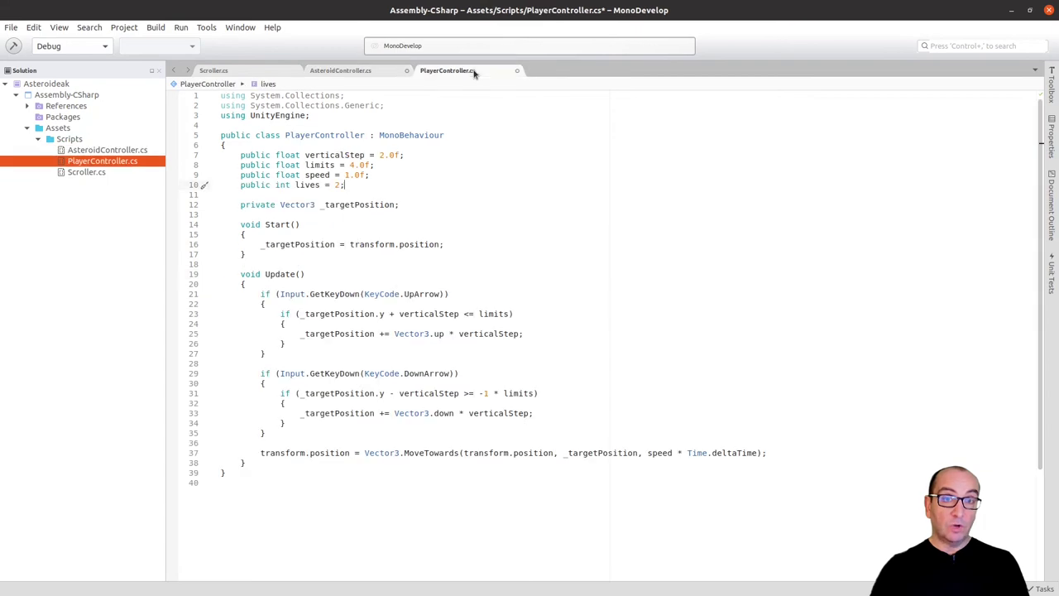
pyautogui.click(261, 463)
pyautogui.press('Return')
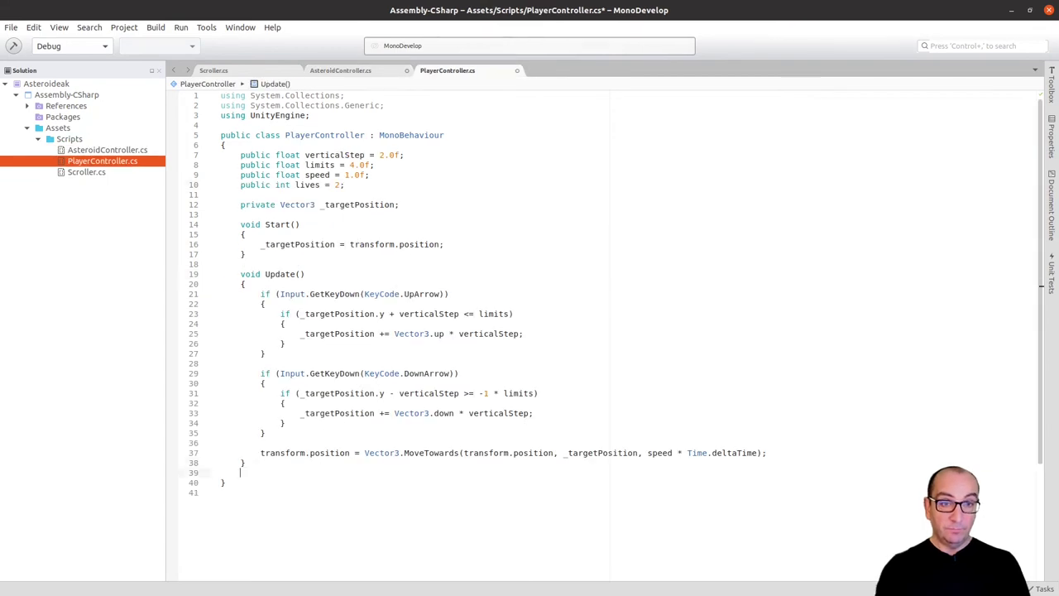
pyautogui.write('void OnTriggerEnter2D(Collider2D other)     {         Destroy(gameObject);     }')
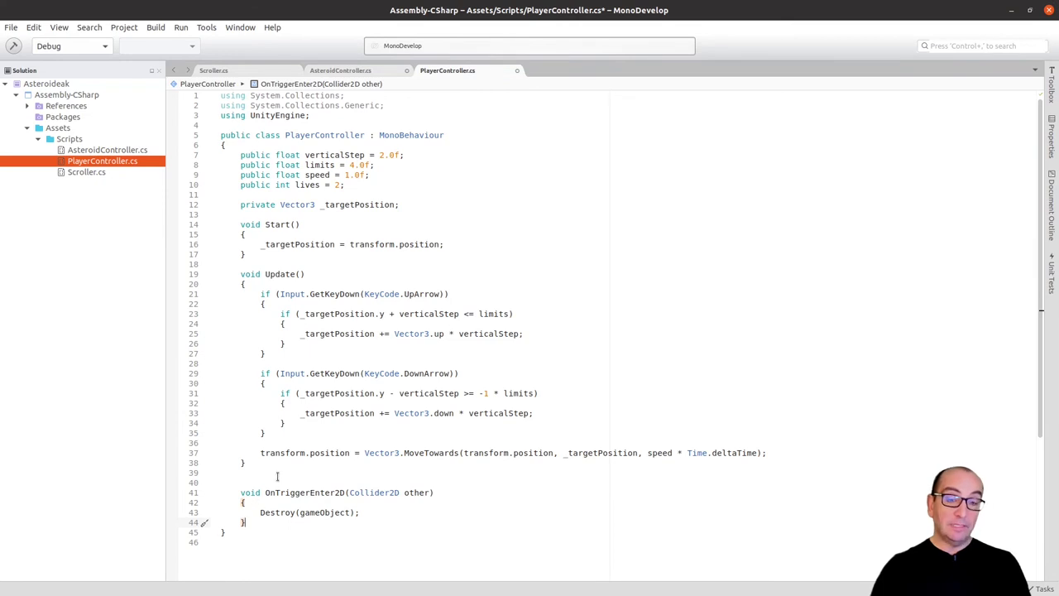
pyautogui.scroll(-3, 402, 470)
pyautogui.scroll(-2, 402, 469)
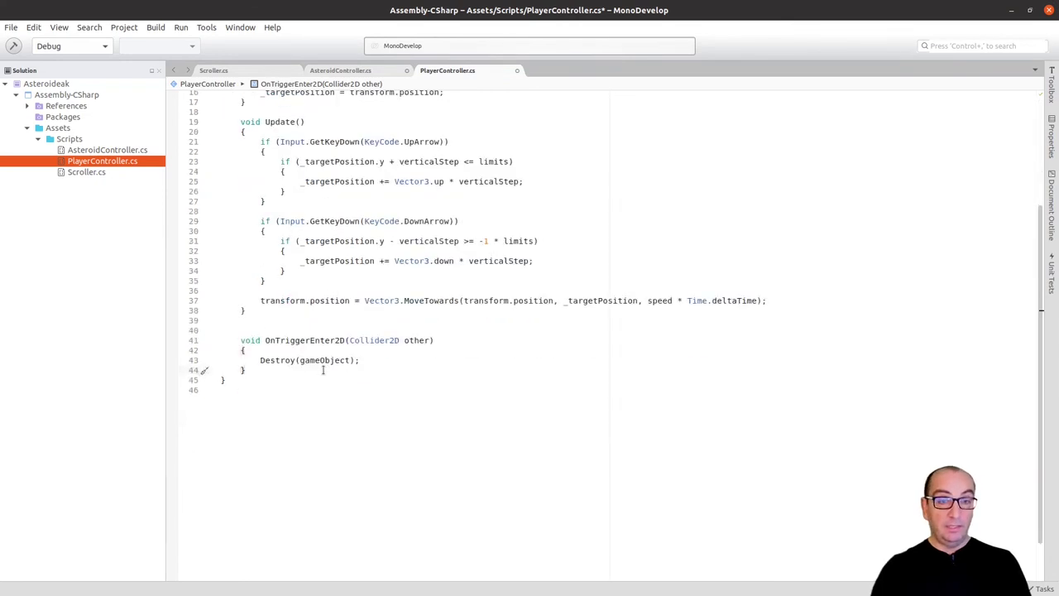
# - Insert lives -= 1; at the top of the handler and select Destroy's gameObject argument
pyautogui.click(282, 353)
pyautogui.press('Return')
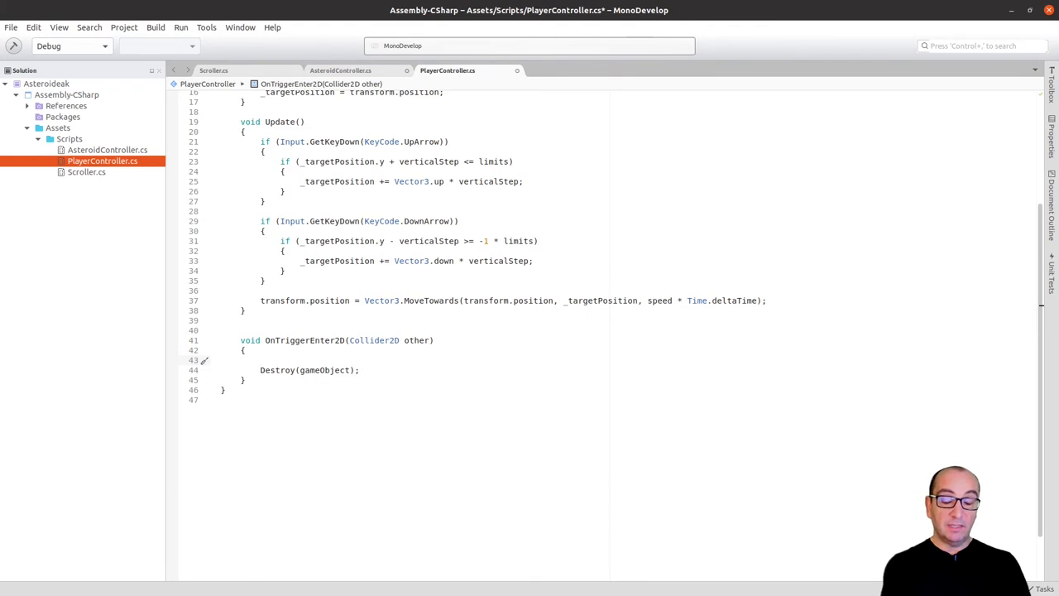
pyautogui.write('li')
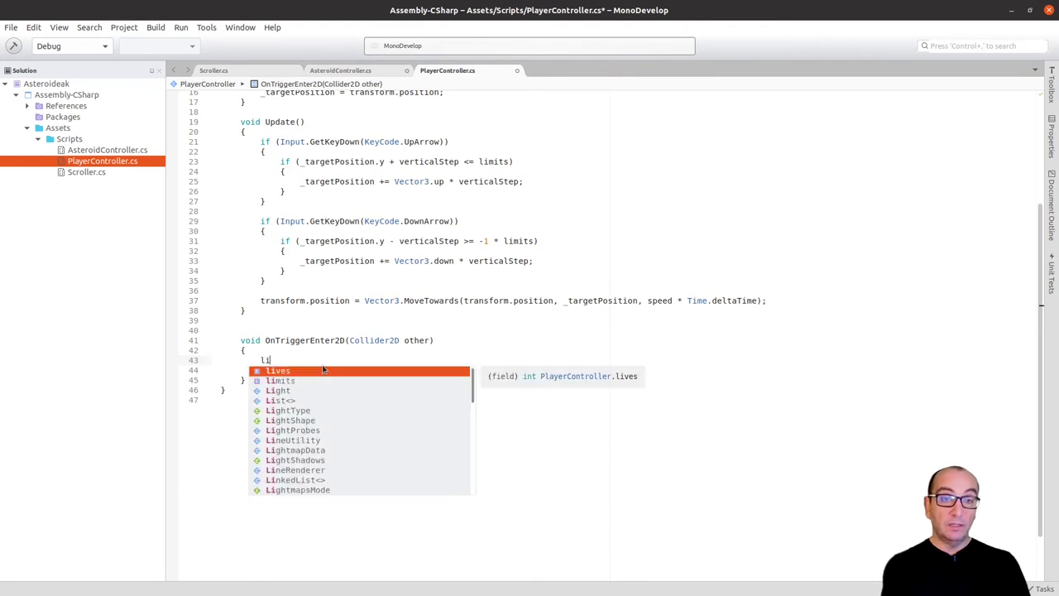
pyautogui.write('ves ')
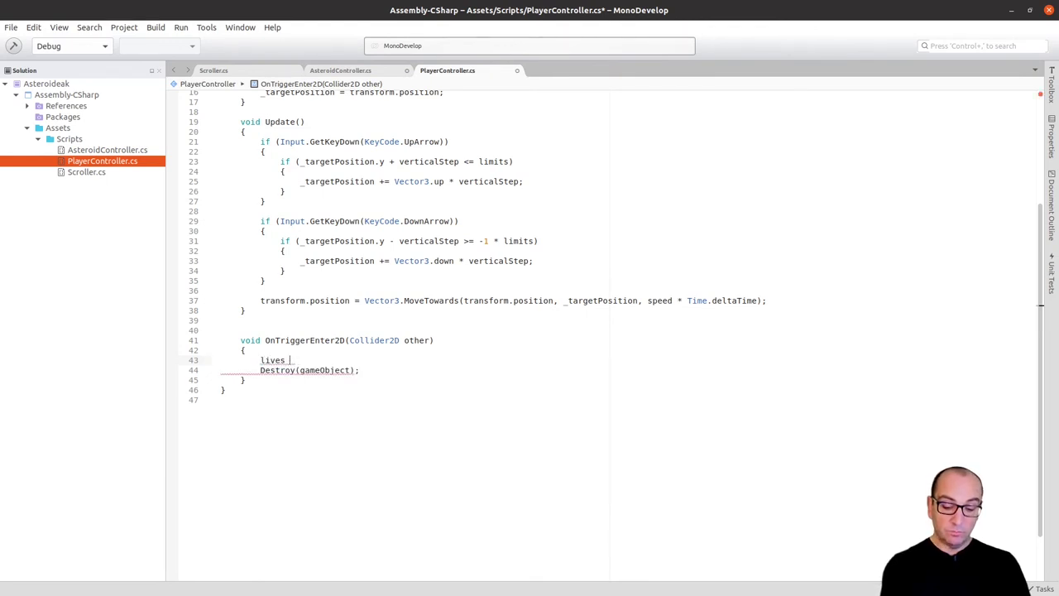
pyautogui.write('-= 1')
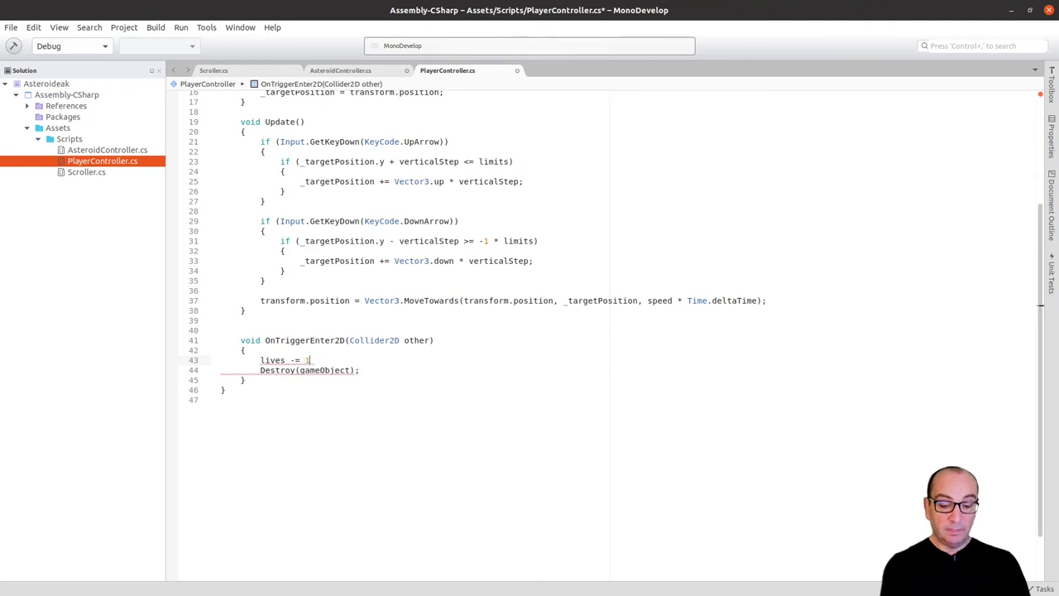
pyautogui.write(';')
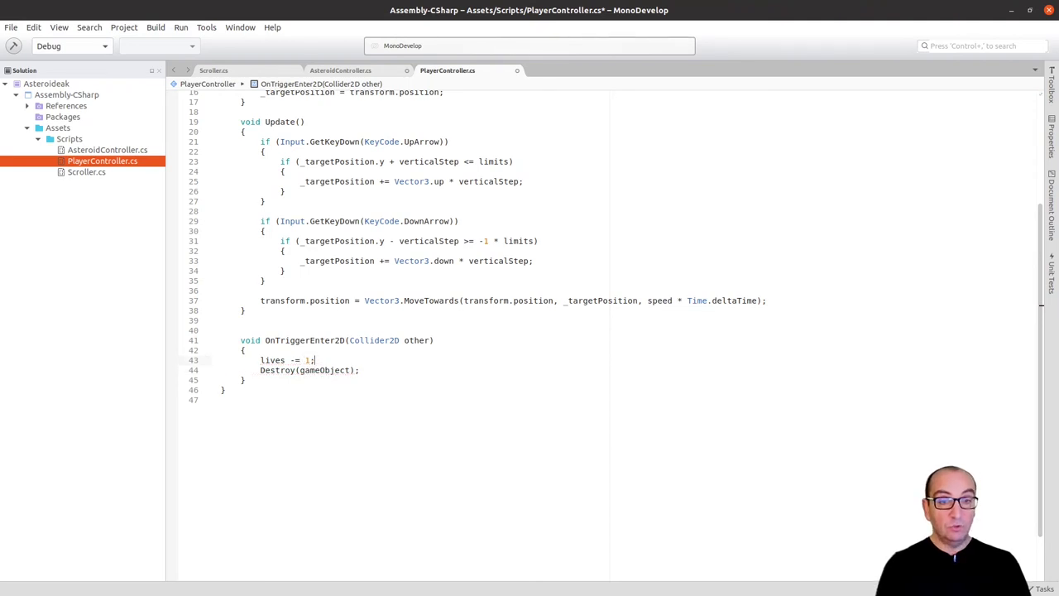
pyautogui.press('Return')
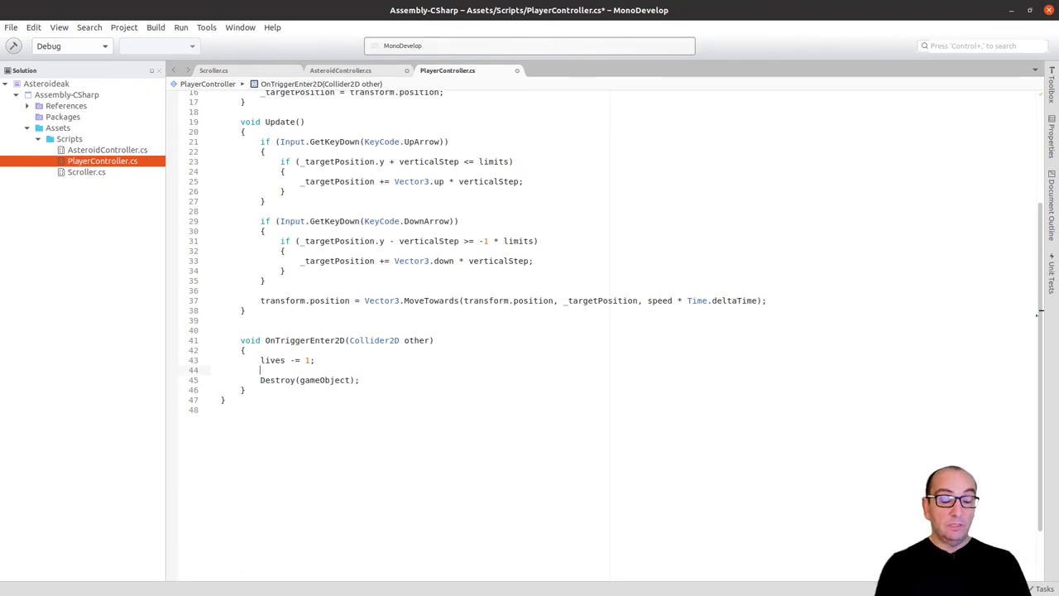
pyautogui.click(271, 379)
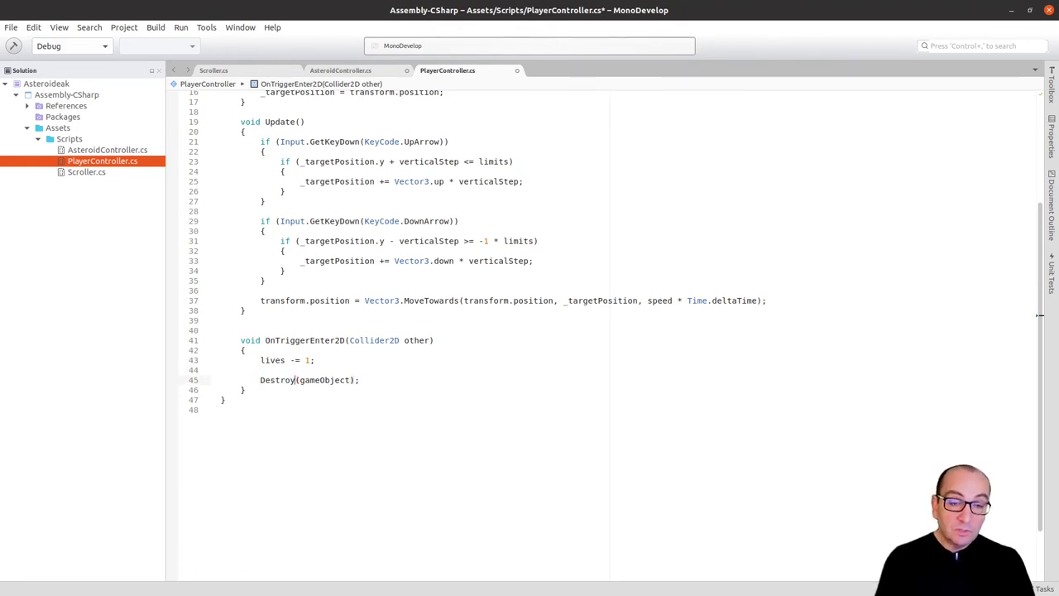
pyautogui.doubleClick(325, 380)
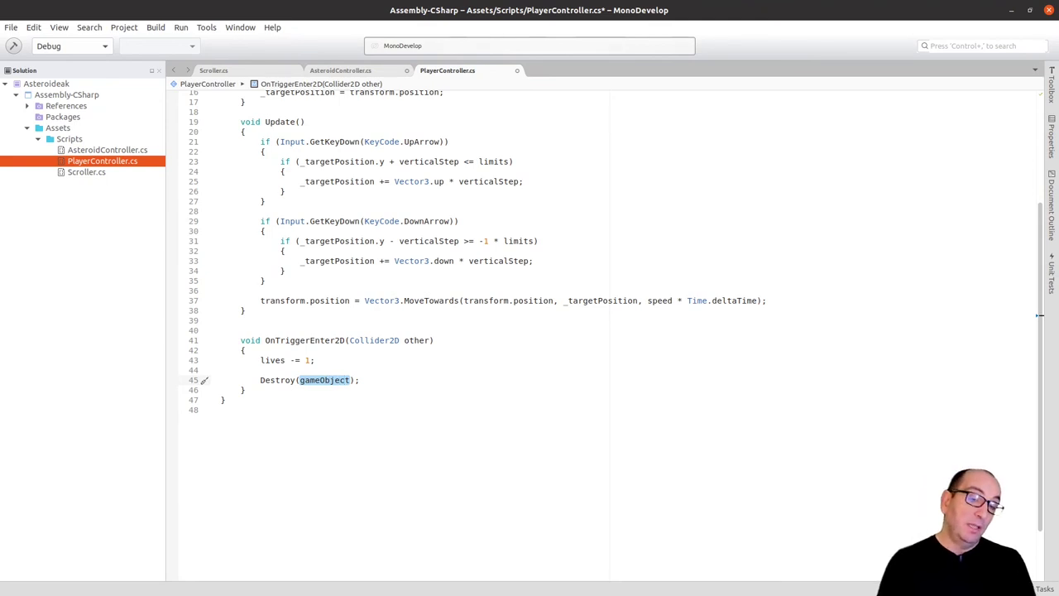
pyautogui.click(314, 359)
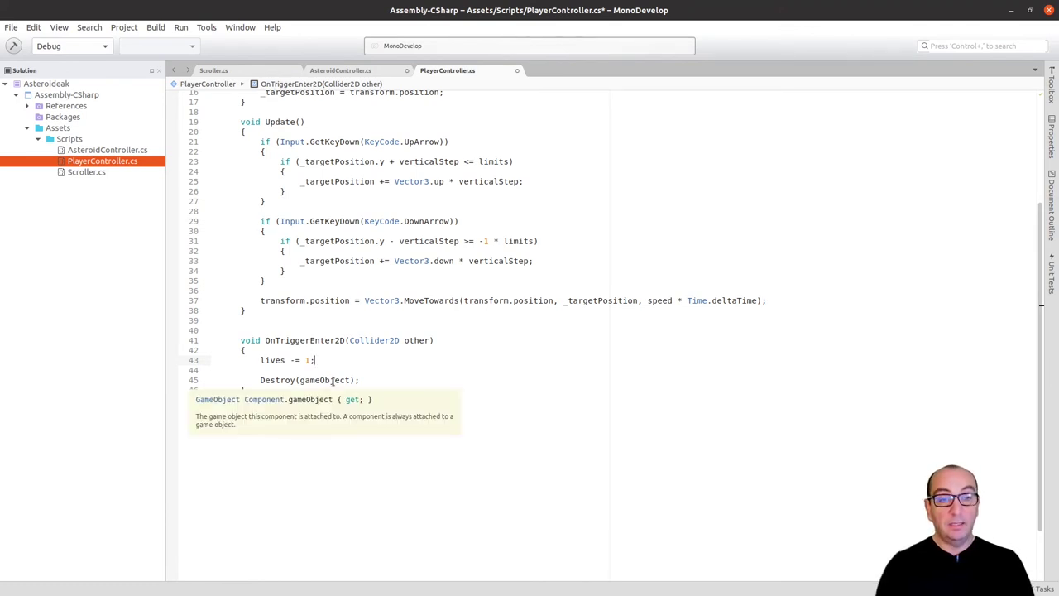
pyautogui.doubleClick(332, 380)
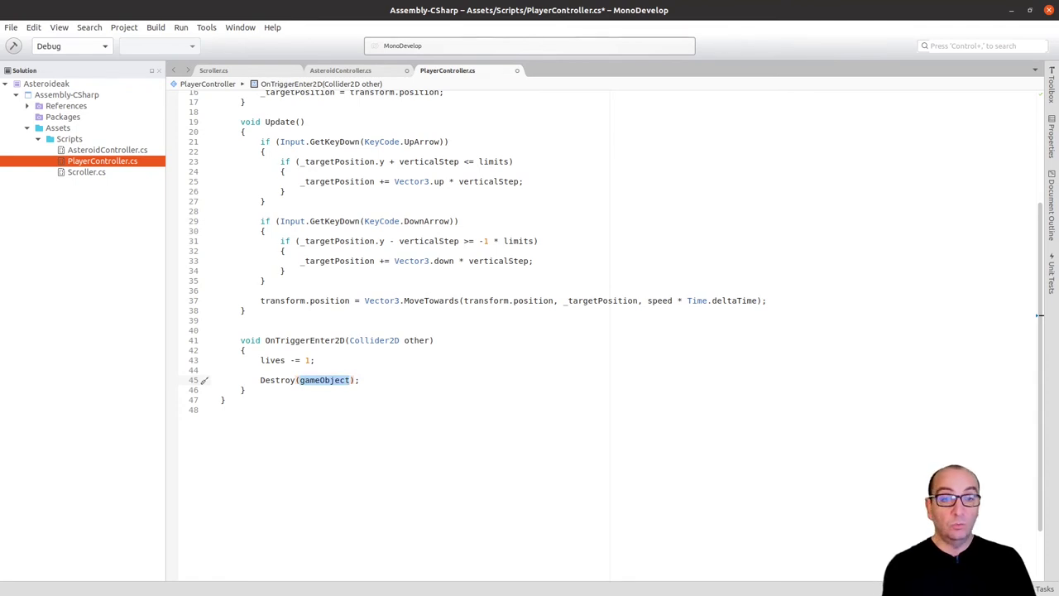
# - Change the Destroy argument to other.gameObject and remove the blank line above it
pyautogui.write('other.')
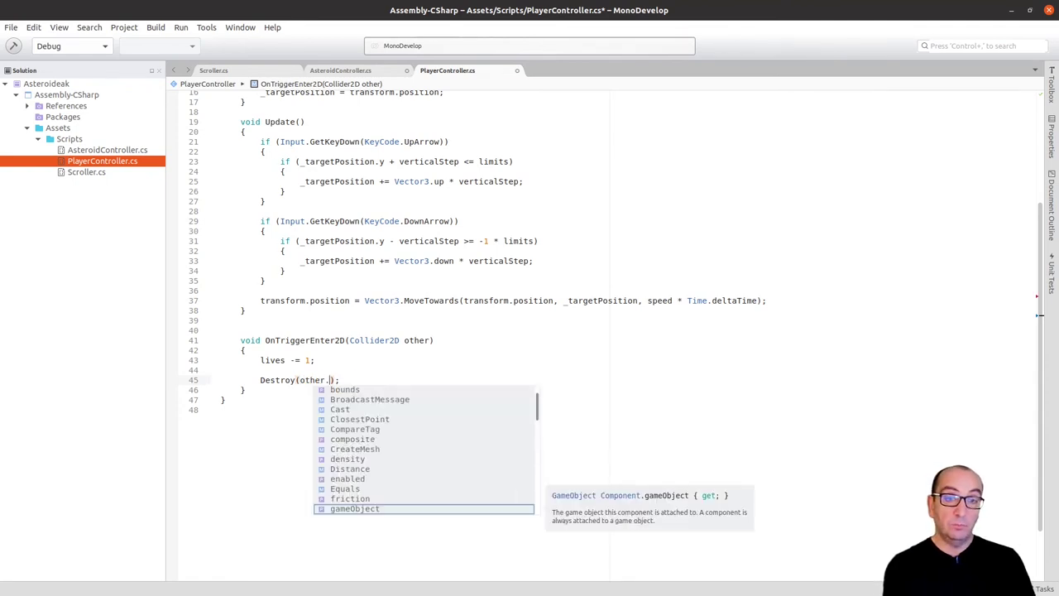
pyautogui.write('ga')
pyautogui.press('Return')
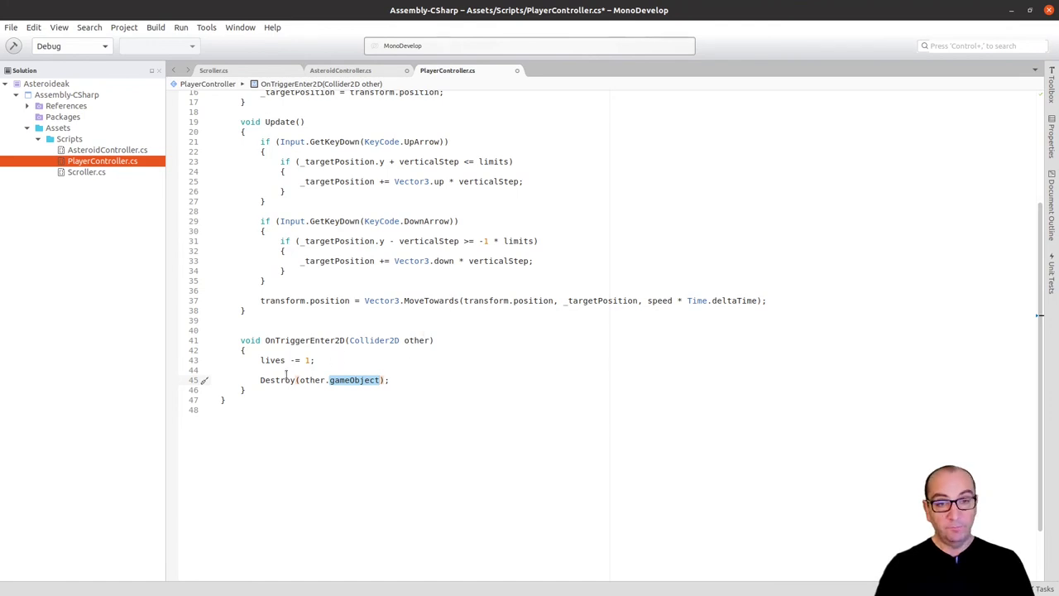
pyautogui.click(325, 361)
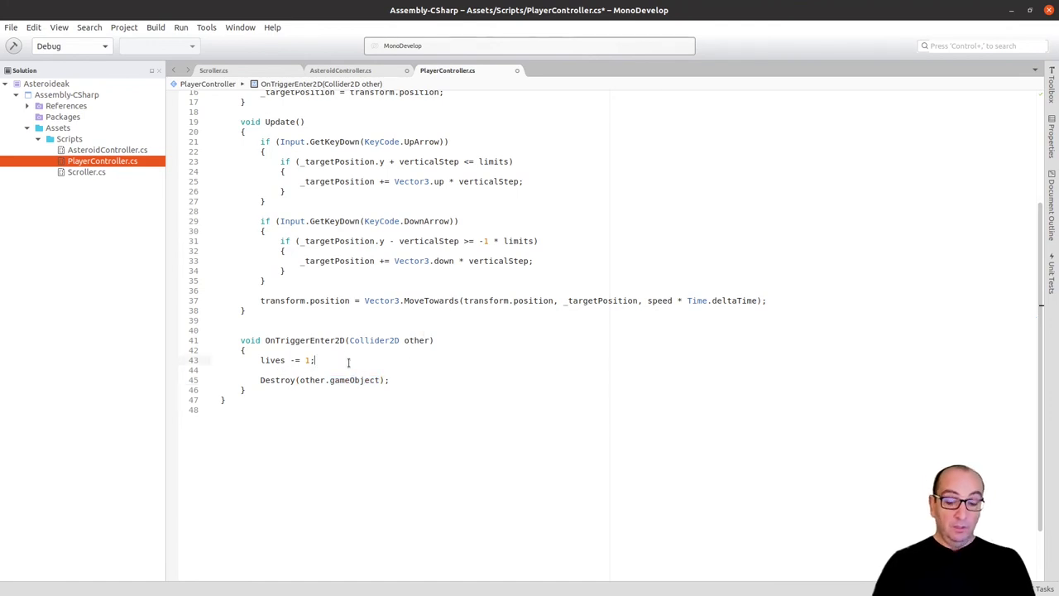
pyautogui.press('Down')
pyautogui.hotkey('ctrl', 'd')
# - Add if (lives < 0) { Destroy(gameObject); } below it and save PlayerController.cs
pyautogui.press('End')
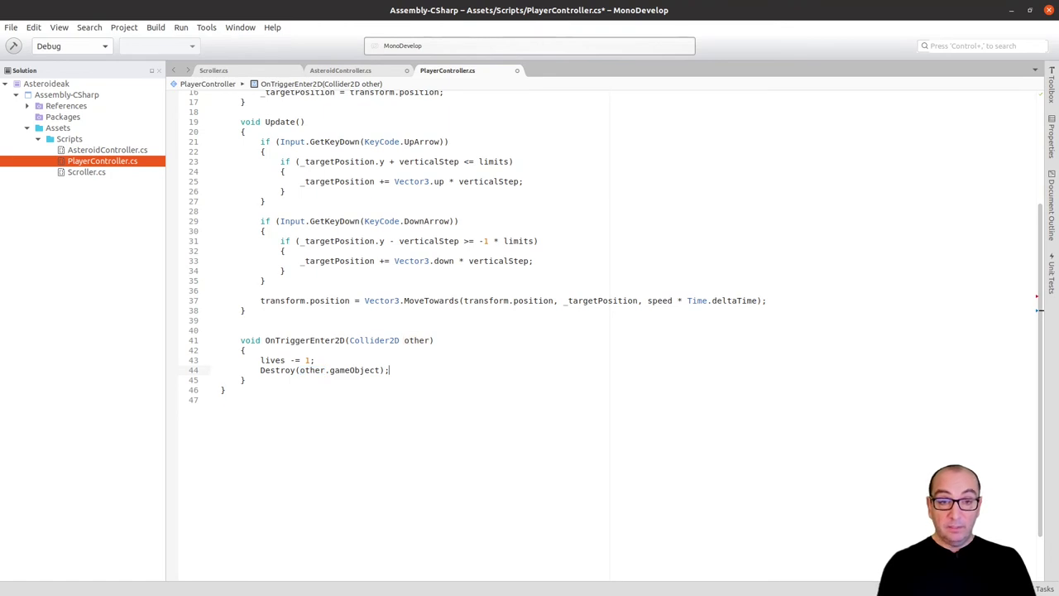
pyautogui.press('Return')
pyautogui.write('if (li')
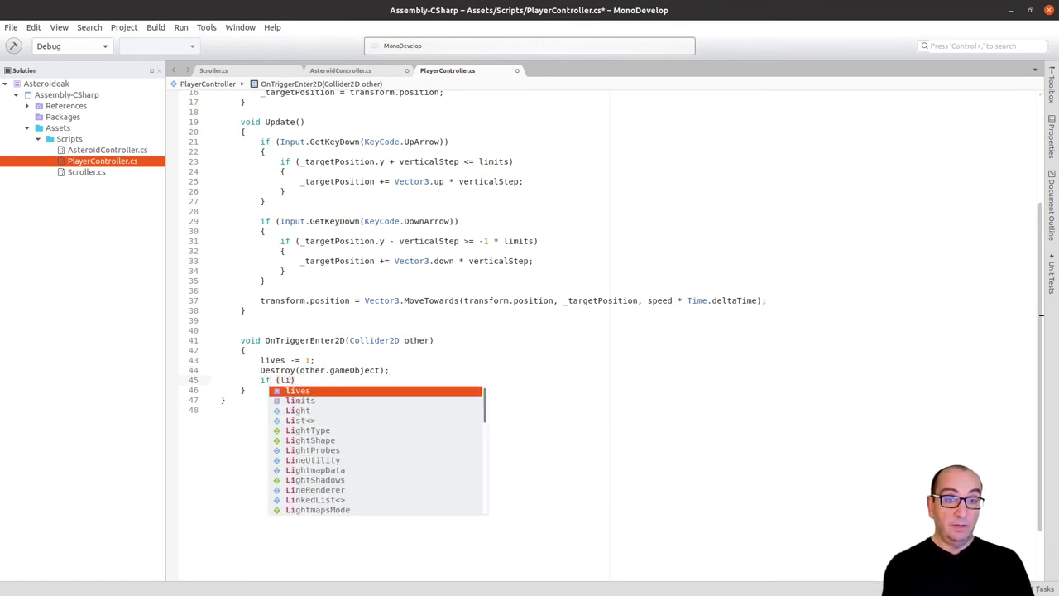
pyautogui.write('ves <')
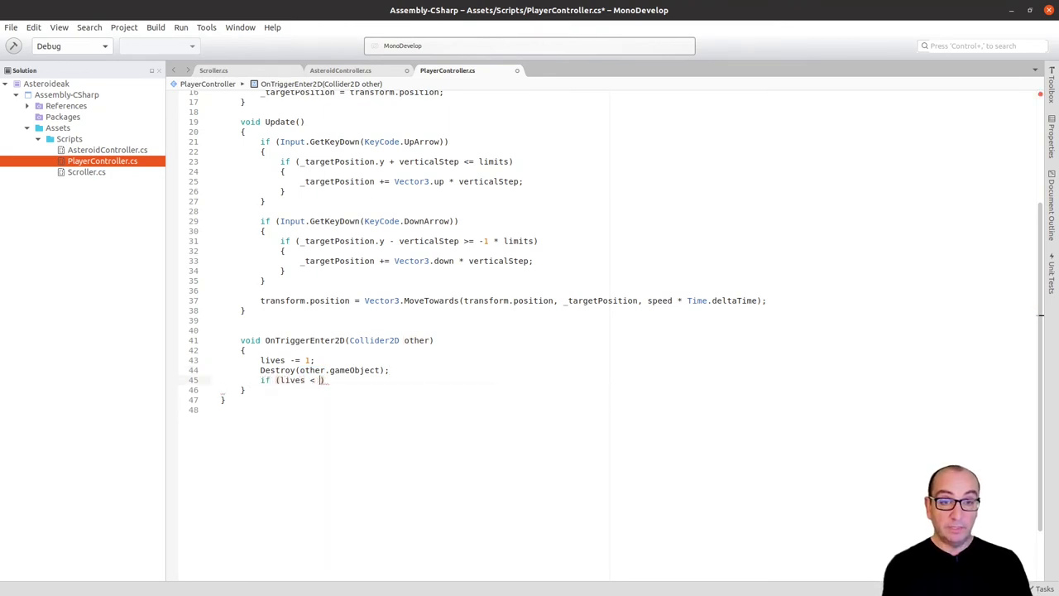
pyautogui.write(' -')
pyautogui.press('BackSpace')
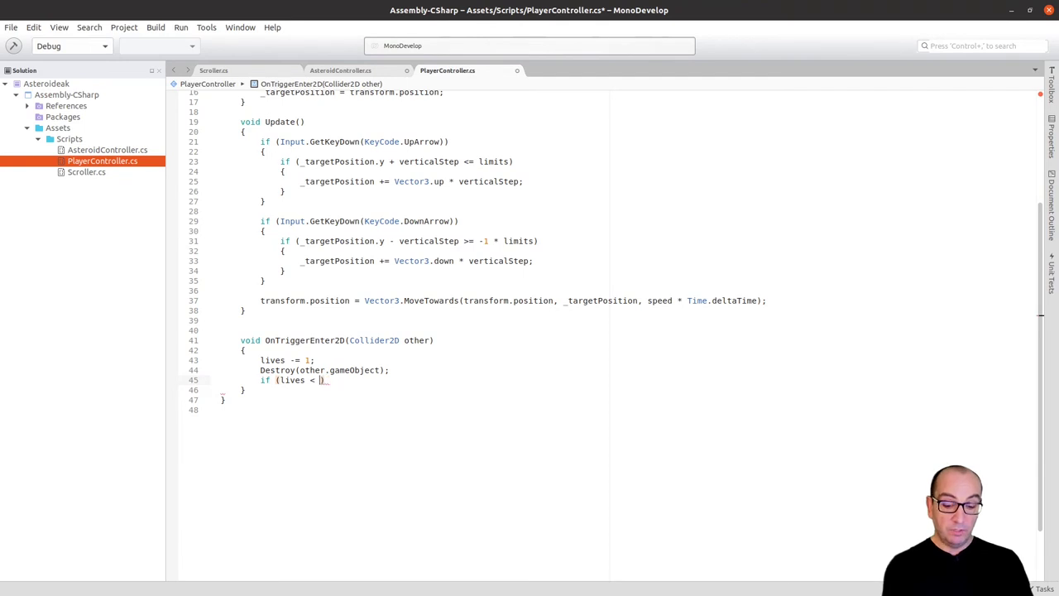
pyautogui.write('0')
pyautogui.press('Right')
pyautogui.write('{')
pyautogui.press('Return')
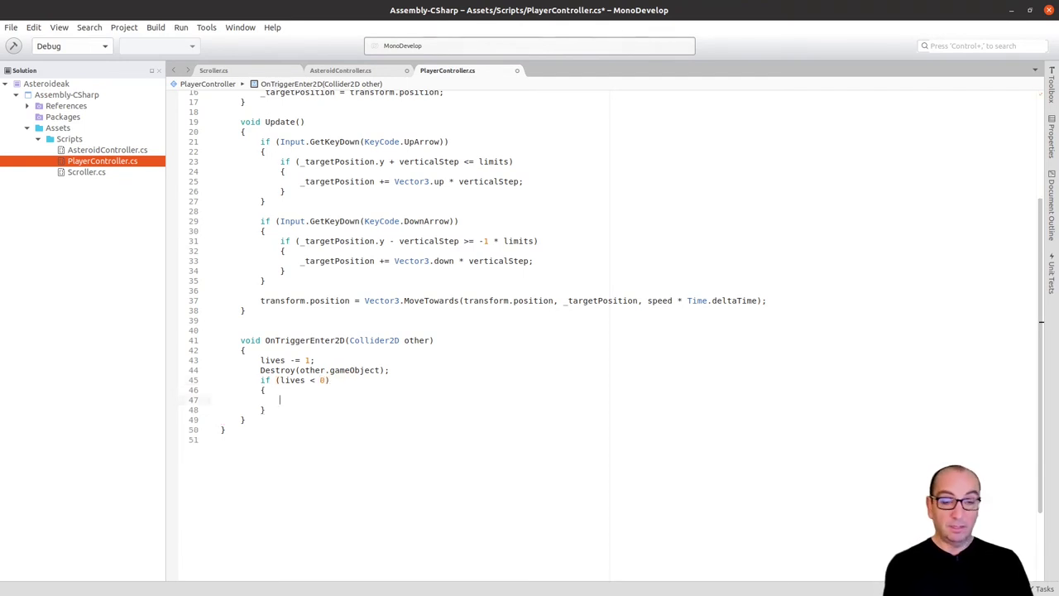
pyautogui.write('De')
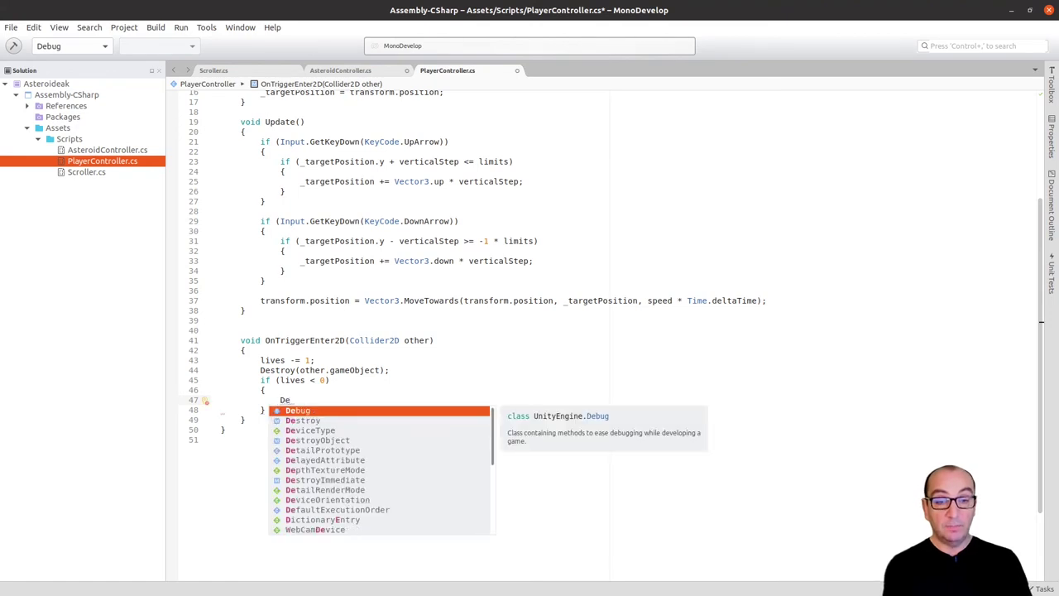
pyautogui.press('Down')
pyautogui.press('Return')
pyautogui.write('(')
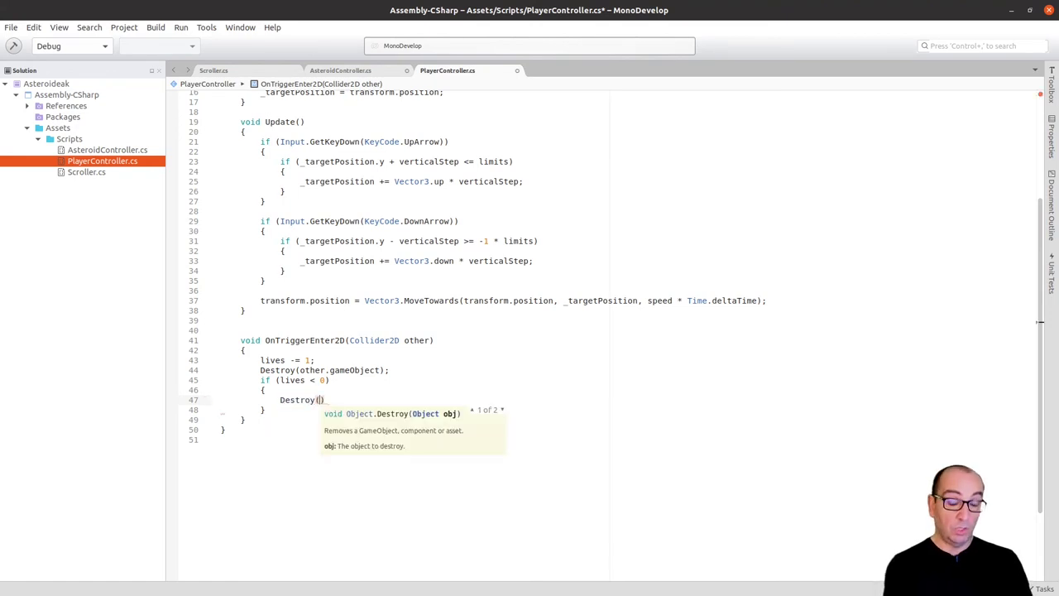
pyautogui.write('game')
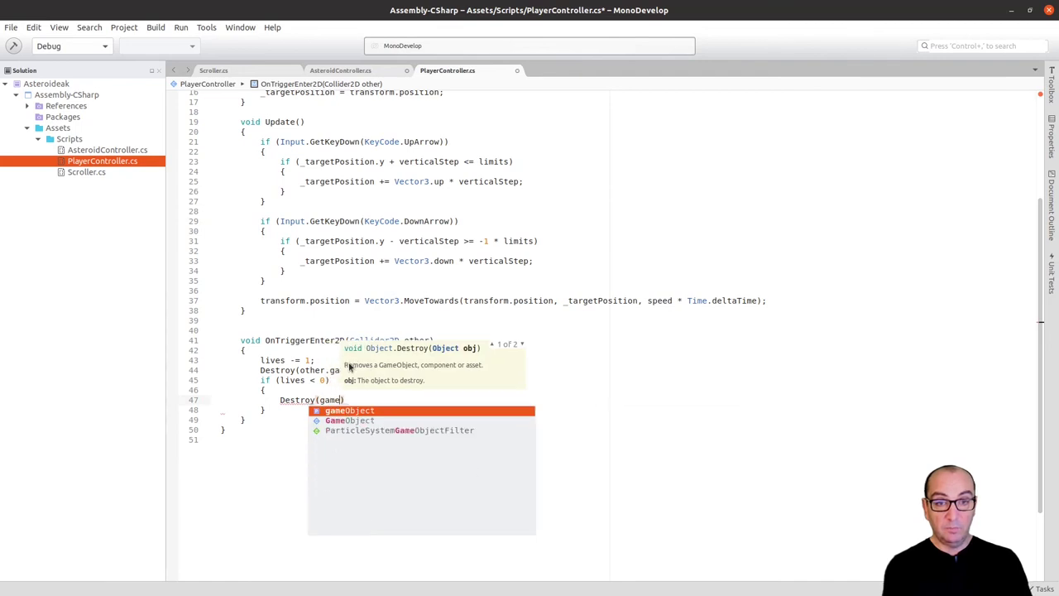
pyautogui.press('Return')
pyautogui.write(';')
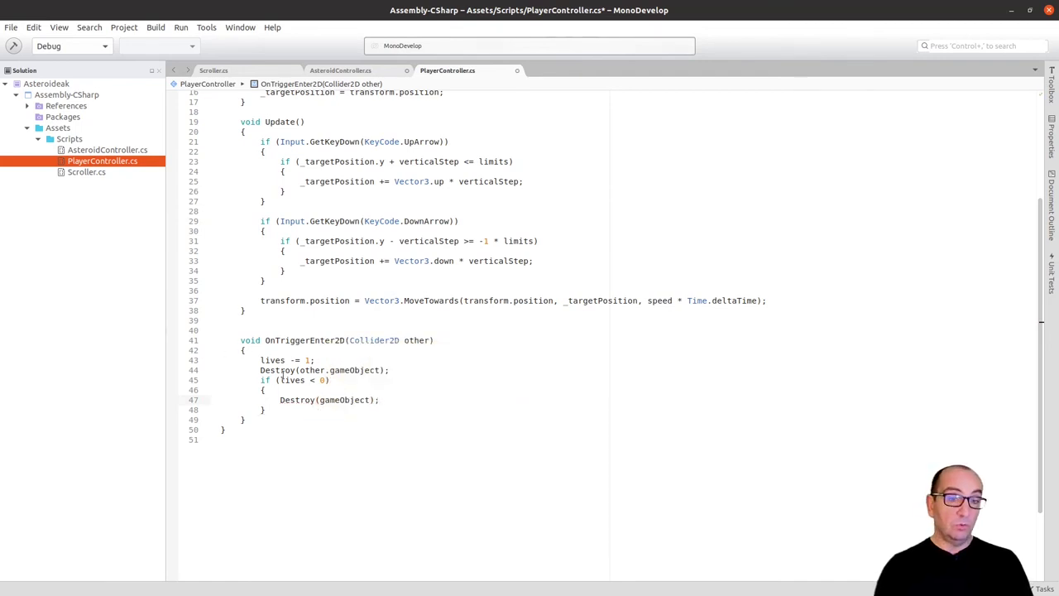
pyautogui.scroll(5, 470, 298)
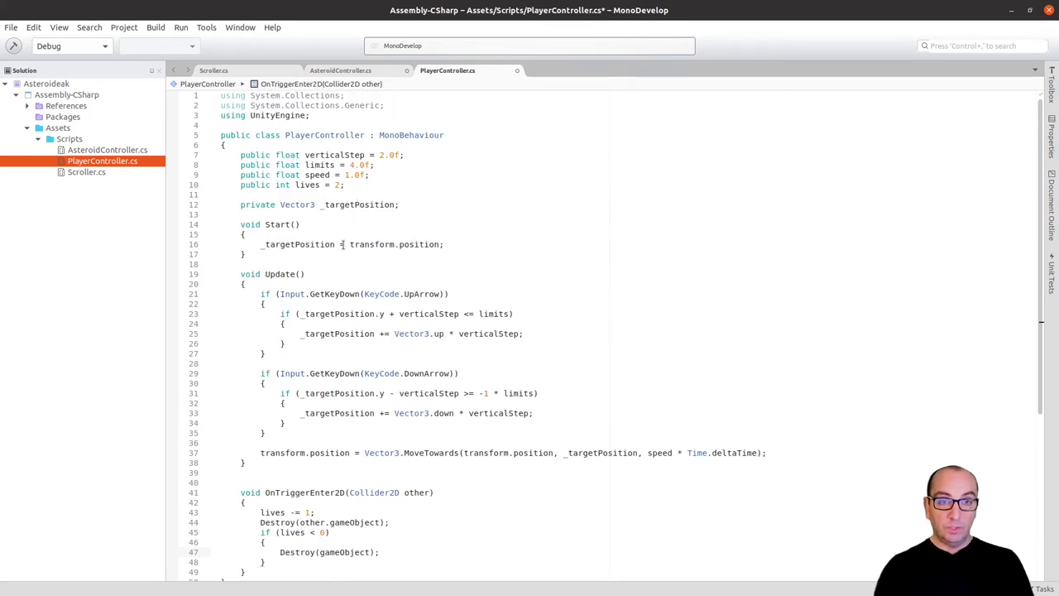
pyautogui.scroll(-7, 344, 250)
pyautogui.hotkey('ctrl', 's')
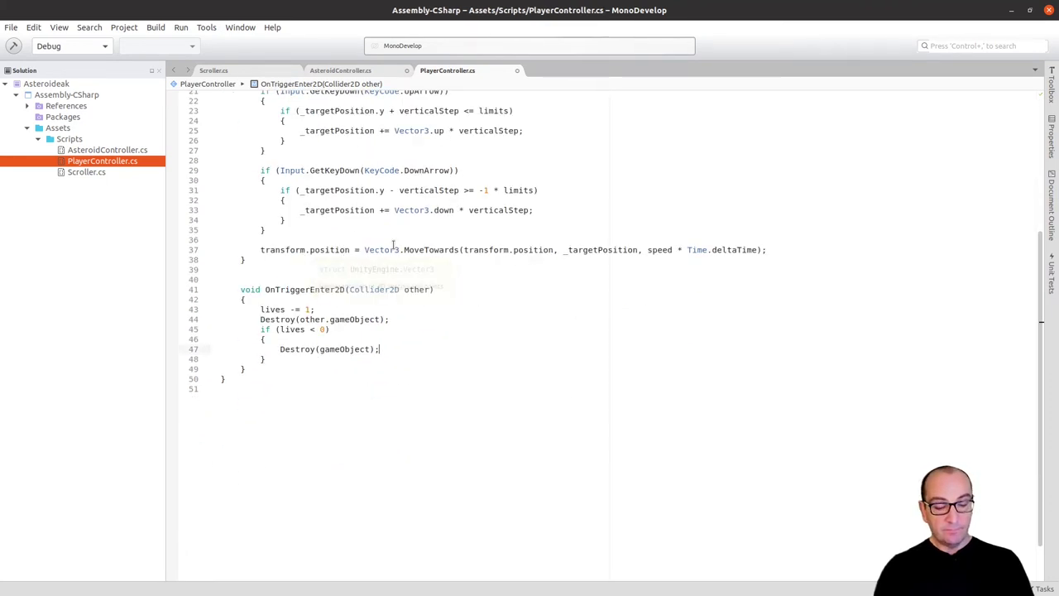
# - Play-test in Unity, steering the UFO up and down into asteroids until it's destroyed, then go back to PlayerController.cs
pyautogui.hotkey('alt', 'Tab')
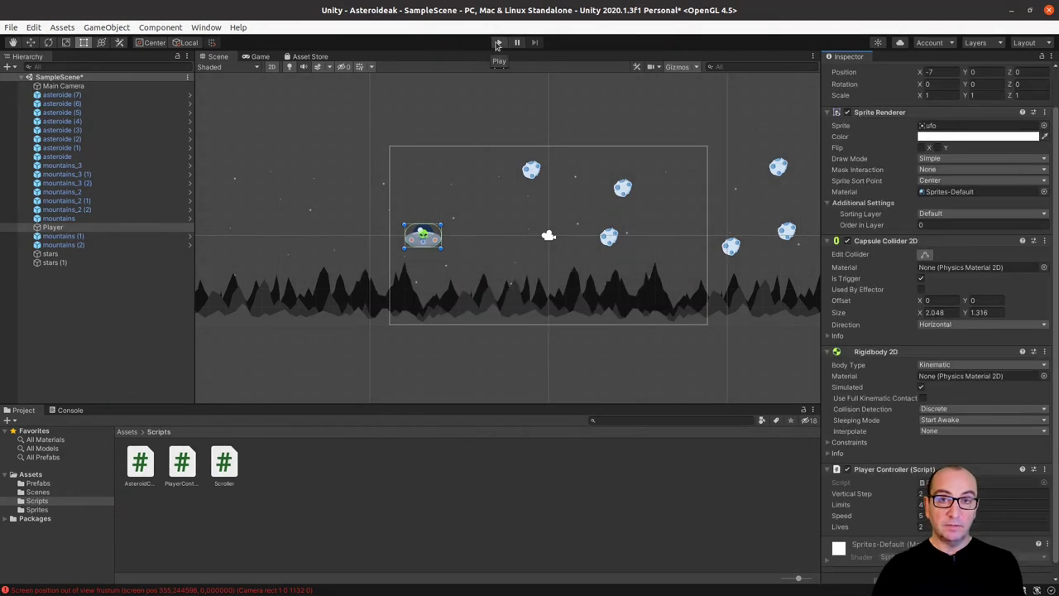
pyautogui.click(494, 46)
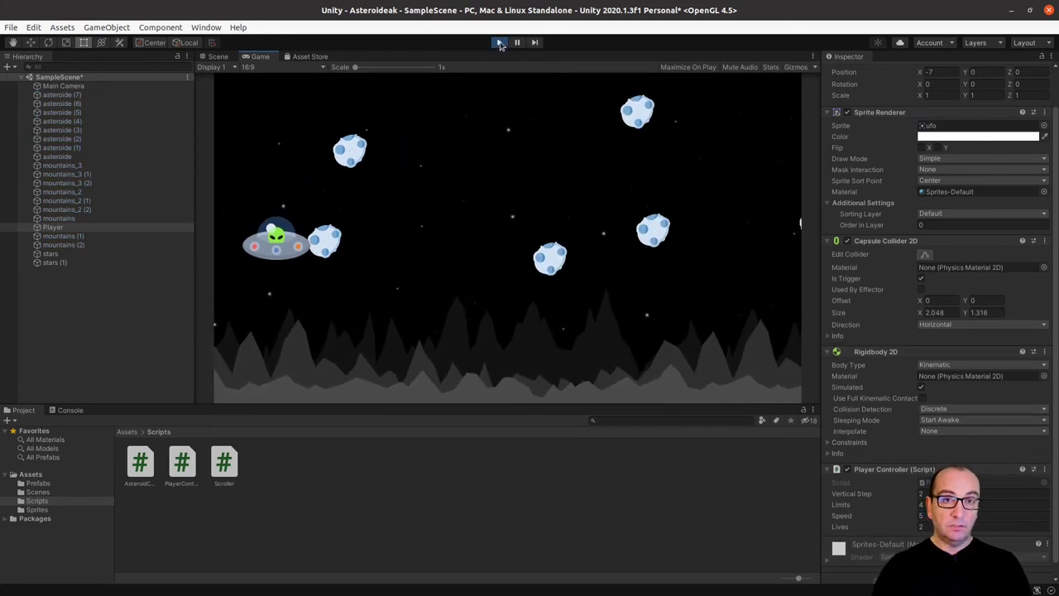
pyautogui.press('Up')
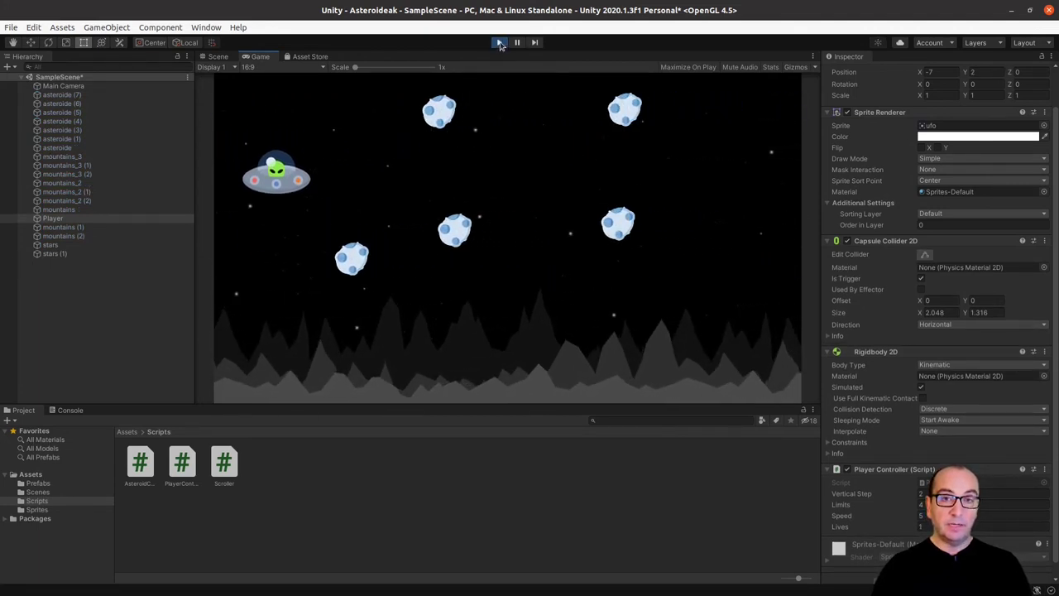
pyautogui.press('Up')
pyautogui.press('Down')
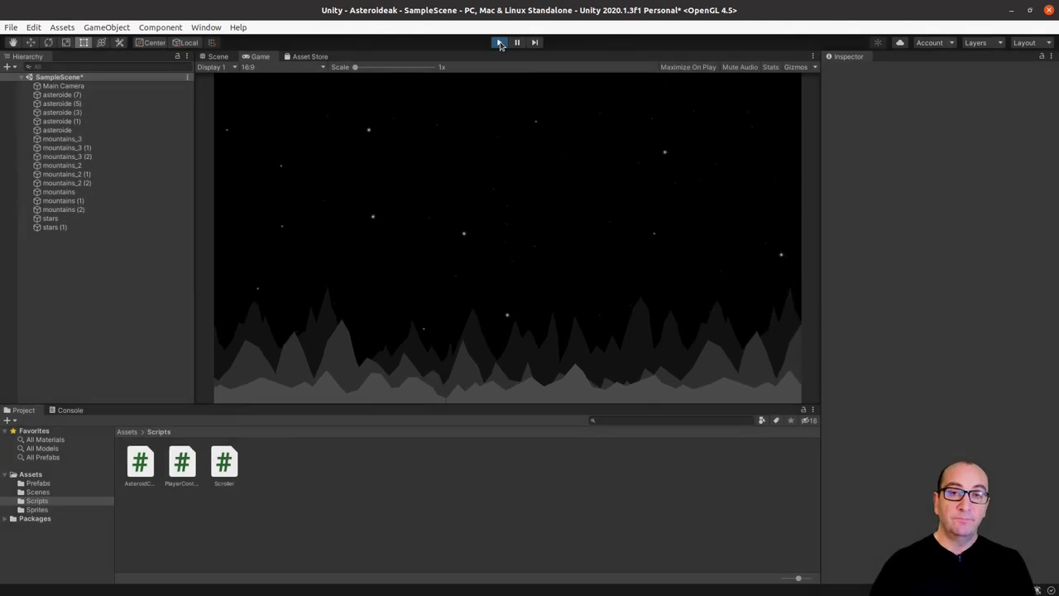
pyautogui.click(499, 43)
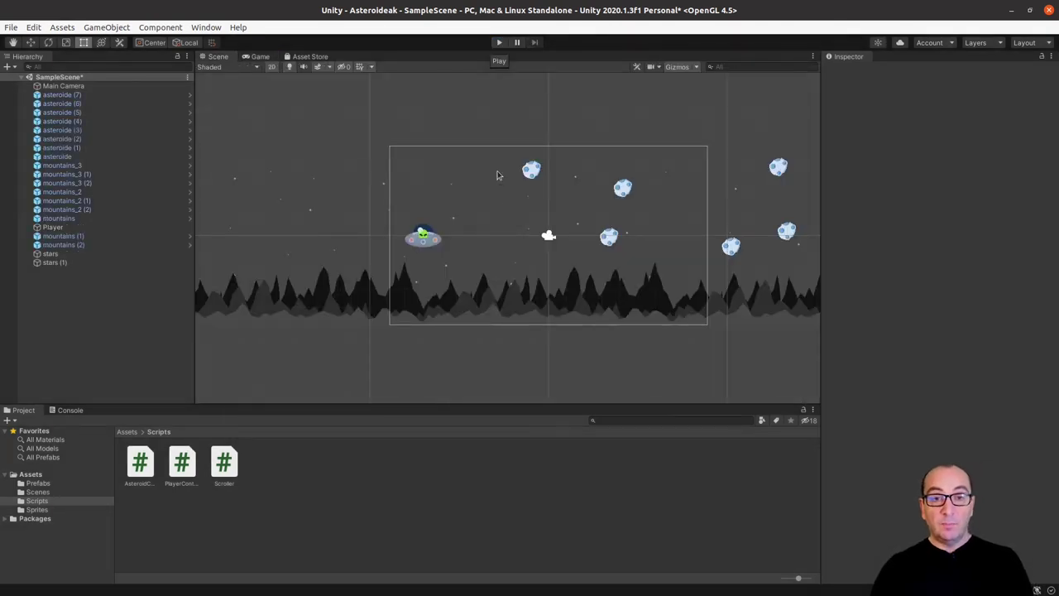
pyautogui.hotkey('alt', 'Tab')
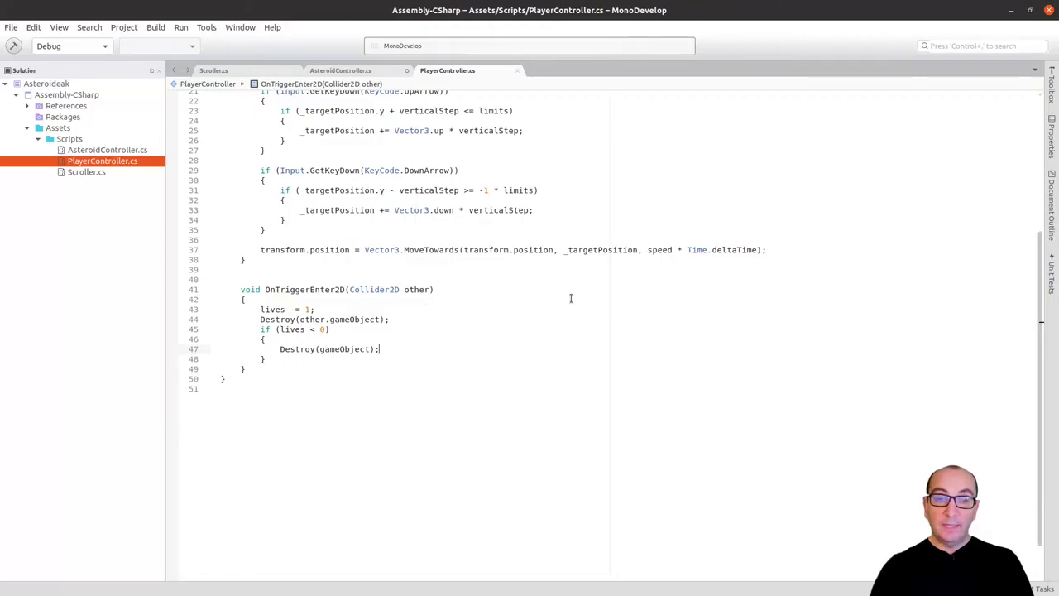
# - Add Debug.Log("Bizitzak: " + lives); on a new line after lives -= 1;
pyautogui.click(318, 309)
pyautogui.press('Return')
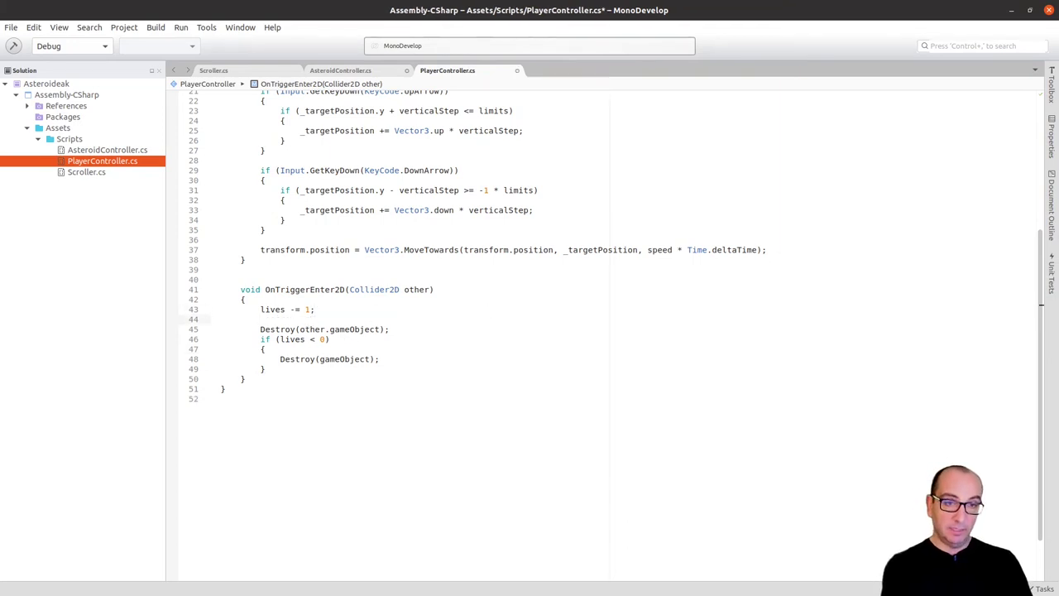
pyautogui.write('De')
pyautogui.press('Return')
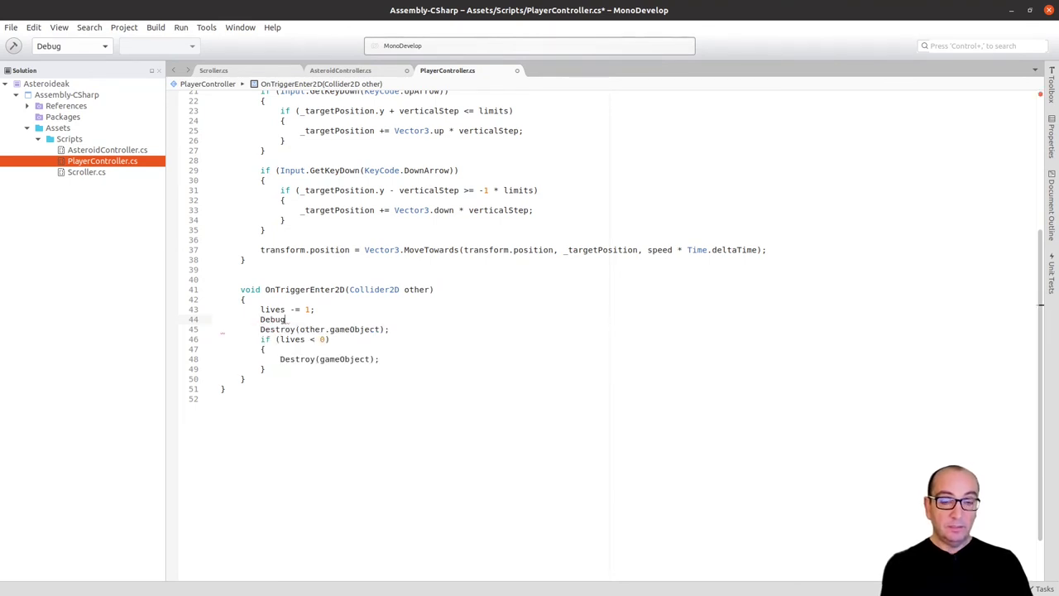
pyautogui.write('.')
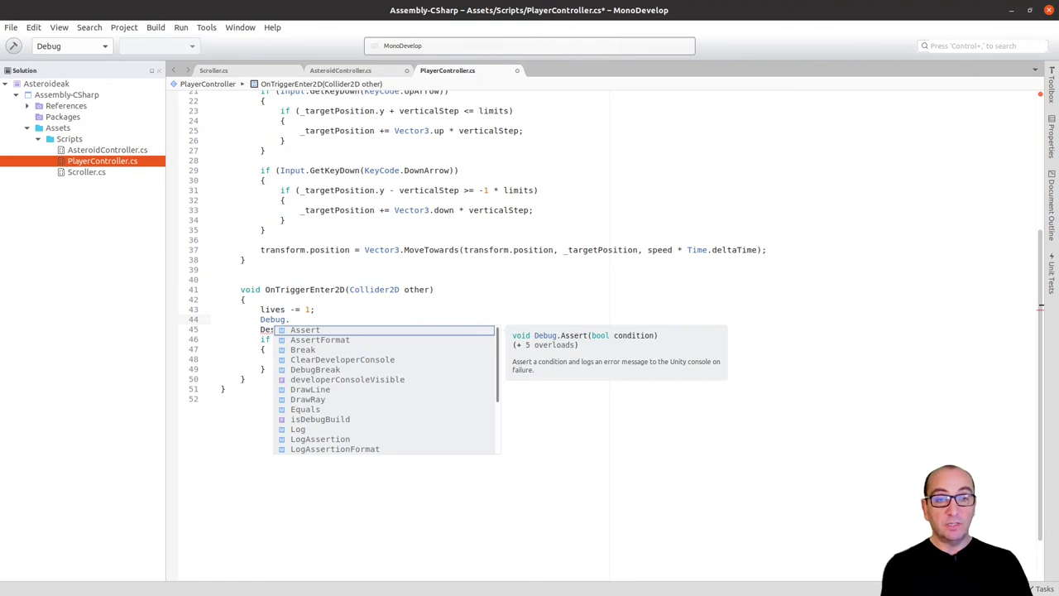
pyautogui.write('L')
pyautogui.press('Return')
pyautogui.write('(')
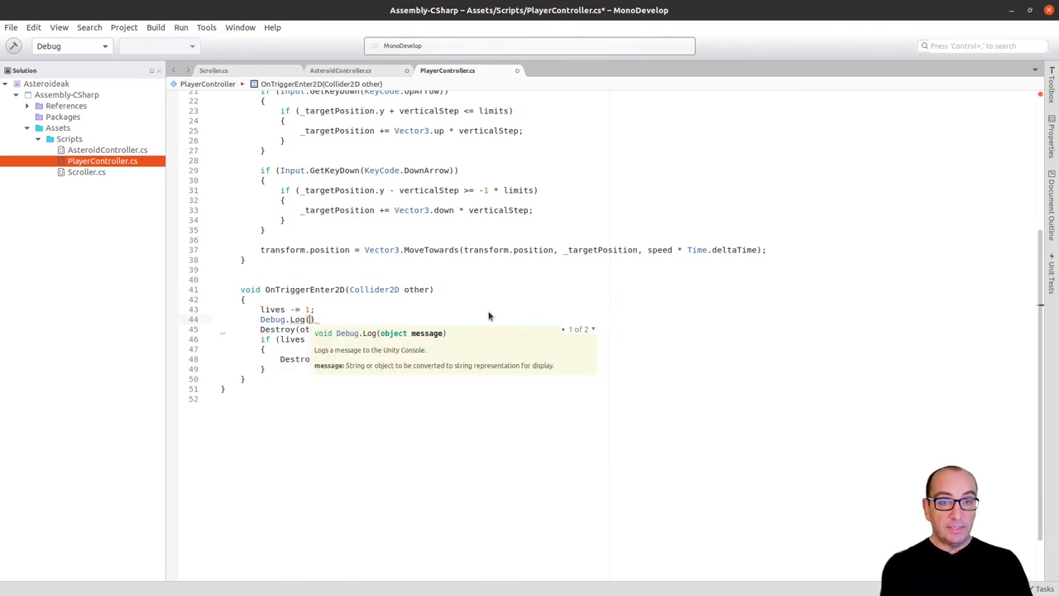
pyautogui.write('"Bizi')
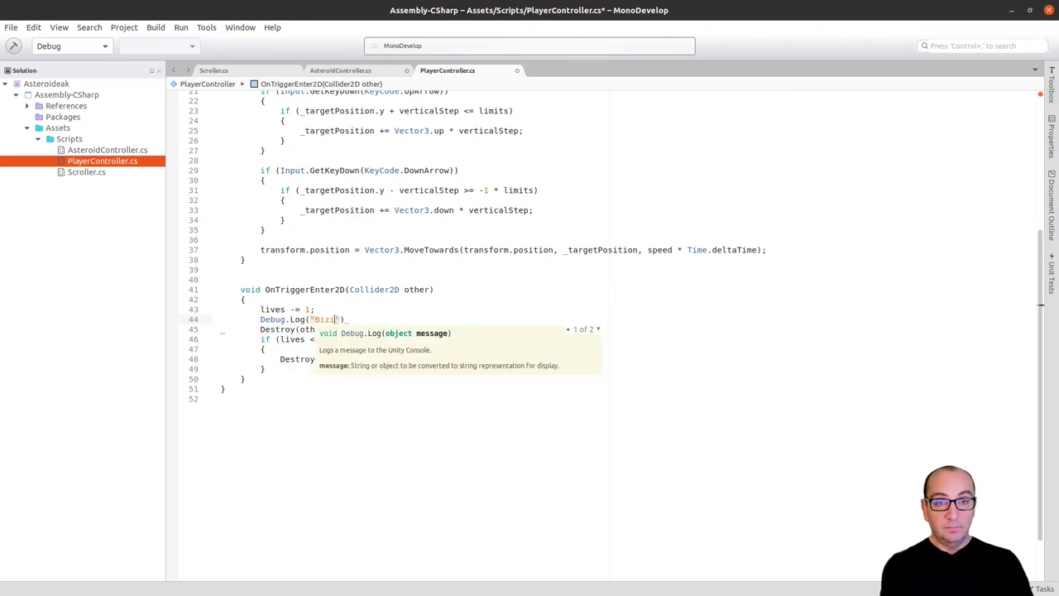
pyautogui.write('tzak:')
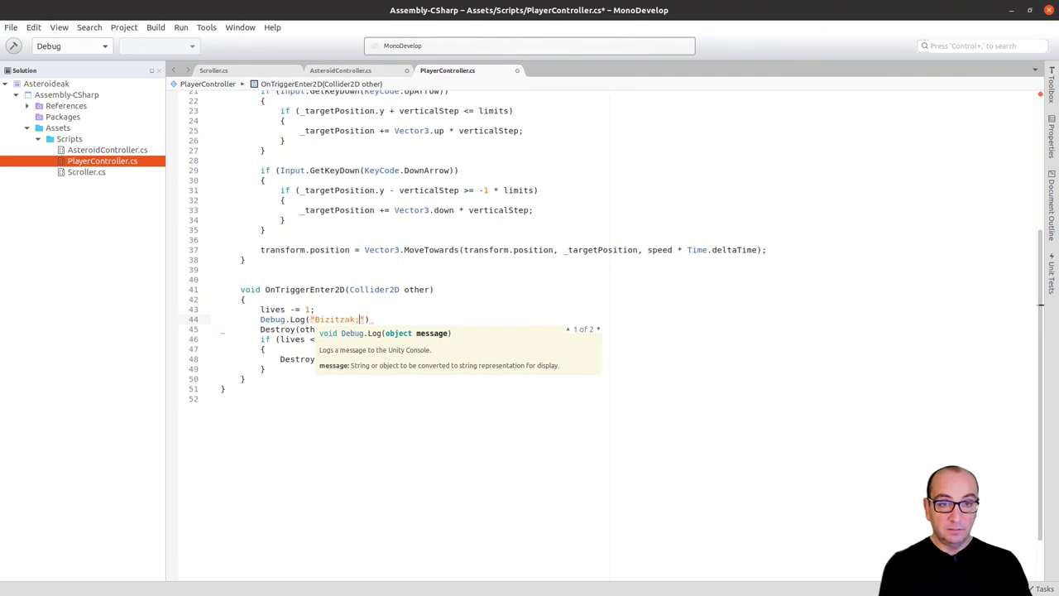
pyautogui.write(' " + ')
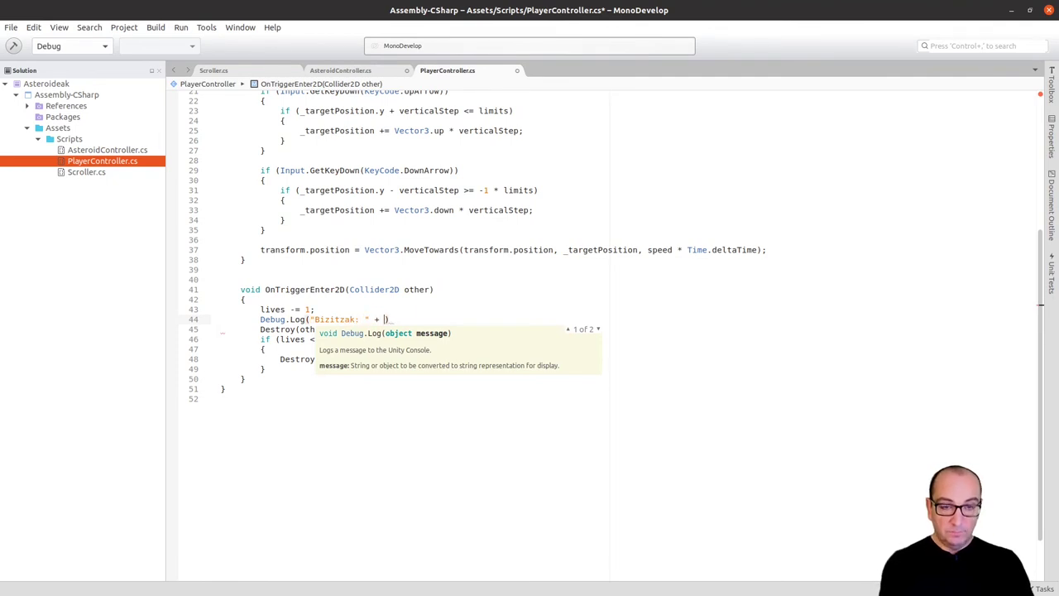
pyautogui.write('lives)')
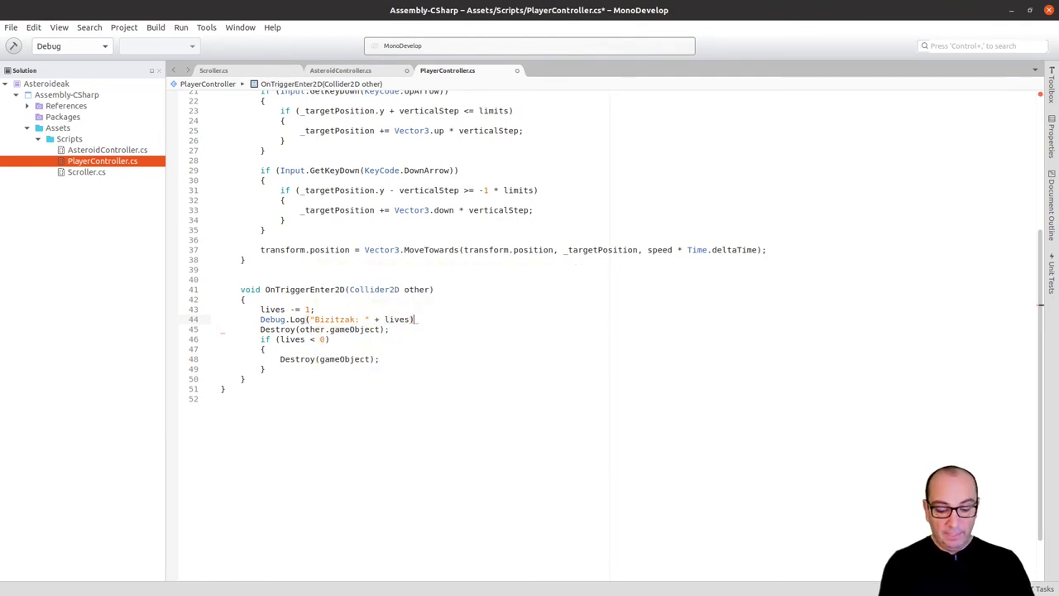
pyautogui.write(';')
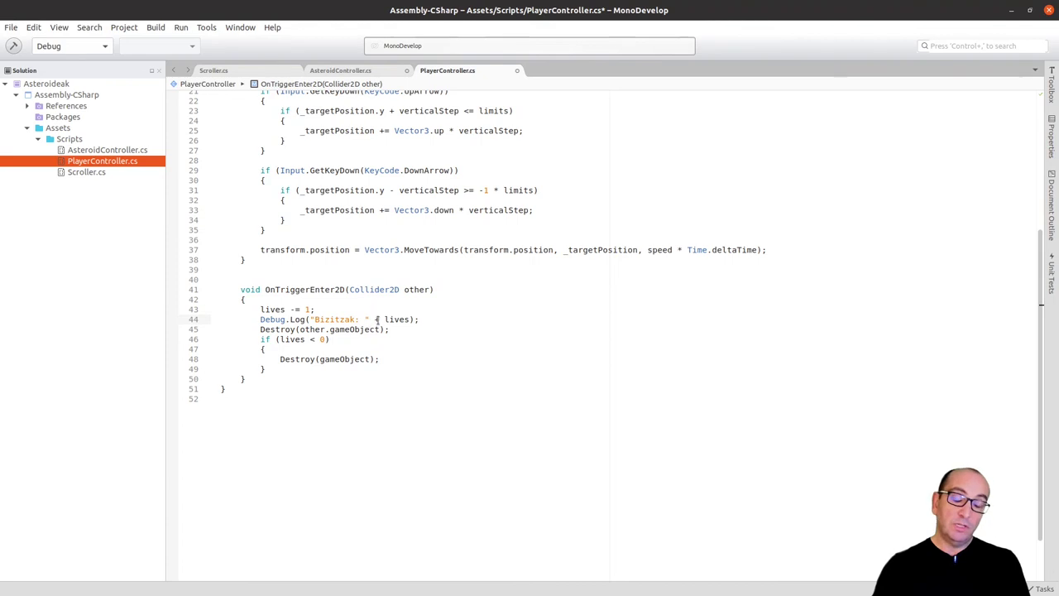
# - Save PlayerController.cs and return to the Unity editor
pyautogui.moveTo(377, 320)
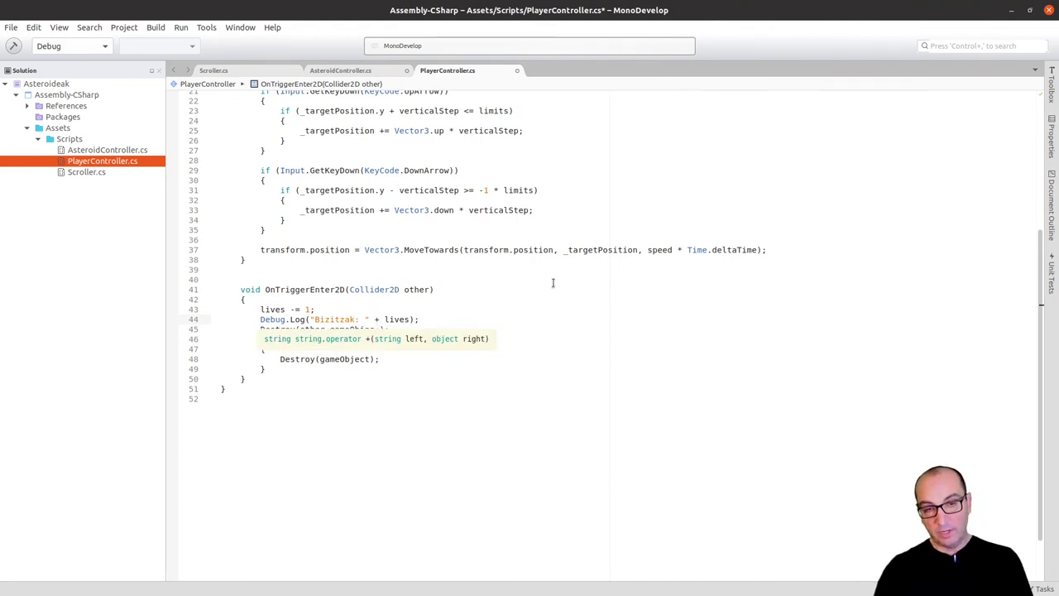
pyautogui.hotkey('ctrl', 's')
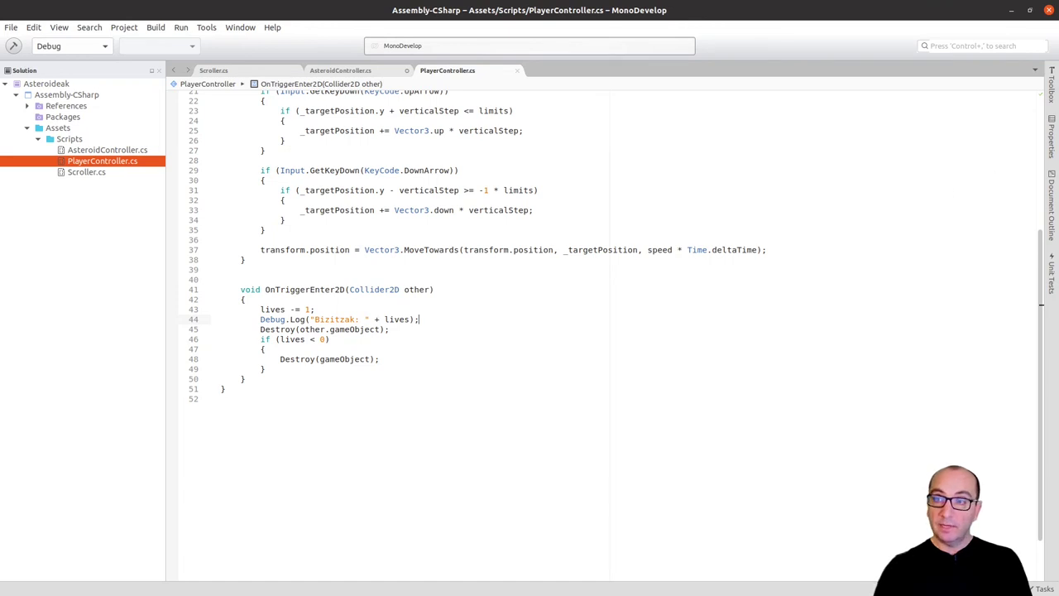
pyautogui.hotkey('alt', 'Tab')
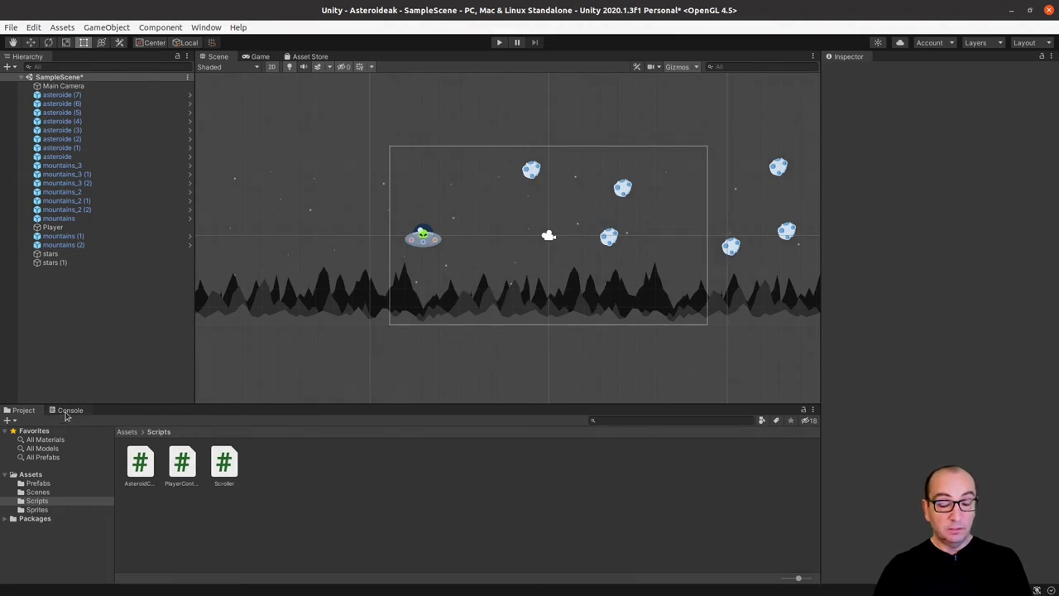
# - Run a play test with the Console visible, logging Bizitzak: 1, 0 and -1 on hits
pyautogui.click(67, 413)
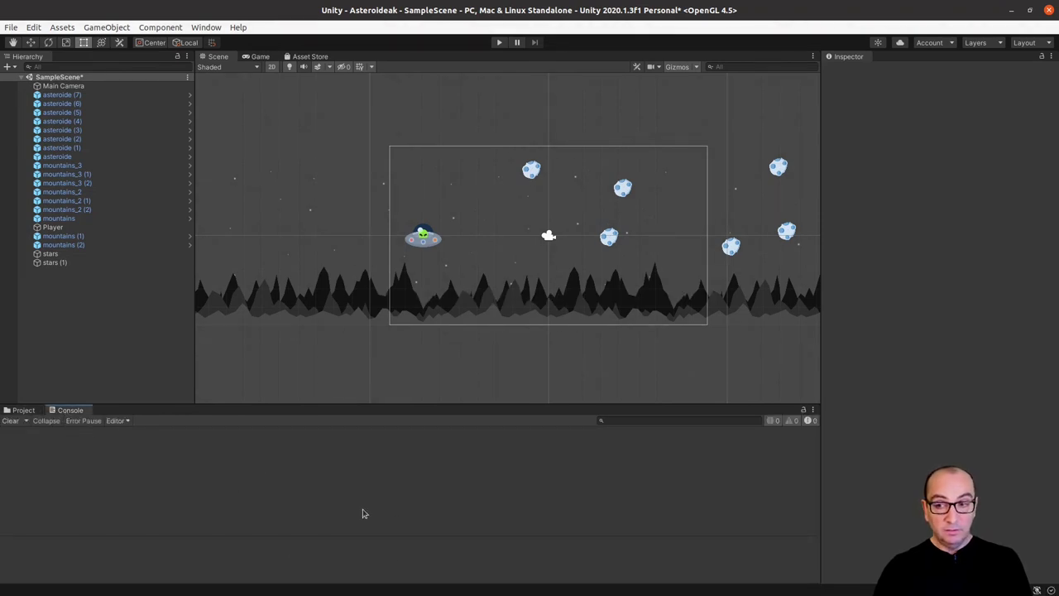
pyautogui.click(499, 42)
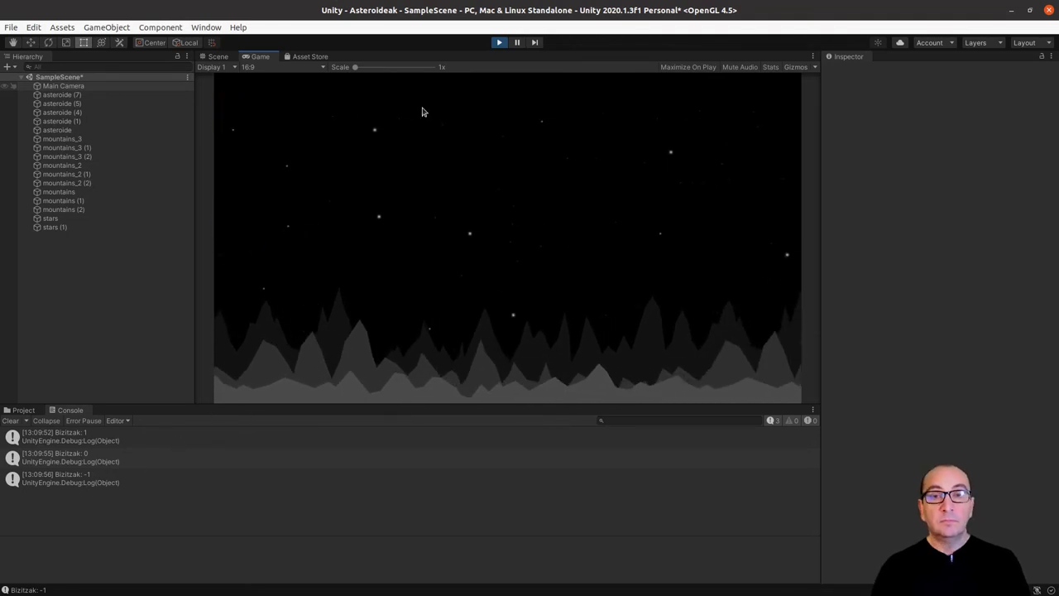
pyautogui.click(498, 42)
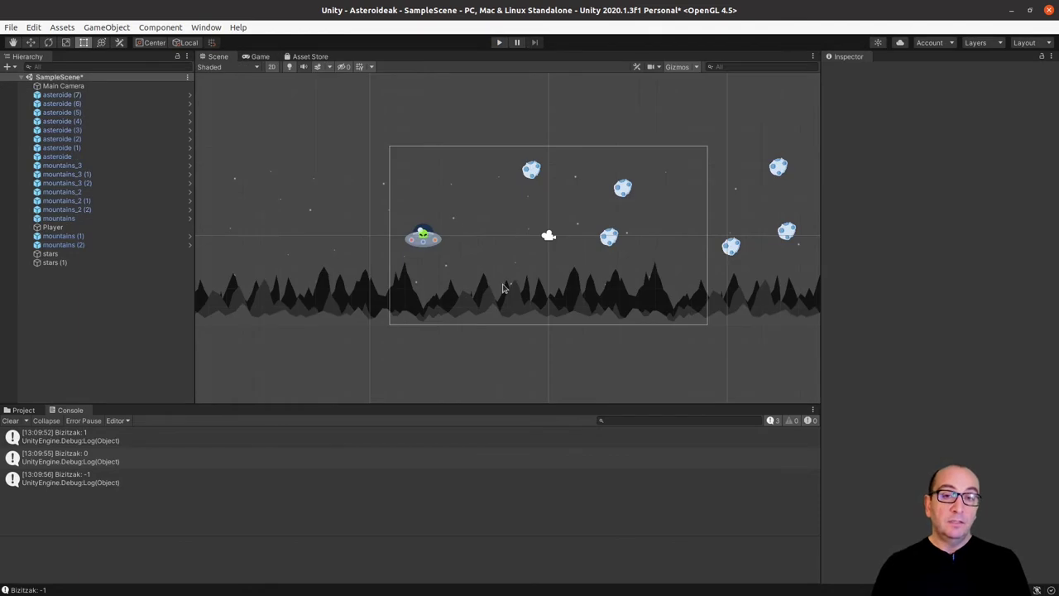